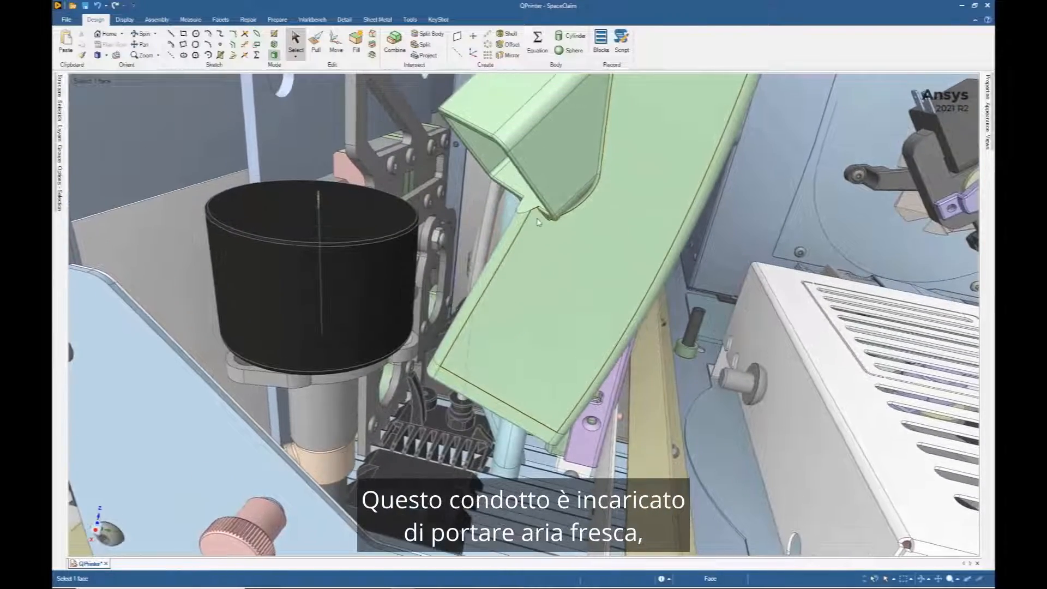
Examine the air duct in the printer assembly, switch to Discovery, and inspect the guide_air model in section view.
{"action": "middle_click_drag", "start_coordinate": [536, 214], "coordinate": [555, 246]}
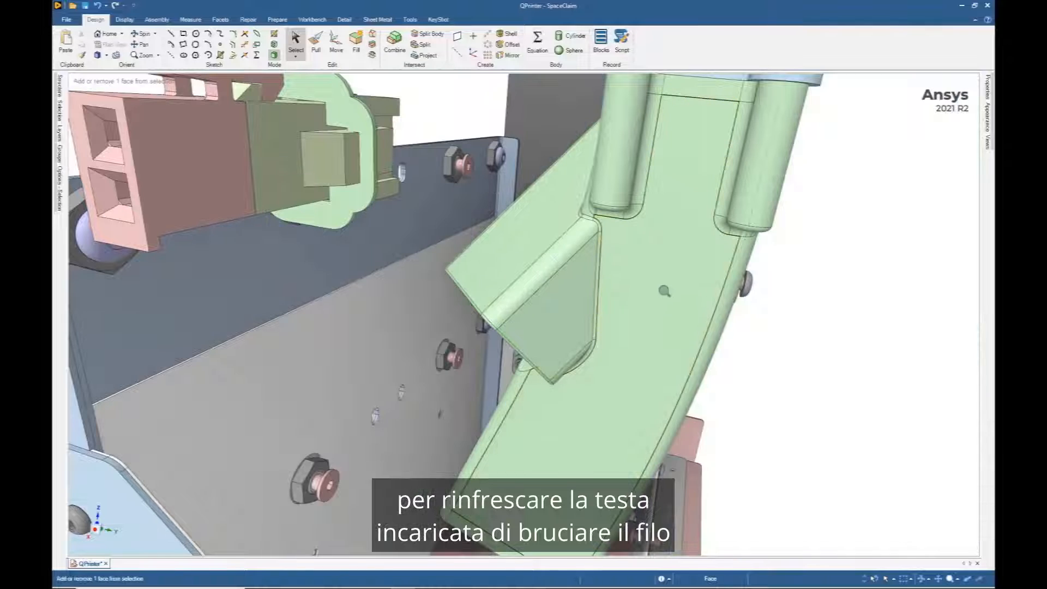
{"action": "key", "text": "z"}
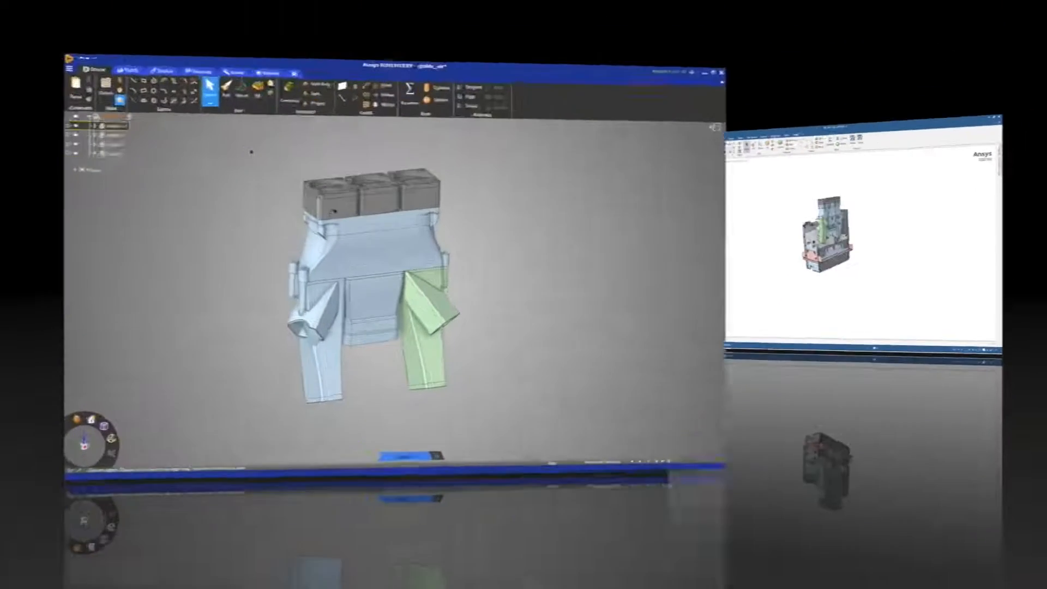
{"action": "left_click", "coordinate": [431, 207]}
{"action": "middle_click_drag", "start_coordinate": [431, 207], "coordinate": [700, 179]}
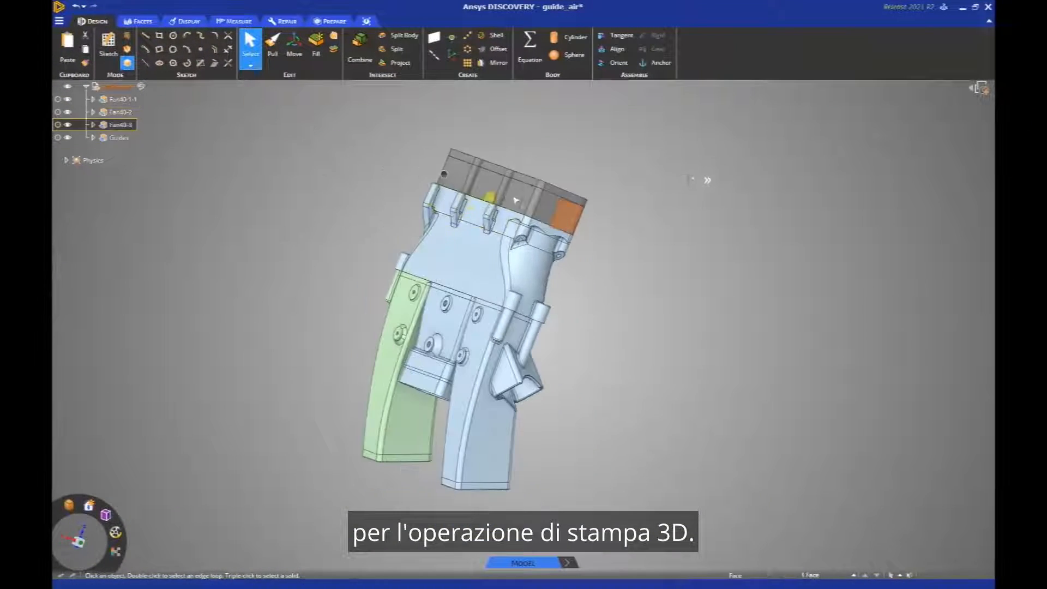
{"action": "left_click", "coordinate": [519, 206]}
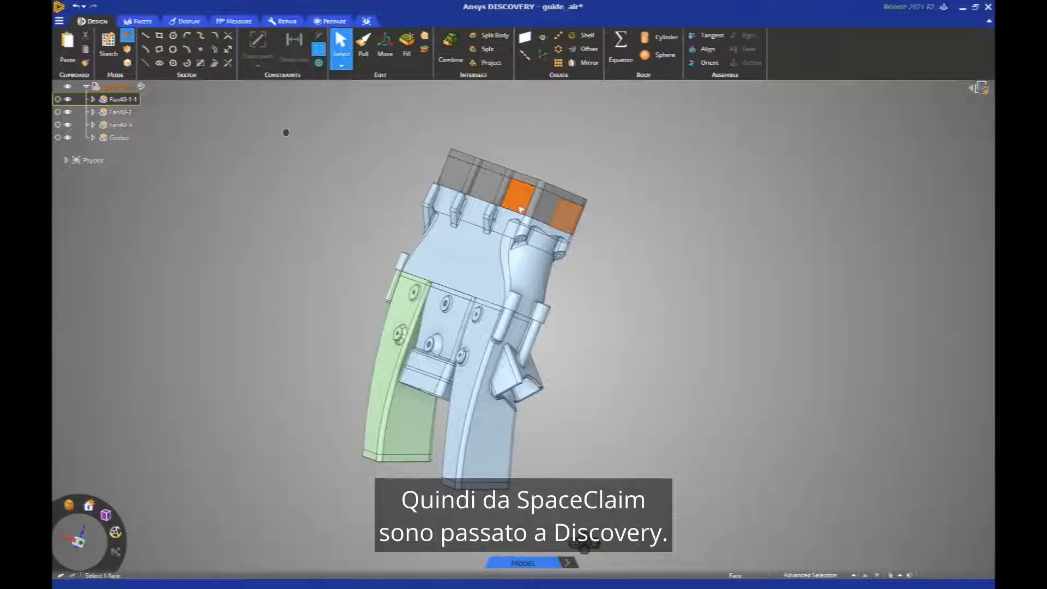
{"action": "middle_click_drag", "start_coordinate": [519, 209], "coordinate": [613, 210]}
{"action": "middle_click_drag", "start_coordinate": [348, 137], "coordinate": [229, 129]}
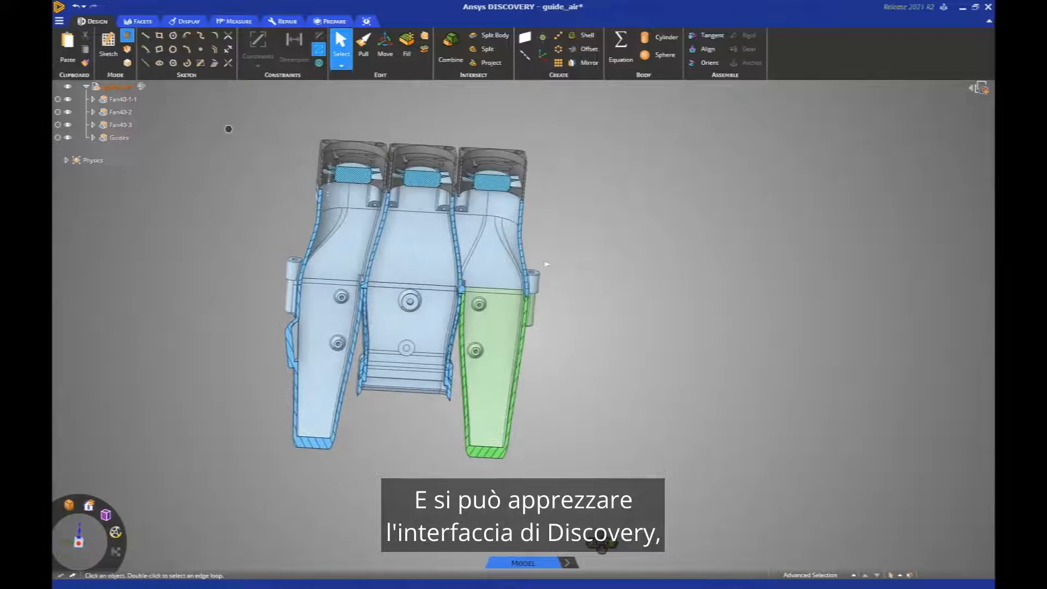
{"action": "key", "text": "d"}
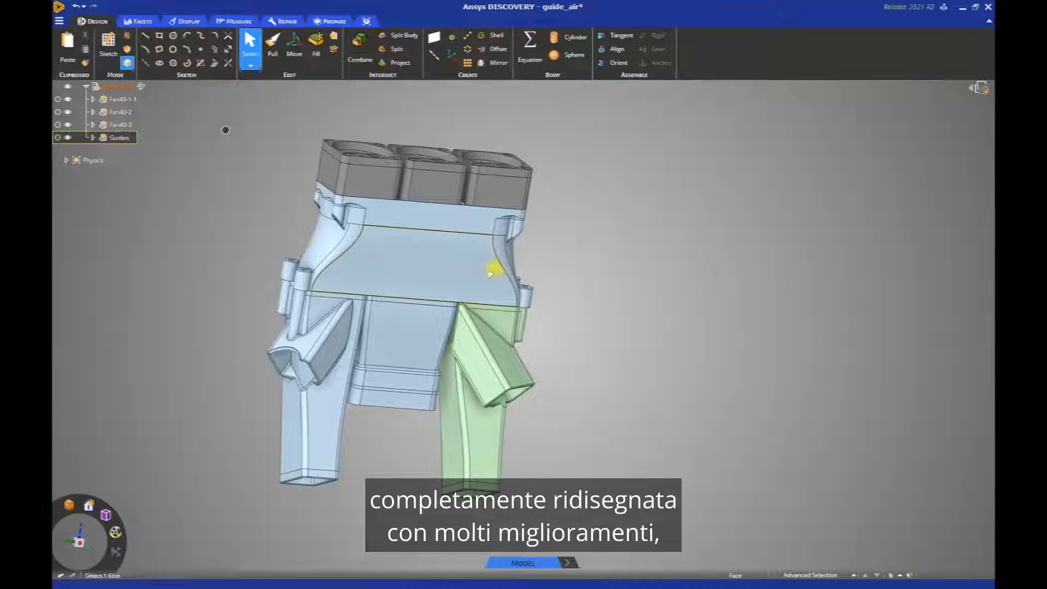
Isolate the upper air guide by hiding all other bodies, and select its top flange face.
{"action": "right_click", "coordinate": [490, 273]}
{"action": "left_click", "coordinate": [523, 386]}
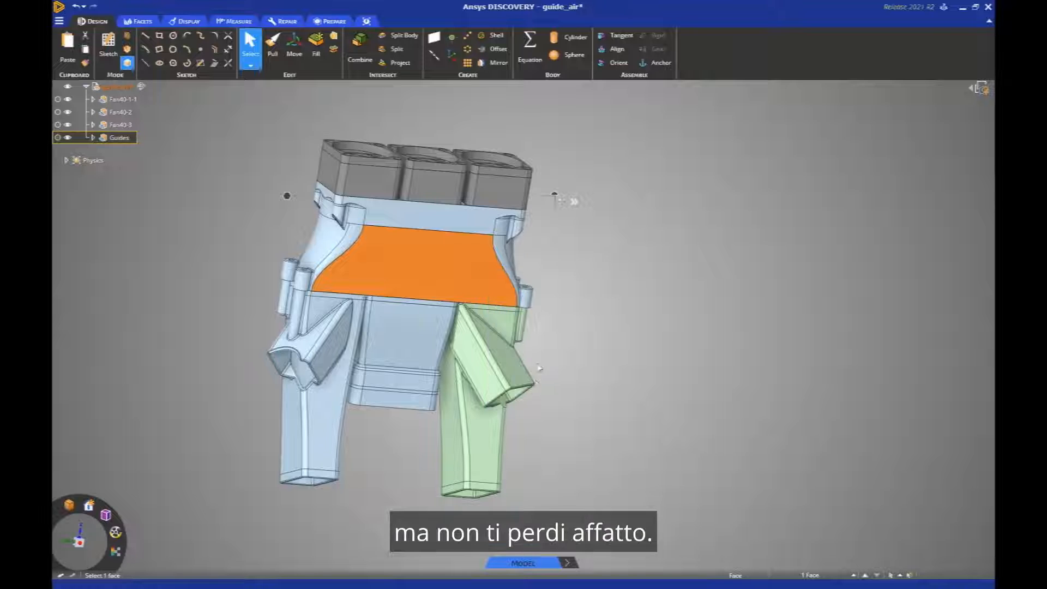
{"action": "scroll", "coordinate": [518, 240], "scroll_direction": "up", "scroll_amount": 5}
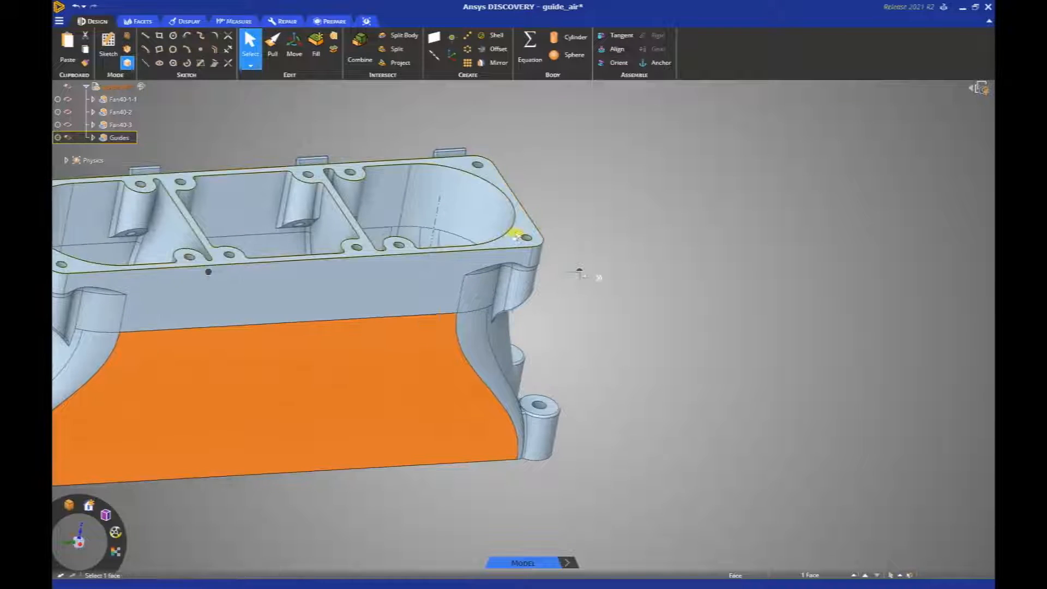
{"action": "left_click", "coordinate": [517, 236]}
{"action": "middle_click_drag", "start_coordinate": [481, 277], "coordinate": [466, 227]}
{"action": "middle_click_drag", "start_coordinate": [530, 128], "coordinate": [544, 136]}
{"action": "middle_click_drag", "start_coordinate": [225, 159], "coordinate": [225, 159]}
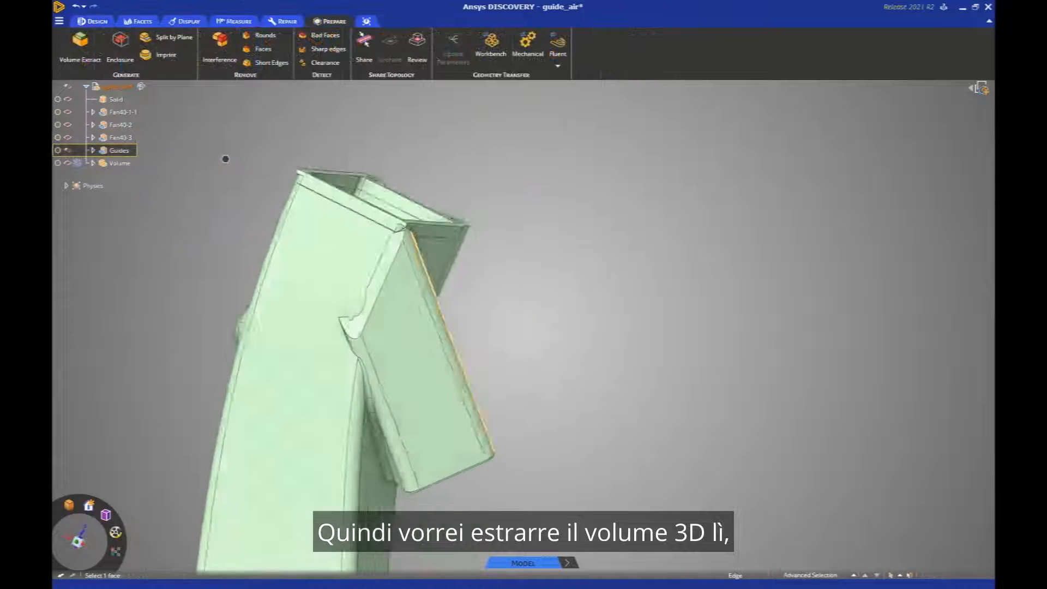
Remove the inner edge rounds at both outlet openings of the green duct by filling their faces.
{"action": "scroll", "coordinate": [519, 215], "scroll_direction": "down", "scroll_amount": 4}
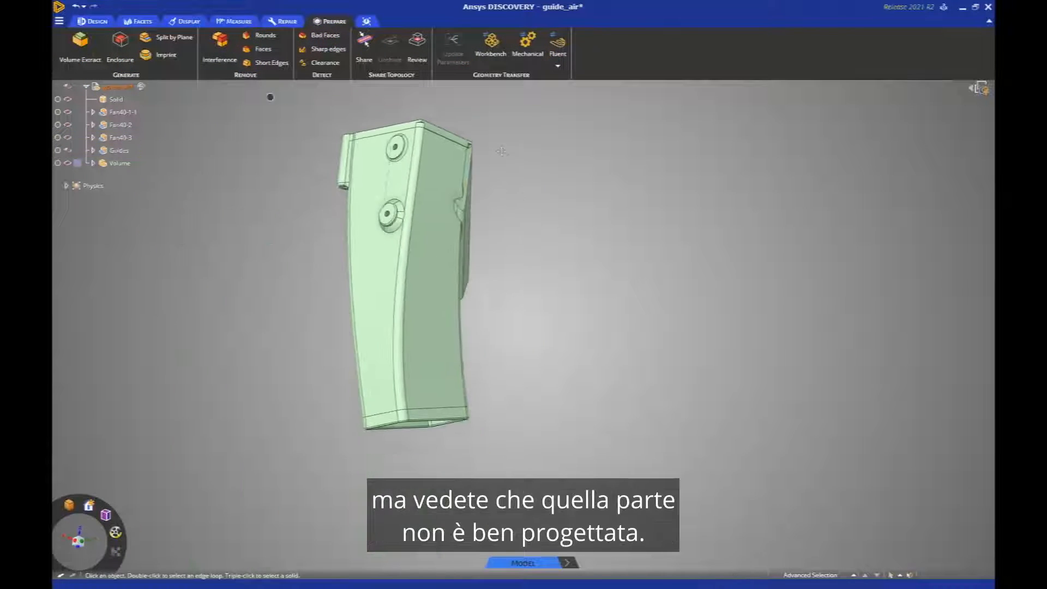
{"action": "middle_click_drag", "start_coordinate": [474, 403], "coordinate": [463, 349]}
{"action": "scroll", "coordinate": [439, 405], "scroll_direction": "up", "scroll_amount": 5}
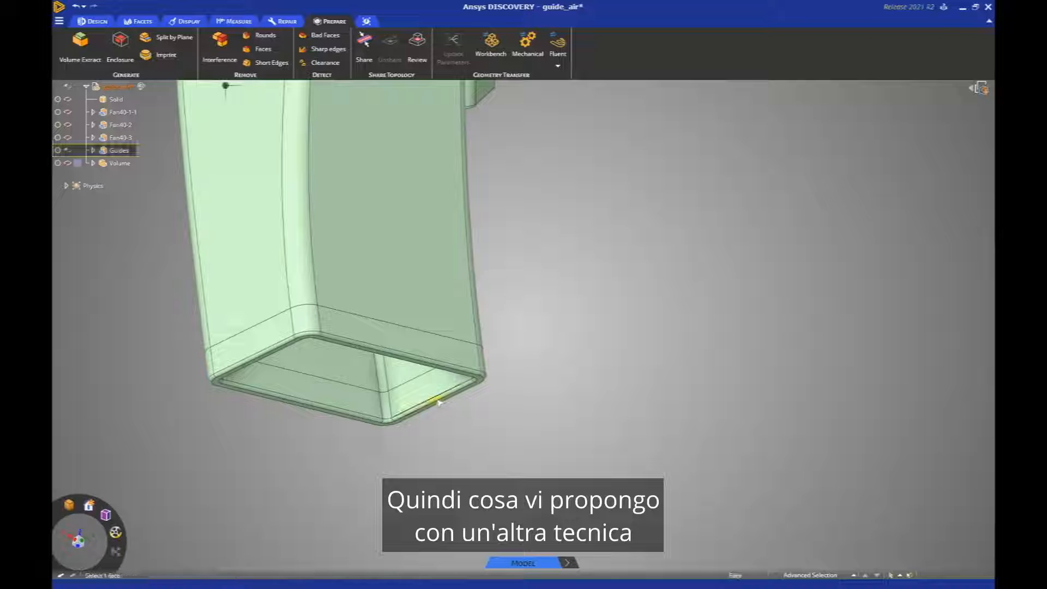
{"action": "left_click", "coordinate": [439, 403]}
{"action": "middle_click_drag", "start_coordinate": [500, 240], "coordinate": [452, 403]}
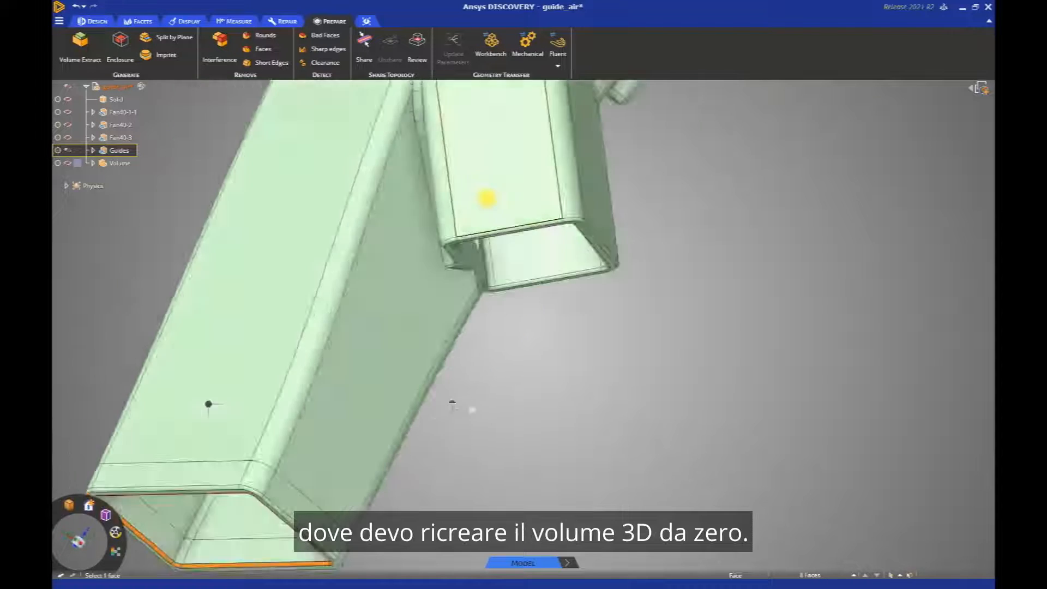
{"action": "middle_click_drag", "start_coordinate": [487, 198], "coordinate": [485, 161]}
{"action": "scroll", "coordinate": [531, 326], "scroll_direction": "up", "scroll_amount": 2}
{"action": "double_click", "coordinate": [545, 344], "text": "ctrl"}
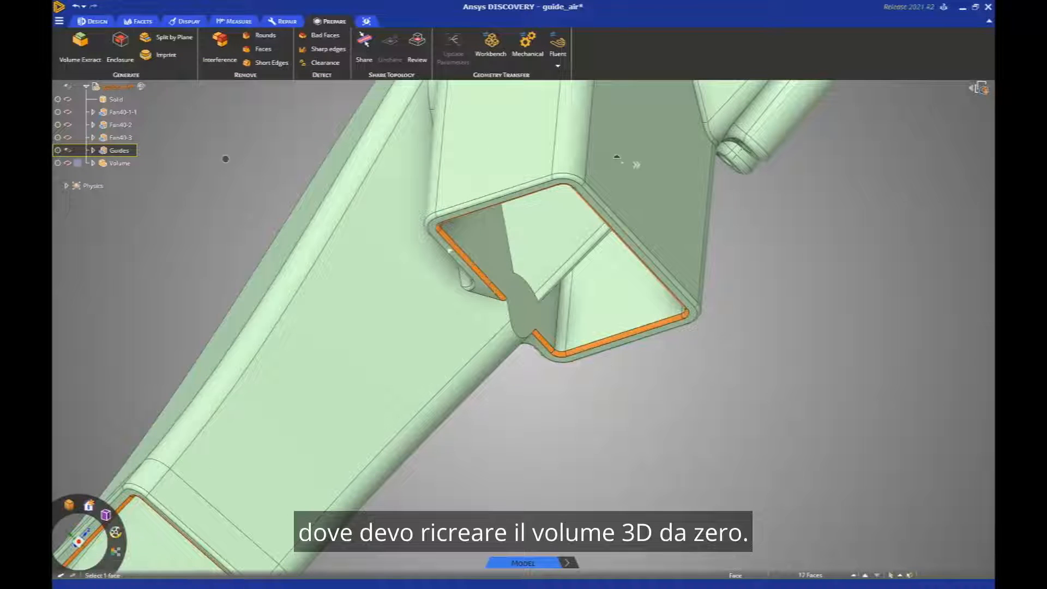
{"action": "right_click", "coordinate": [225, 159]}
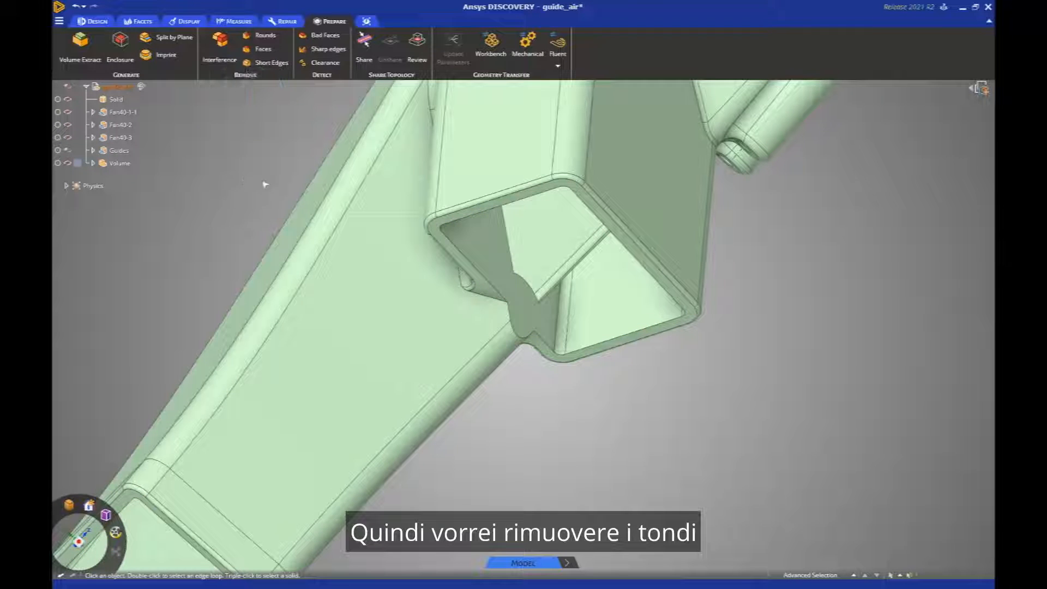
Select the inner edge loops of the green duct's two outlets and its inlet opening together.
{"action": "double_click", "coordinate": [463, 256]}
{"action": "scroll", "coordinate": [467, 294], "scroll_direction": "down", "scroll_amount": 4}
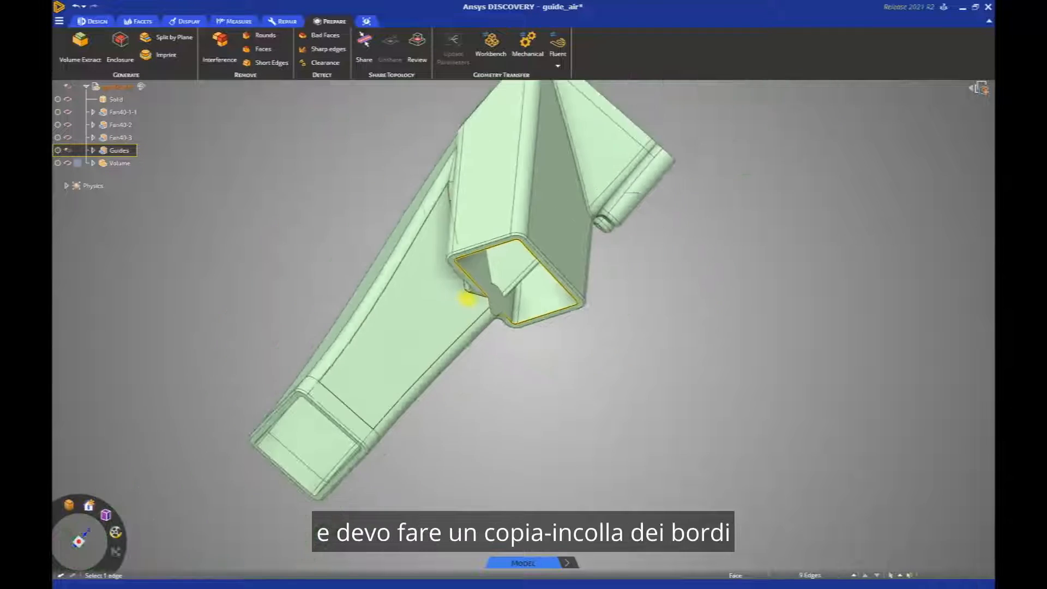
{"action": "middle_click_drag", "start_coordinate": [434, 334], "coordinate": [450, 282], "text": "ctrl"}
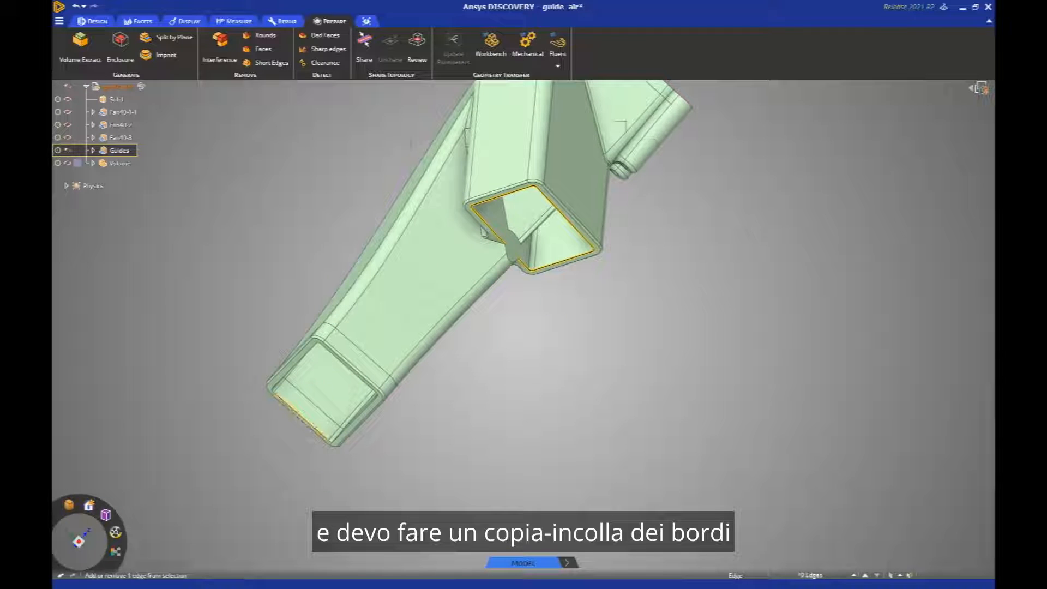
{"action": "double_click", "coordinate": [302, 415], "text": "ctrl"}
{"action": "middle_click_drag", "start_coordinate": [409, 240], "coordinate": [375, 317], "text": "ctrl"}
{"action": "scroll", "coordinate": [375, 316], "scroll_direction": "down", "scroll_amount": 2}
{"action": "middle_click_drag", "start_coordinate": [525, 182], "coordinate": [432, 187]}
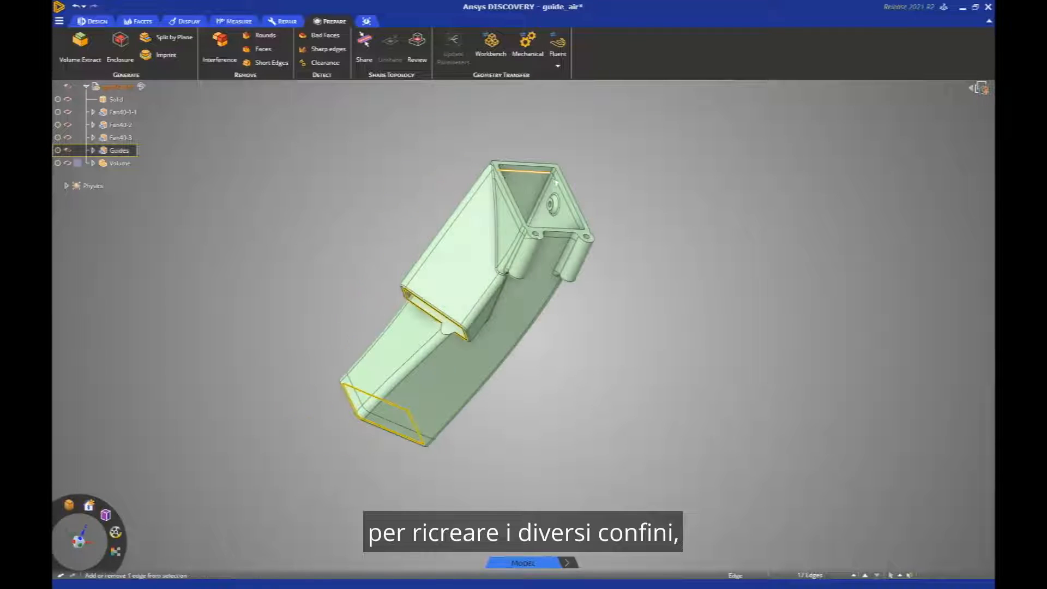
{"action": "double_click", "coordinate": [567, 186], "text": "ctrl"}
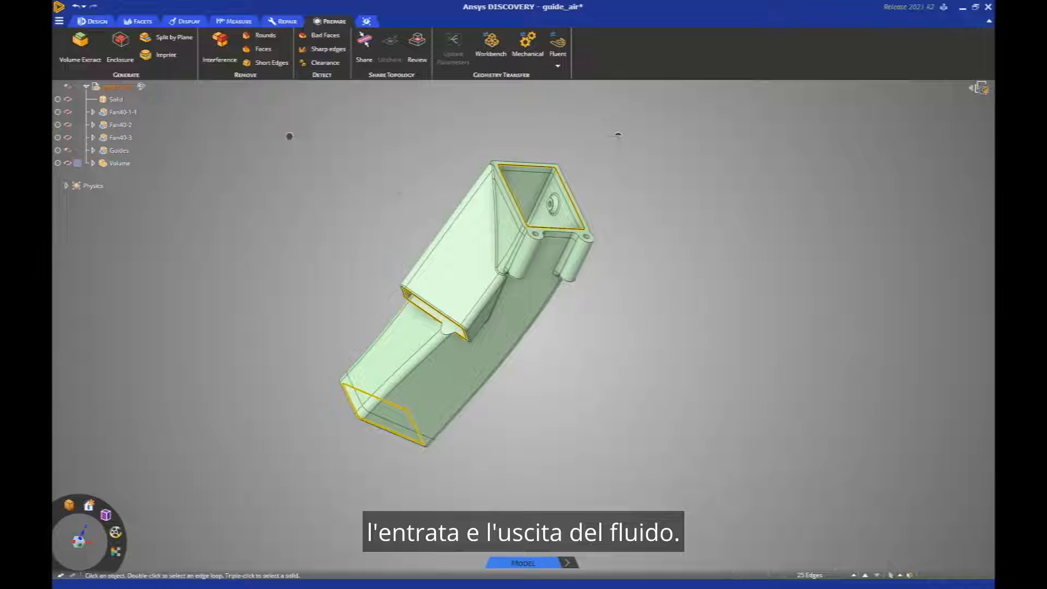
Copy the selected inlet and outlet edges and paste them as separate curves with all bodies hidden.
{"action": "middle_click_drag", "start_coordinate": [617, 133], "coordinate": [594, 100]}
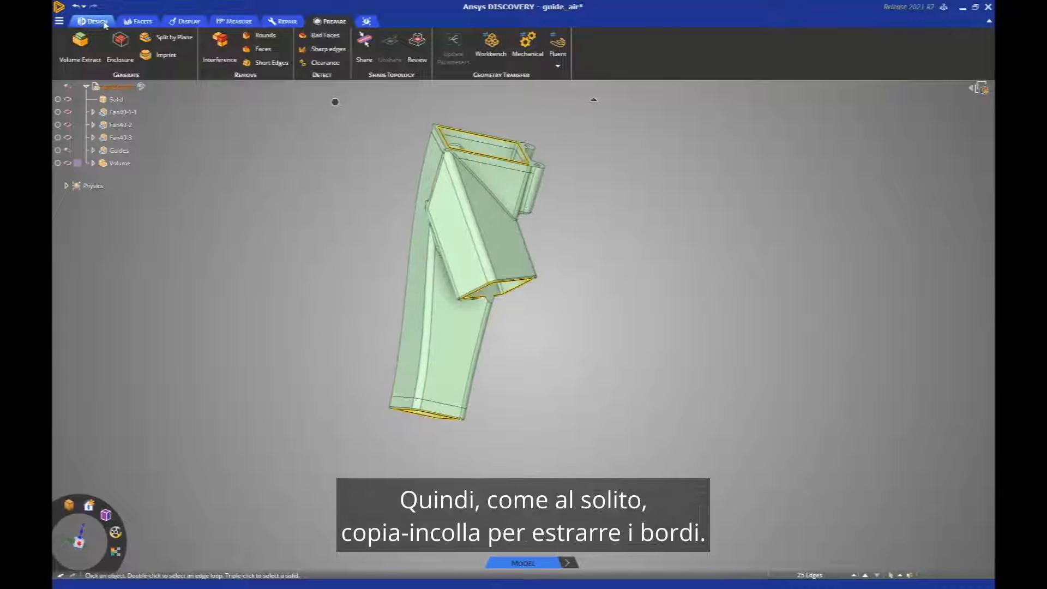
{"action": "left_click", "coordinate": [94, 21]}
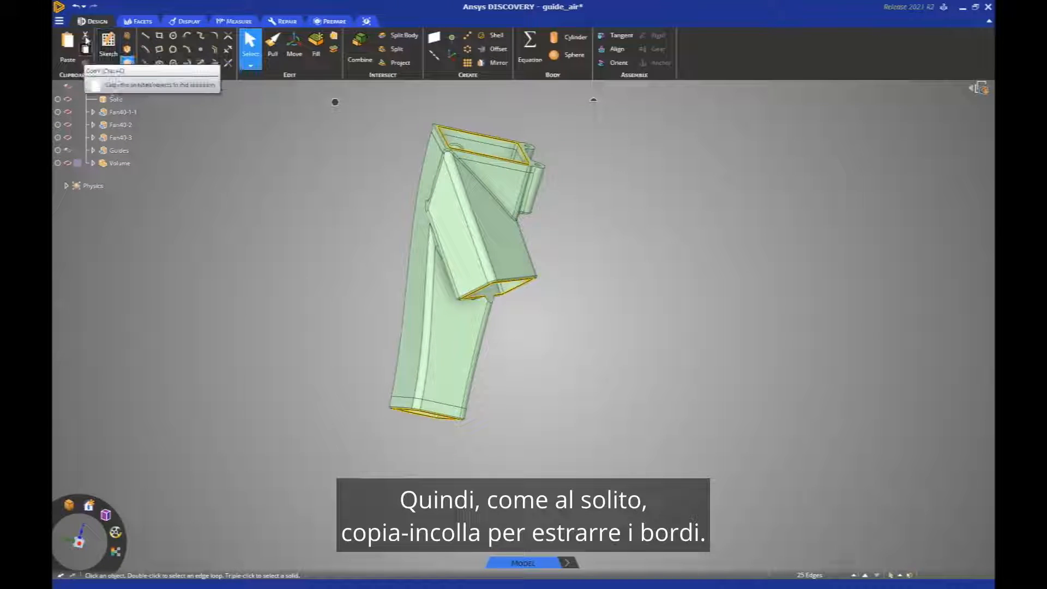
{"action": "left_click", "coordinate": [86, 43]}
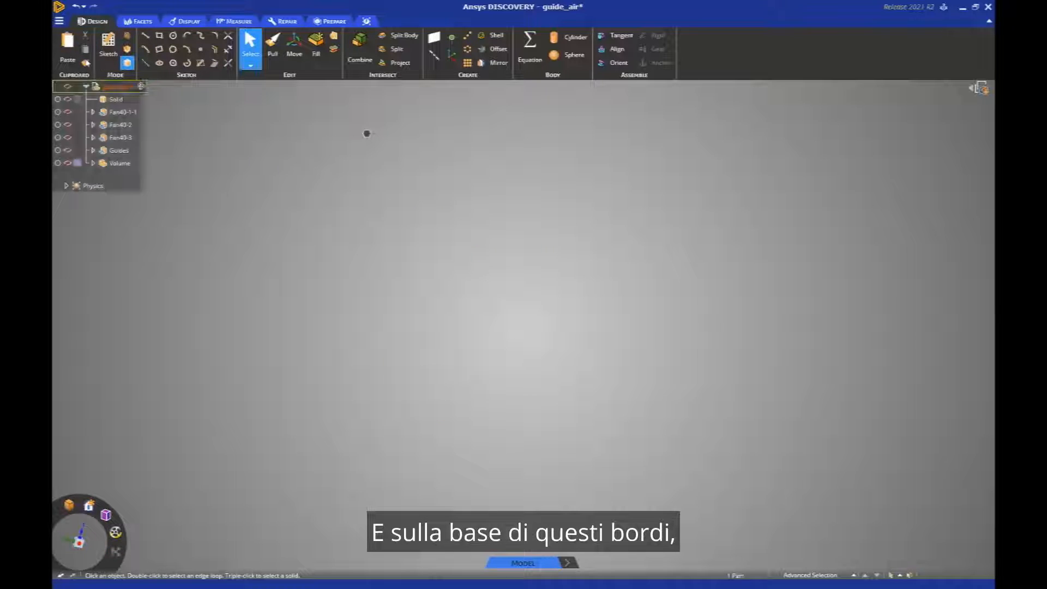
{"action": "left_click", "coordinate": [68, 46]}
Fill the pasted curves to create surfaces inside the closed inlet and lower outlet loops.
{"action": "middle_click_drag", "start_coordinate": [335, 102], "coordinate": [354, 137]}
{"action": "right_click", "coordinate": [355, 138]}
{"action": "left_click", "coordinate": [351, 118]}
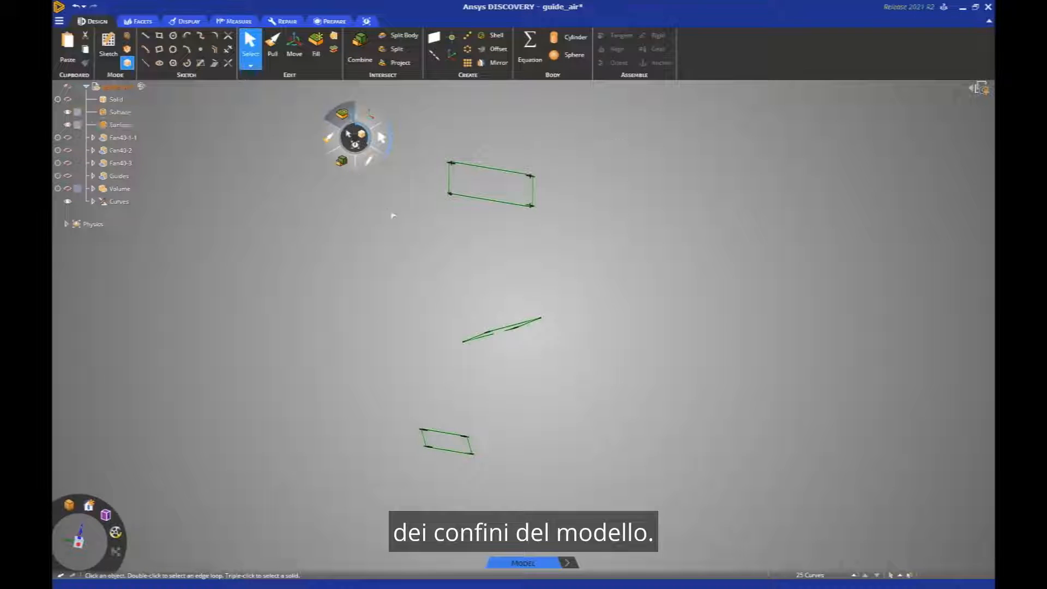
Extend the open curve end to close the gap in the middle outlet loop, and fill the loop with a surface.
{"action": "middle_click_drag", "start_coordinate": [437, 261], "coordinate": [353, 144]}
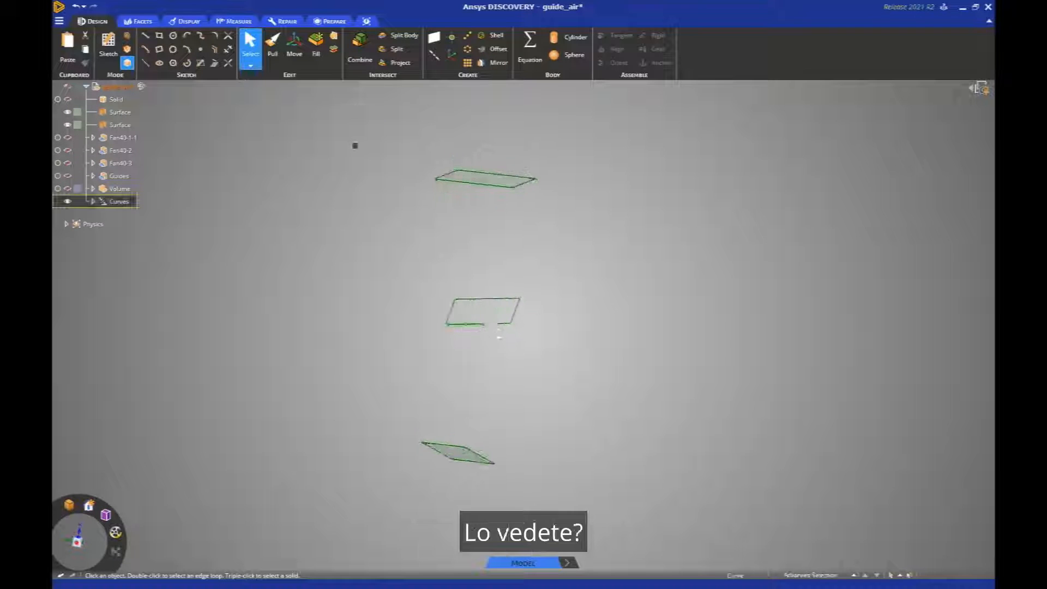
{"action": "scroll", "coordinate": [459, 334], "scroll_direction": "up", "scroll_amount": 4}
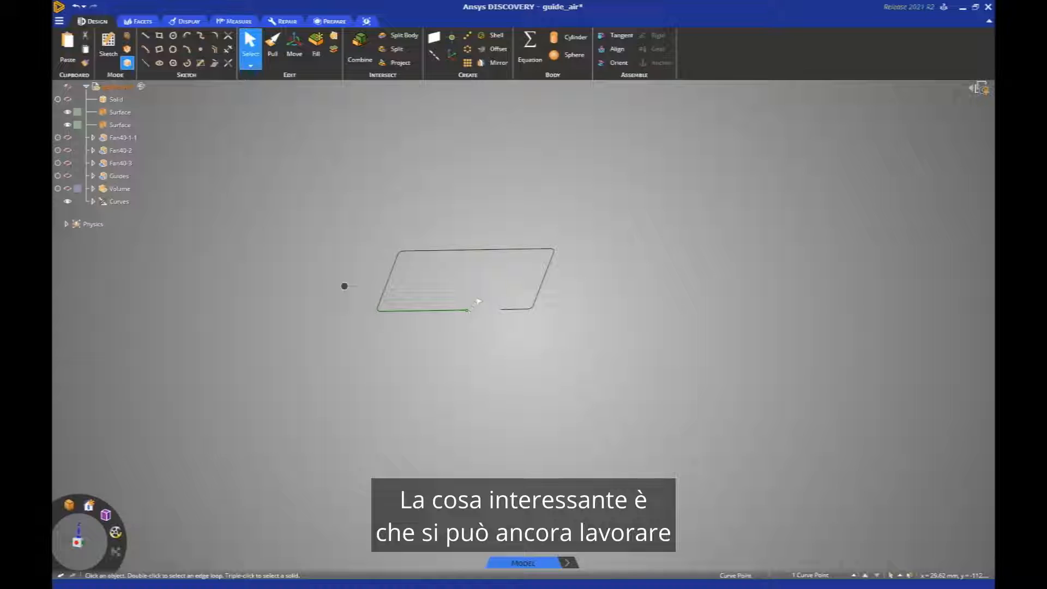
{"action": "left_click_drag", "start_coordinate": [476, 300], "coordinate": [502, 310]}
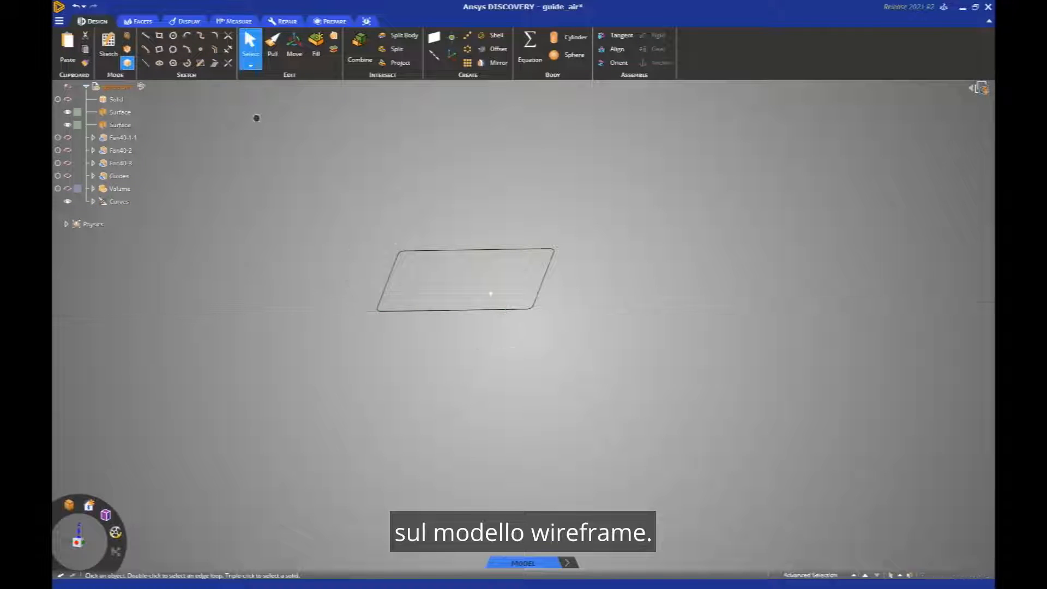
{"action": "left_click_drag", "start_coordinate": [352, 218], "coordinate": [572, 359]}
{"action": "right_click", "coordinate": [333, 200]}
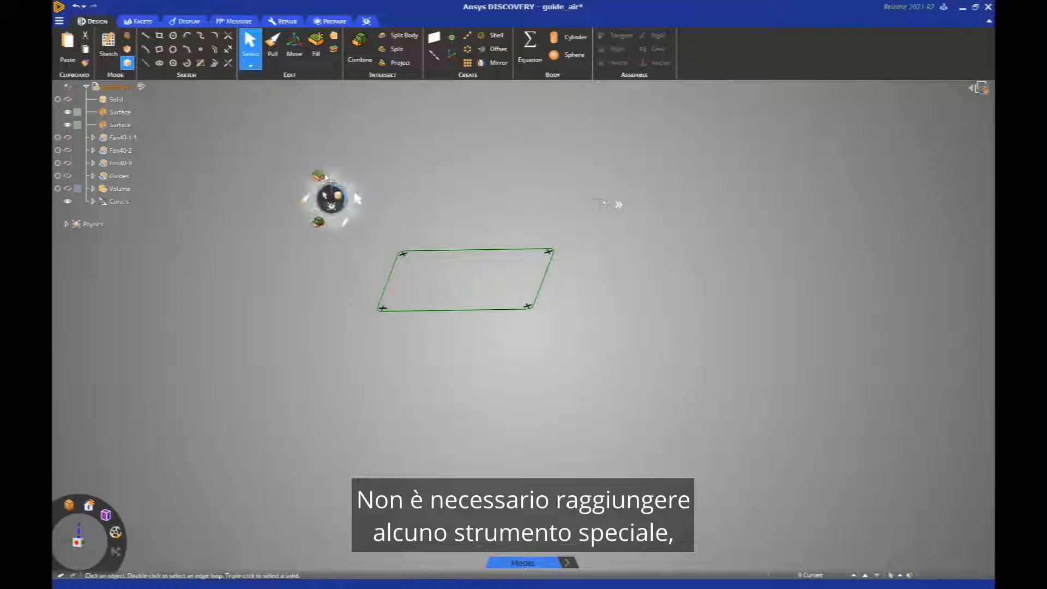
{"action": "left_click", "coordinate": [319, 222]}
{"action": "scroll", "coordinate": [336, 300], "scroll_direction": "down", "scroll_amount": 5}
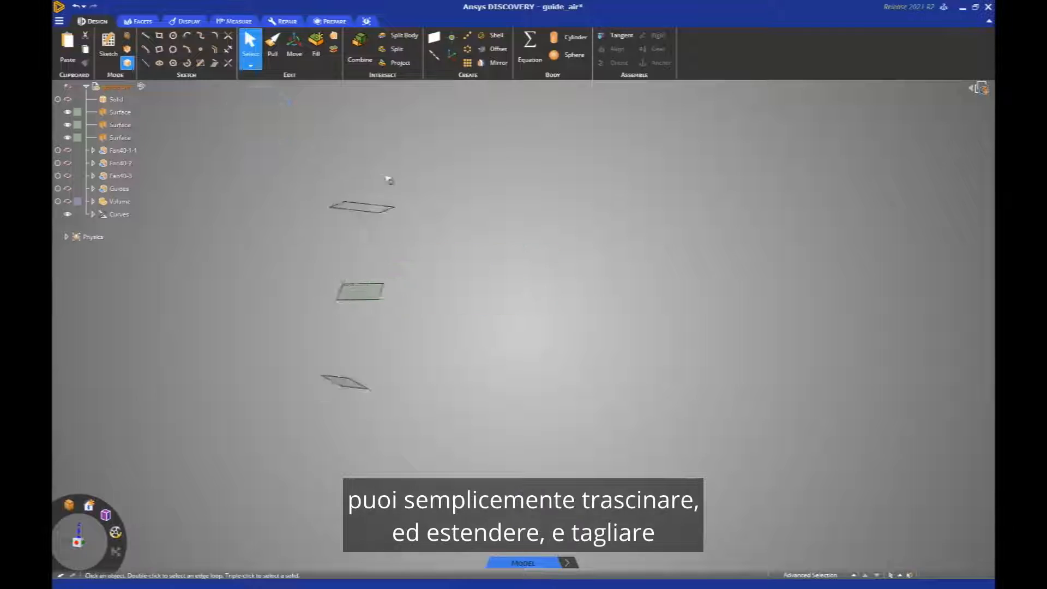
Delete the Curves group, keeping only the three boundary surfaces.
{"action": "middle_click_drag", "start_coordinate": [387, 178], "coordinate": [458, 276]}
{"action": "scroll", "coordinate": [458, 276], "scroll_direction": "up", "scroll_amount": 2}
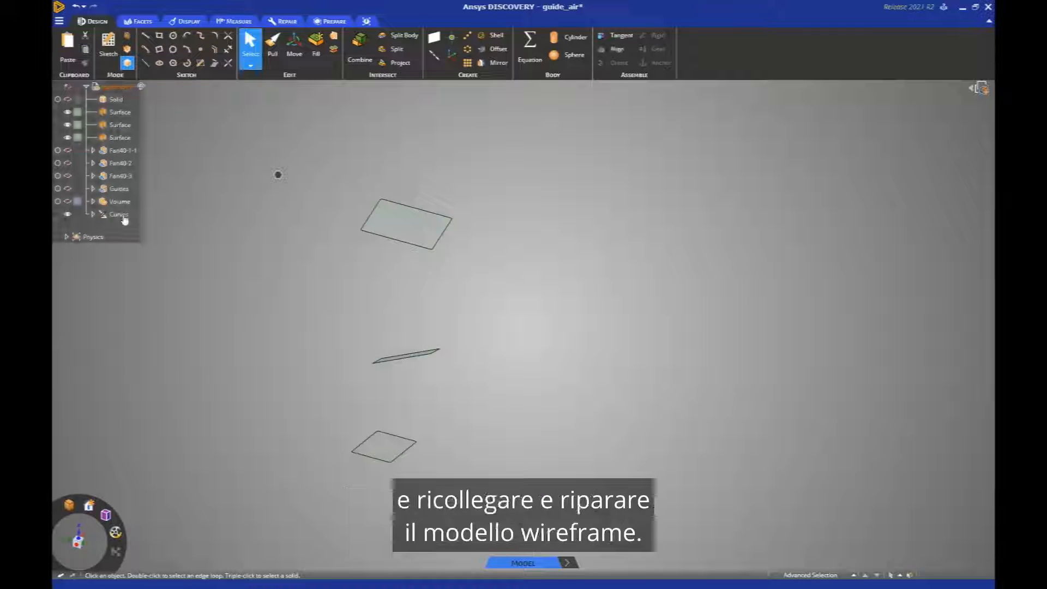
{"action": "right_click", "coordinate": [123, 215]}
{"action": "left_click", "coordinate": [158, 239]}
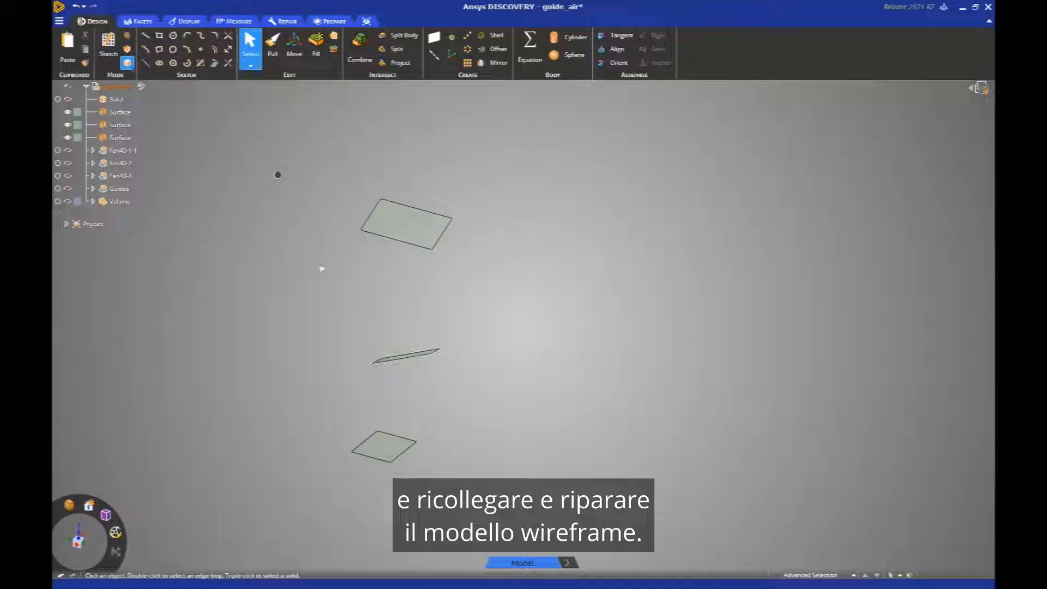
Pull the upper inlet surface into a thin solid plate.
{"action": "middle_click_drag", "start_coordinate": [322, 268], "coordinate": [340, 240]}
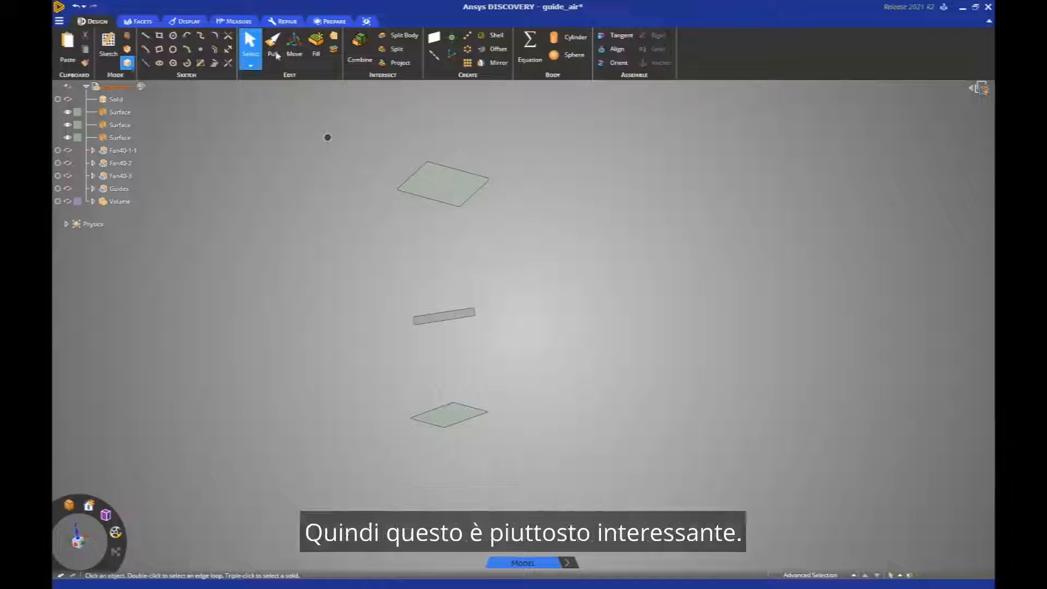
{"action": "key", "text": "p"}
{"action": "left_click", "coordinate": [431, 180]}
{"action": "middle_click_drag", "start_coordinate": [430, 180], "coordinate": [324, 252]}
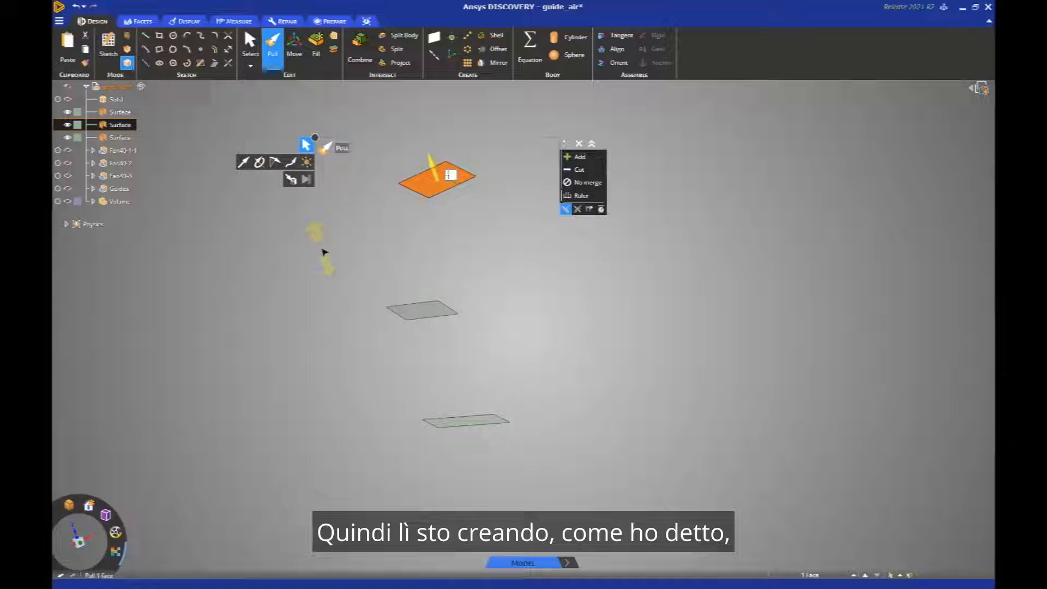
{"action": "left_click_drag", "start_coordinate": [529, 201], "coordinate": [504, 267]}
Pull the lower and middle outlet surfaces into thin solid plates.
{"action": "middle_click_drag", "start_coordinate": [493, 273], "coordinate": [458, 376]}
{"action": "left_click", "coordinate": [420, 399]}
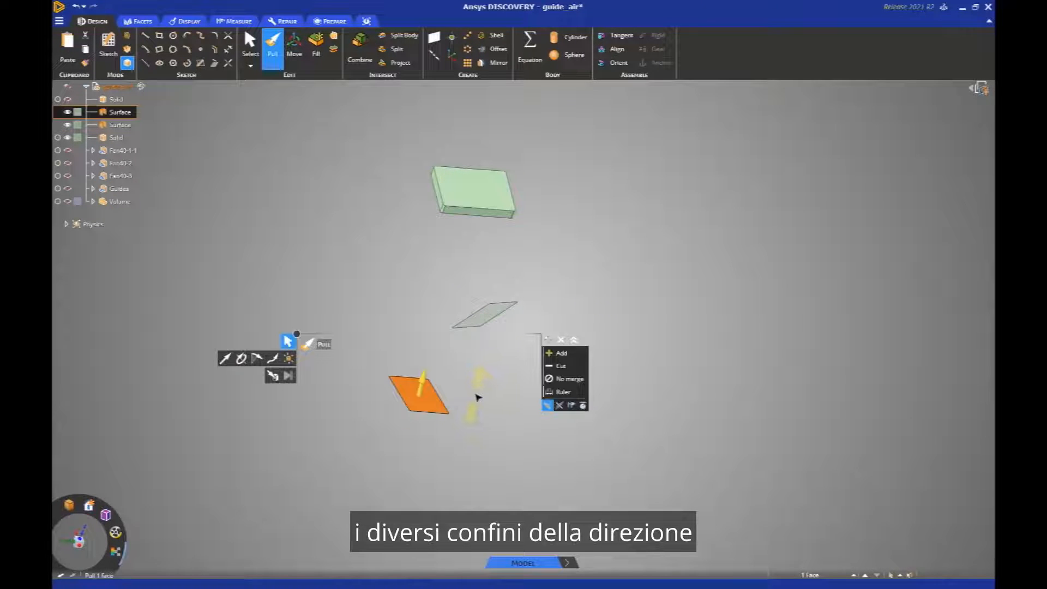
{"action": "middle_click_drag", "start_coordinate": [476, 407], "coordinate": [555, 277]}
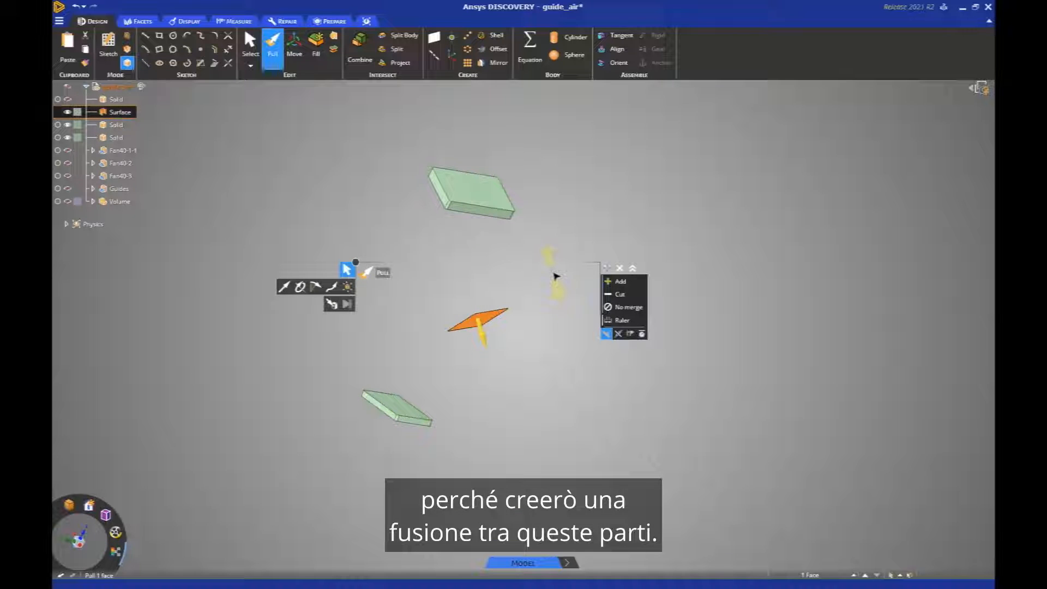
{"action": "left_click_drag", "start_coordinate": [555, 277], "coordinate": [461, 276]}
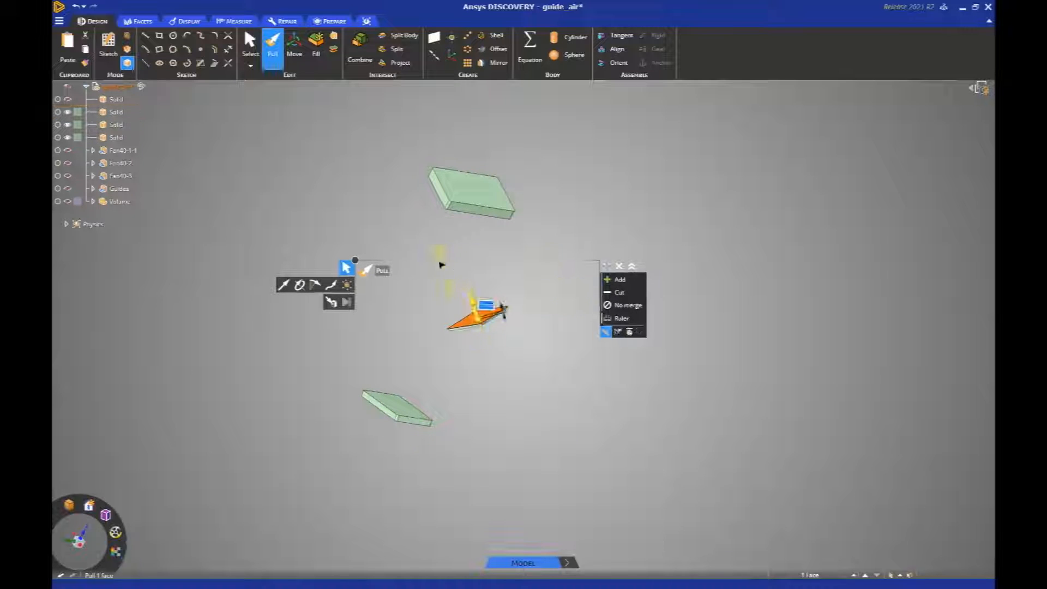
{"action": "left_click", "coordinate": [441, 264]}
Show the circular inlet solid and the Volume body, and combine them into one solid.
{"action": "left_click", "coordinate": [67, 98]}
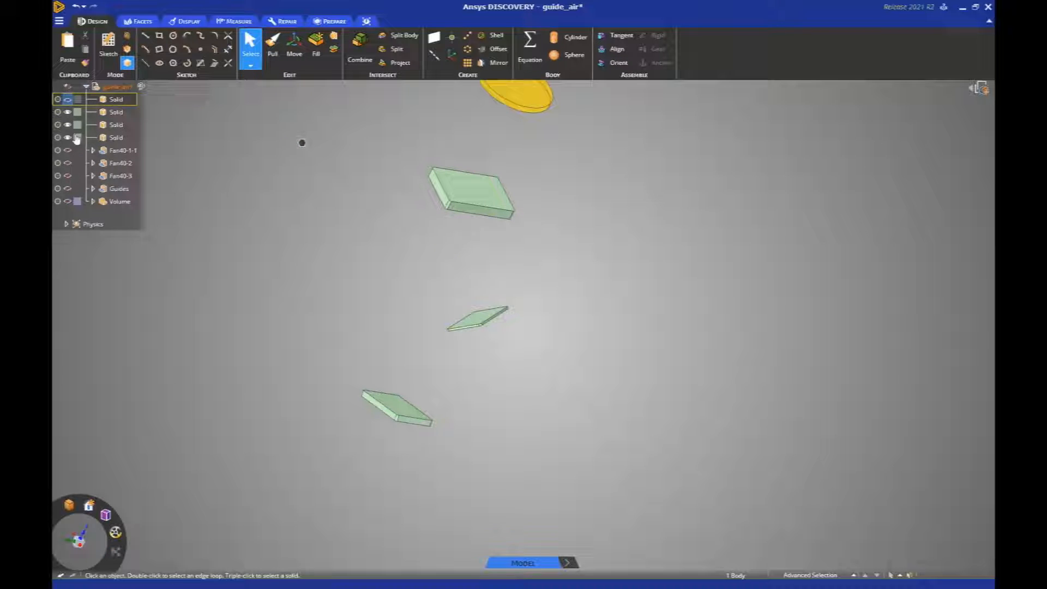
{"action": "left_click", "coordinate": [67, 201]}
{"action": "middle_click_drag", "start_coordinate": [309, 139], "coordinate": [335, 135]}
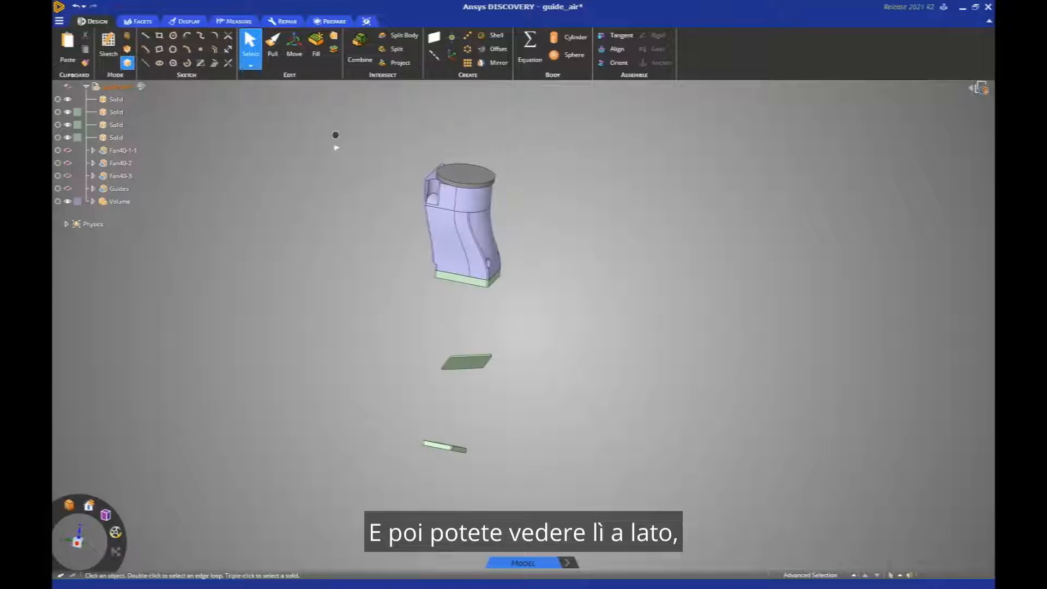
{"action": "middle_click", "coordinate": [334, 136]}
{"action": "left_click", "coordinate": [327, 162]}
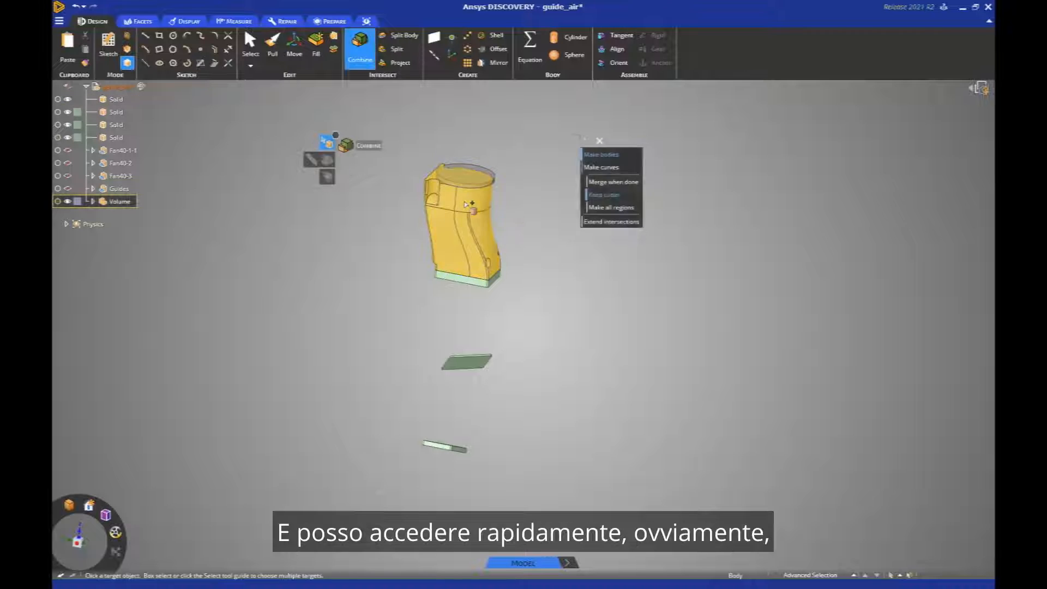
{"action": "left_click", "coordinate": [465, 205]}
{"action": "key", "text": "Escape"}
{"action": "middle_click_drag", "start_coordinate": [521, 299], "coordinate": [504, 293]}
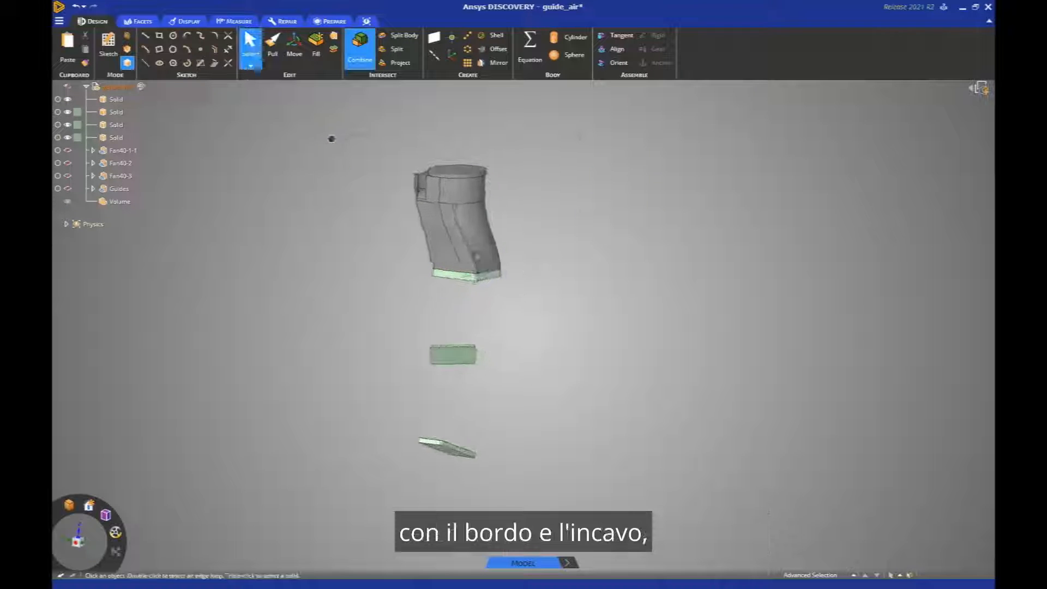
Select the three small round faces near the lower end of the upper duct and remove them with Fill.
{"action": "scroll", "coordinate": [493, 322], "scroll_direction": "up", "scroll_amount": 5}
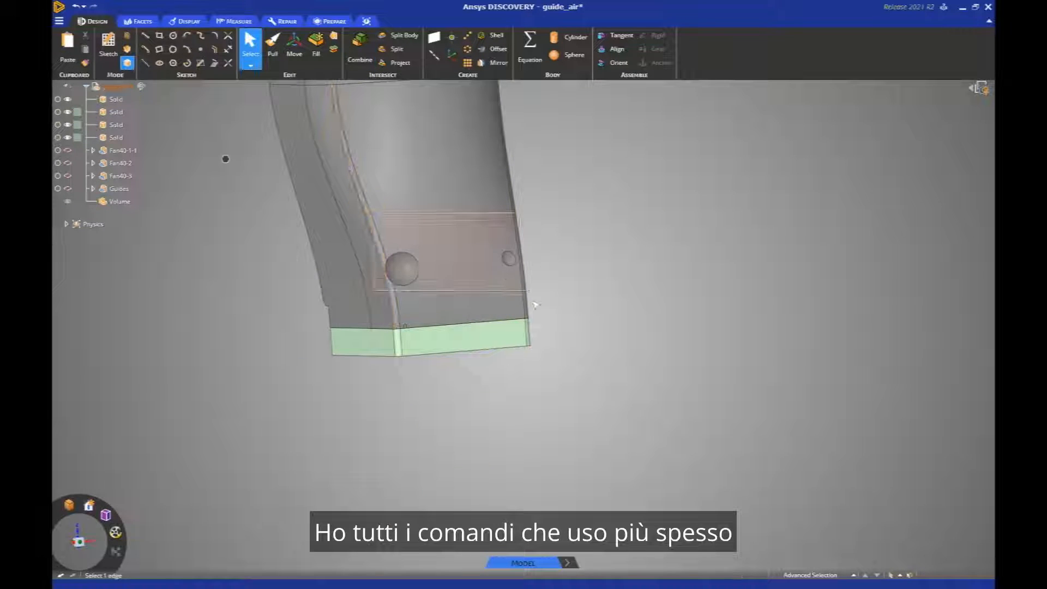
{"action": "left_click_drag", "start_coordinate": [534, 304], "coordinate": [534, 309]}
{"action": "scroll", "coordinate": [406, 322], "scroll_direction": "up", "scroll_amount": 3}
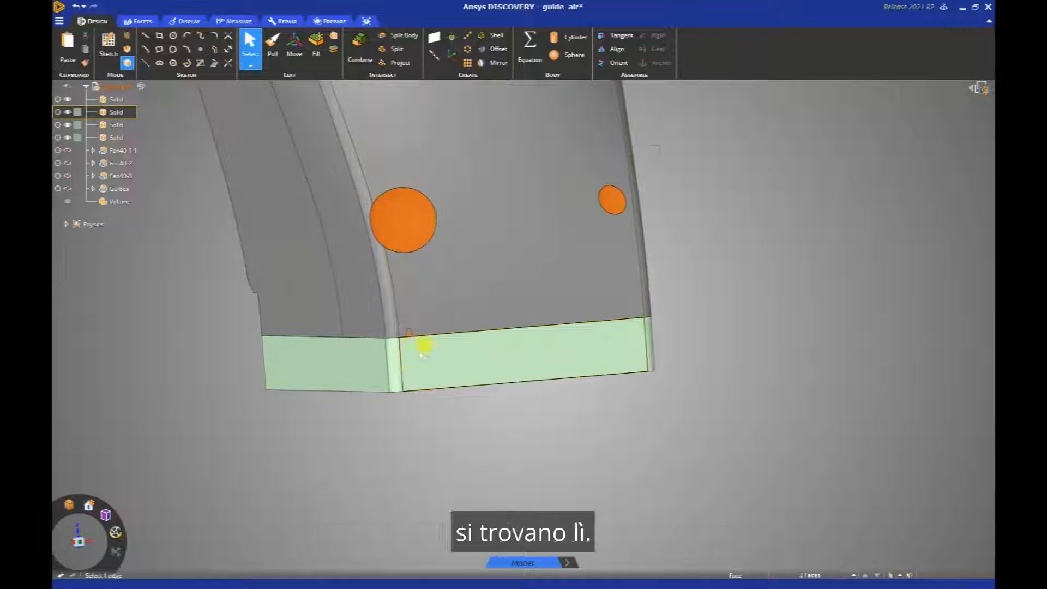
{"action": "left_click", "coordinate": [409, 333], "text": "ctrl"}
{"action": "middle_click", "coordinate": [335, 145]}
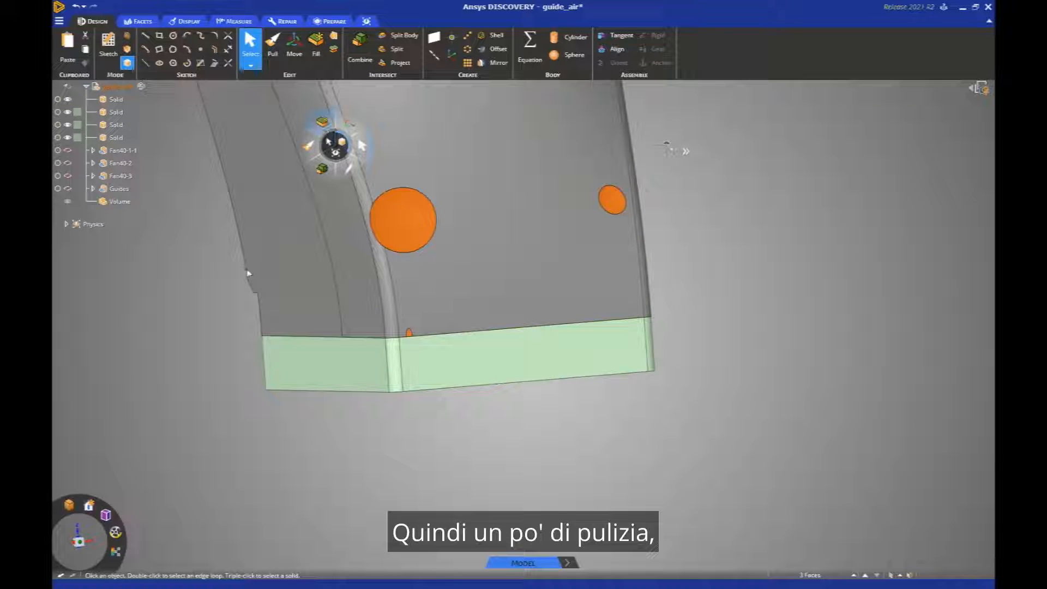
{"action": "left_click", "coordinate": [322, 122]}
Turn on history tracking for the design.
{"action": "middle_click_drag", "start_coordinate": [227, 158], "coordinate": [320, 261]}
{"action": "scroll", "coordinate": [382, 218], "scroll_direction": "down", "scroll_amount": 7}
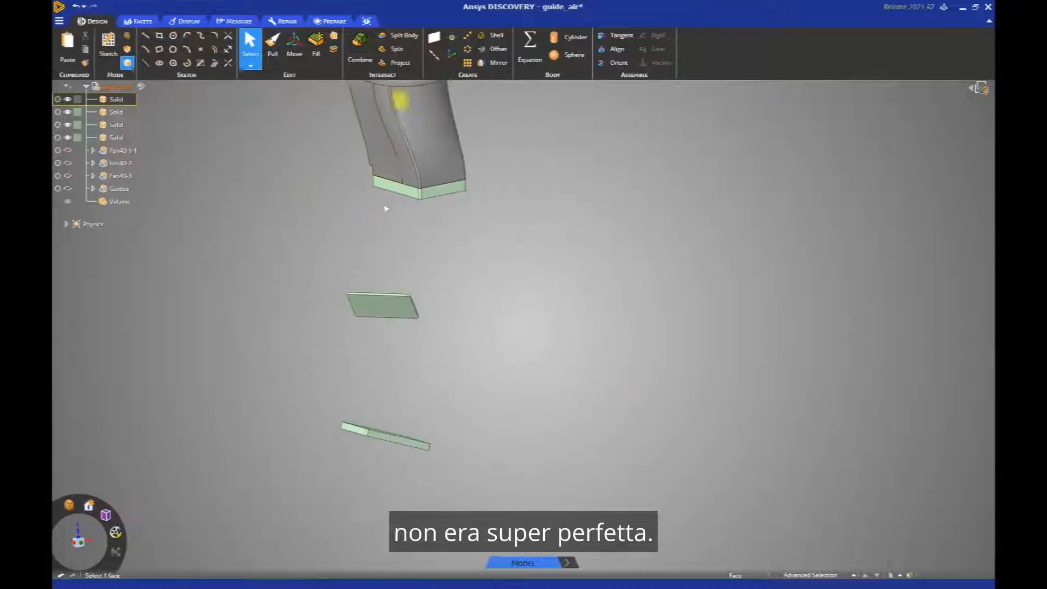
{"action": "middle_click_drag", "start_coordinate": [386, 208], "coordinate": [407, 287]}
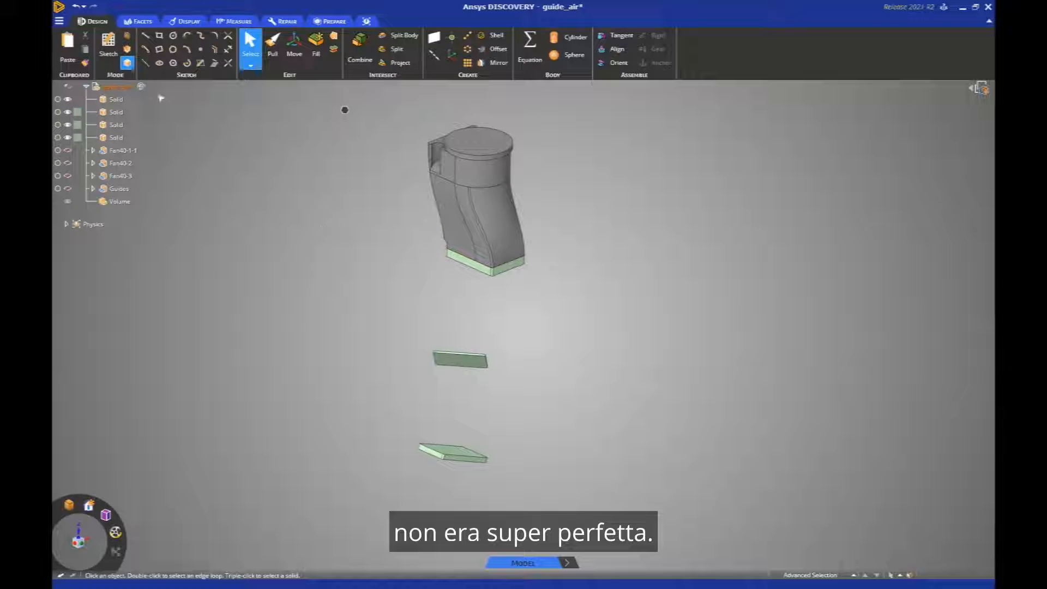
{"action": "left_click", "coordinate": [141, 88]}
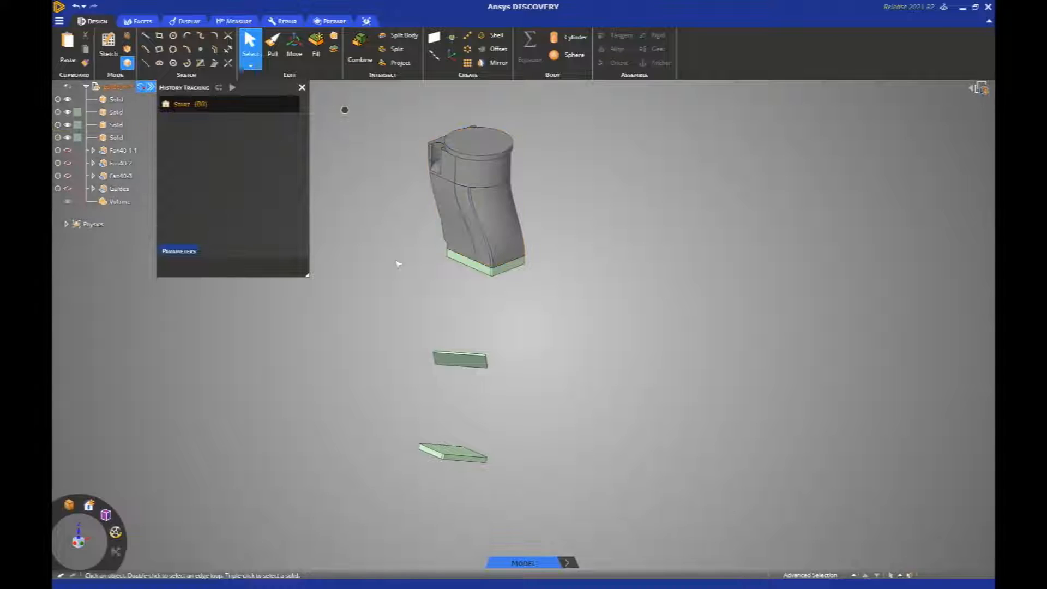
Blend the bottom face of the upper duct's plate to the lowest outlet plate, using the No merge option.
{"action": "middle_click_drag", "start_coordinate": [387, 253], "coordinate": [388, 225]}
{"action": "key", "text": "b"}
{"action": "left_click", "coordinate": [458, 257]}
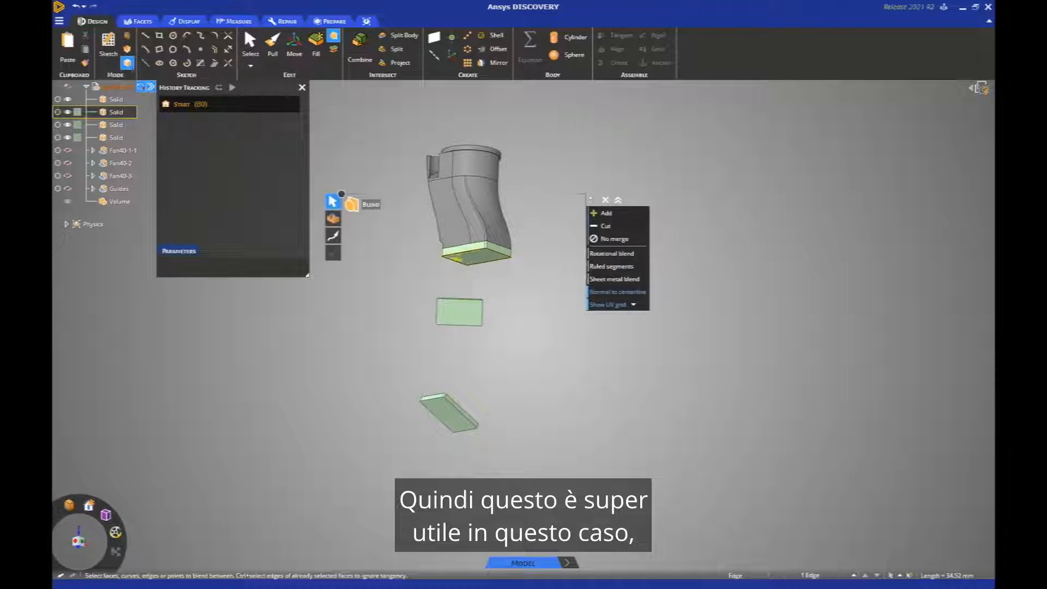
{"action": "left_click", "coordinate": [473, 260]}
{"action": "middle_click_drag", "start_coordinate": [423, 316], "coordinate": [417, 370]}
{"action": "left_click", "coordinate": [446, 415]}
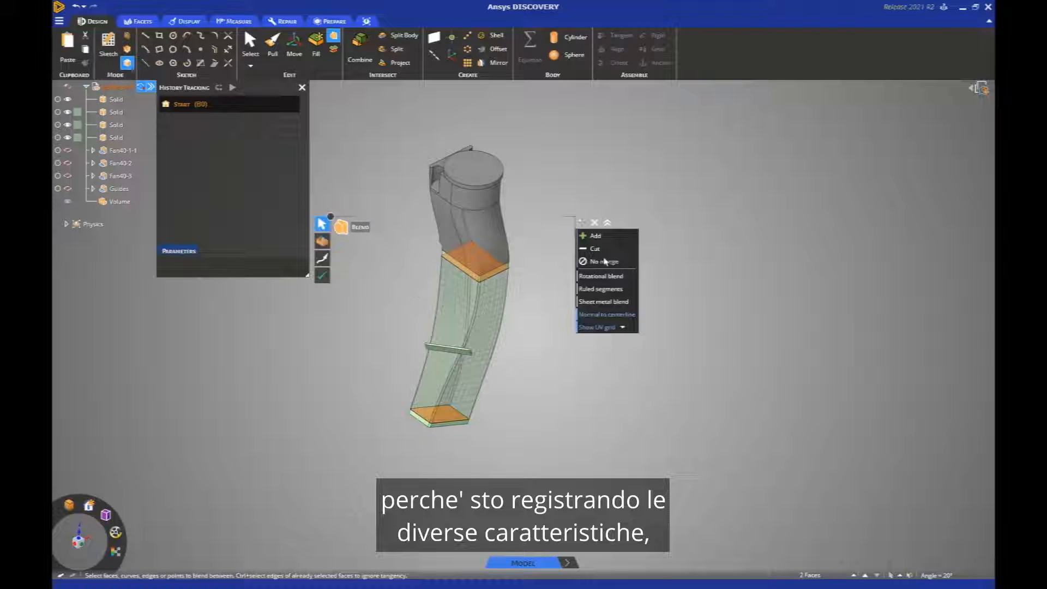
{"action": "left_click", "coordinate": [605, 262]}
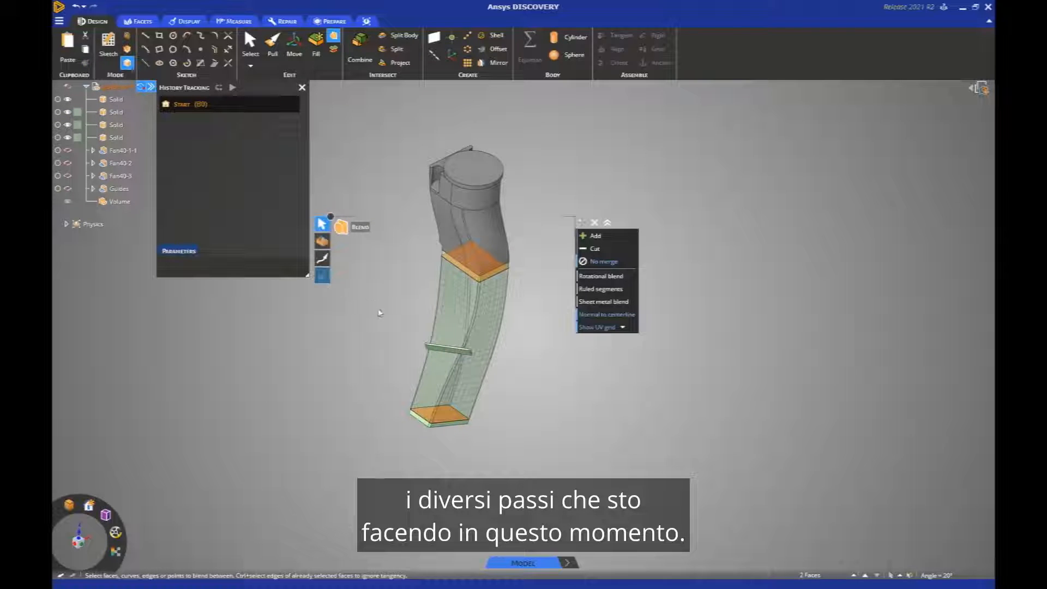
{"action": "left_click", "coordinate": [380, 312]}
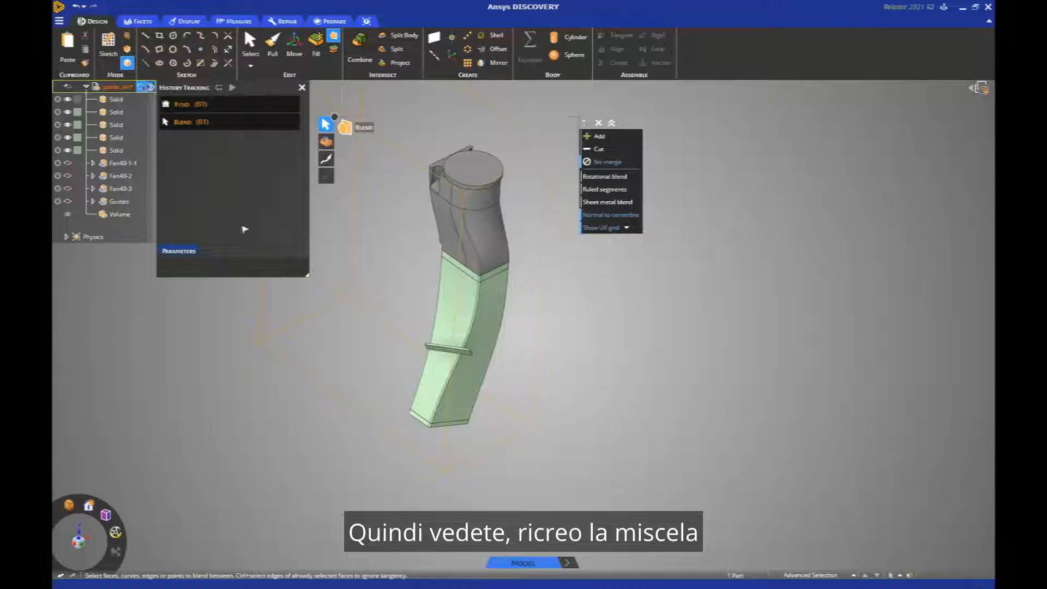
Pull the middle outlet plate's face up to the duct geometry to form the side branch.
{"action": "middle_click_drag", "start_coordinate": [357, 329], "coordinate": [485, 372]}
{"action": "key", "text": "p"}
{"action": "left_click", "coordinate": [478, 345]}
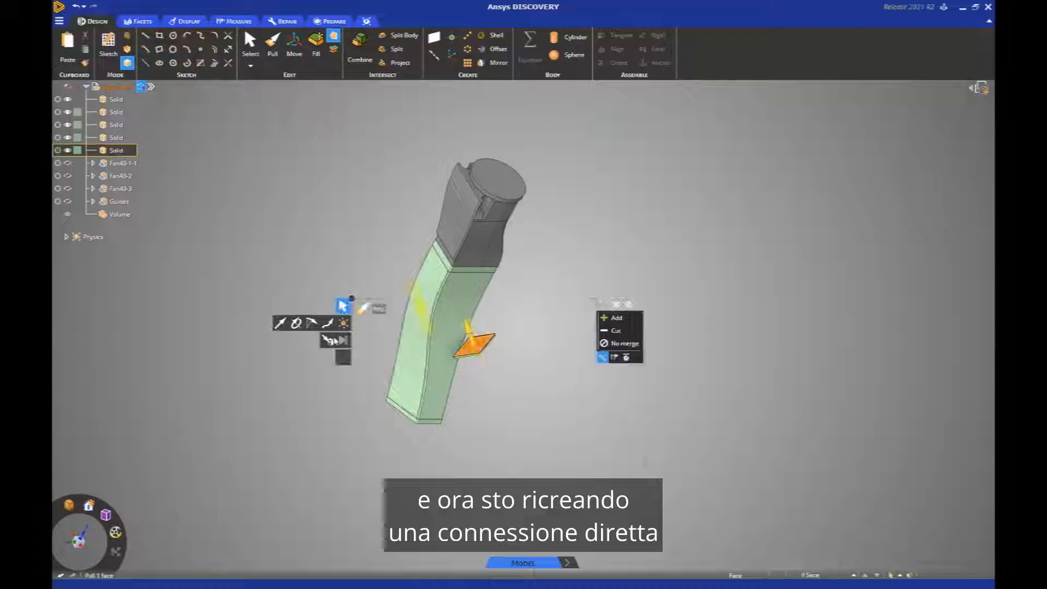
{"action": "left_click", "coordinate": [329, 340]}
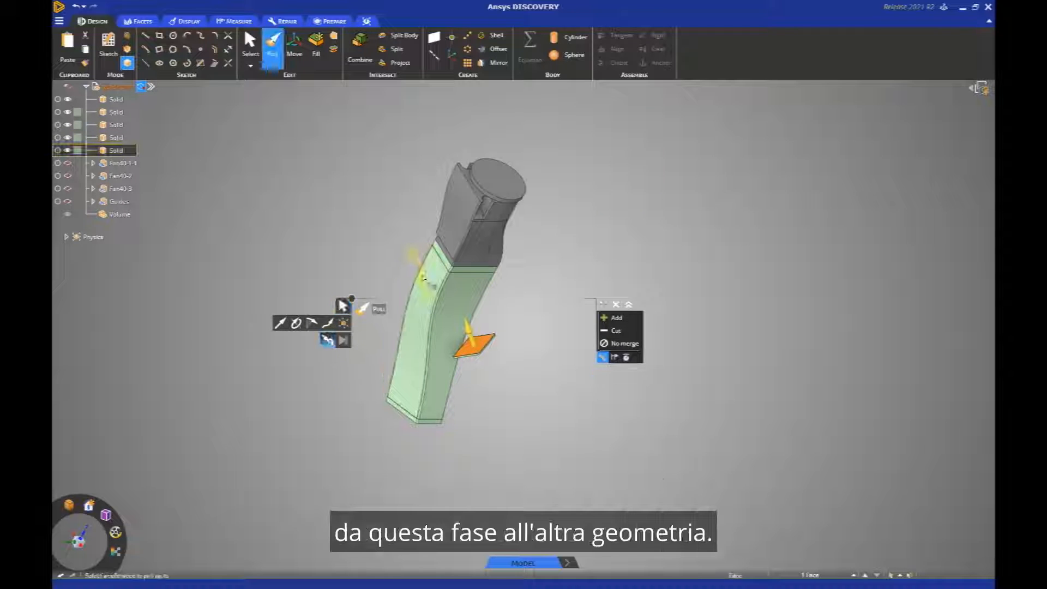
{"action": "left_click", "coordinate": [417, 271]}
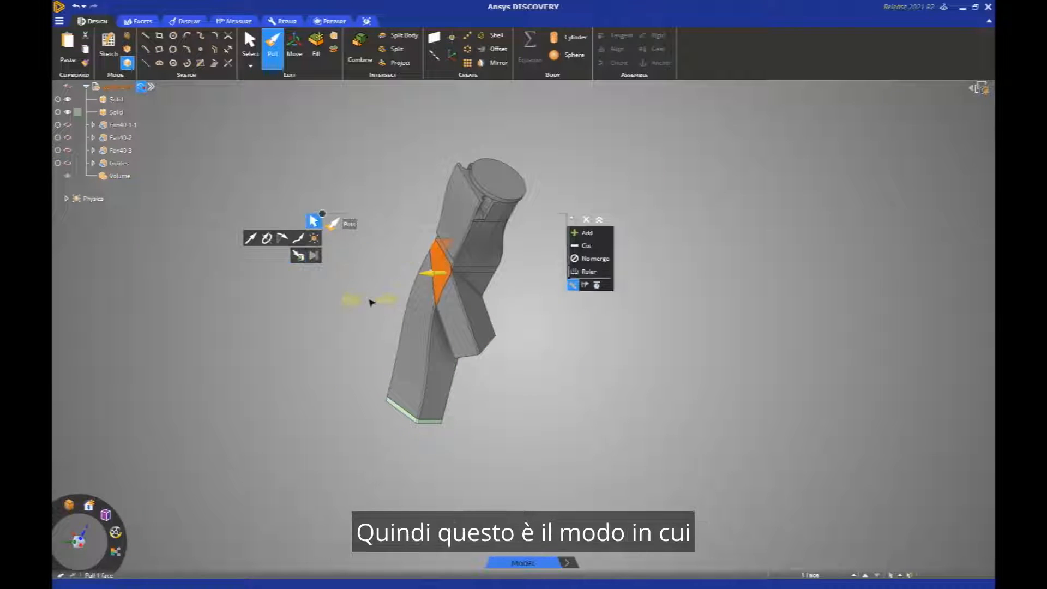
{"action": "left_click", "coordinate": [361, 298]}
{"action": "key", "text": "Escape"}
In the Explore stage, add a fluid flow inlet with a 10 g/s mass flow rate on the top circular face.
{"action": "middle_click_drag", "start_coordinate": [360, 297], "coordinate": [353, 331]}
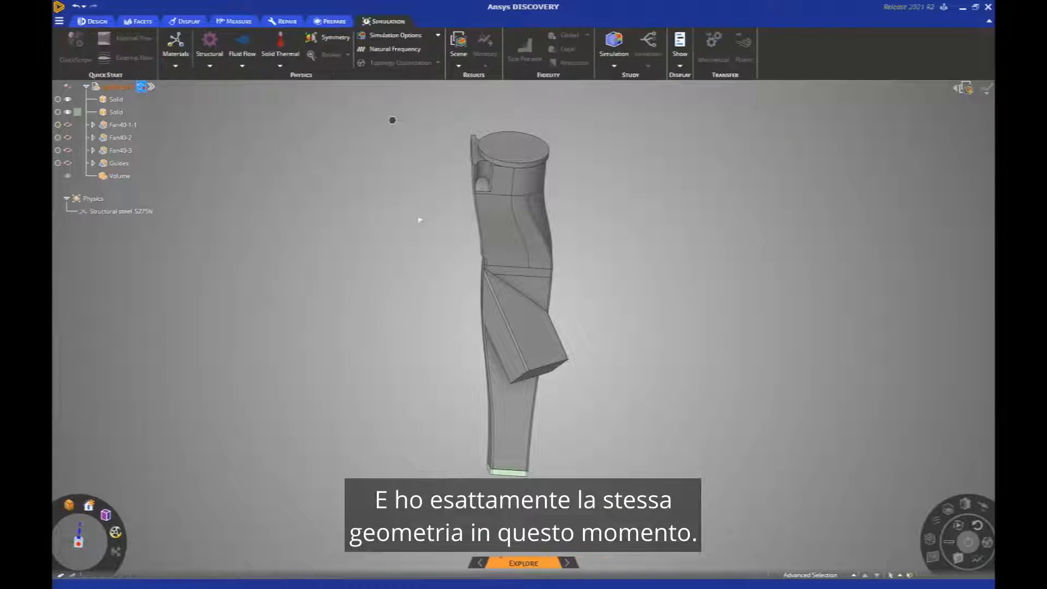
{"action": "mouse_move", "coordinate": [391, 105]}
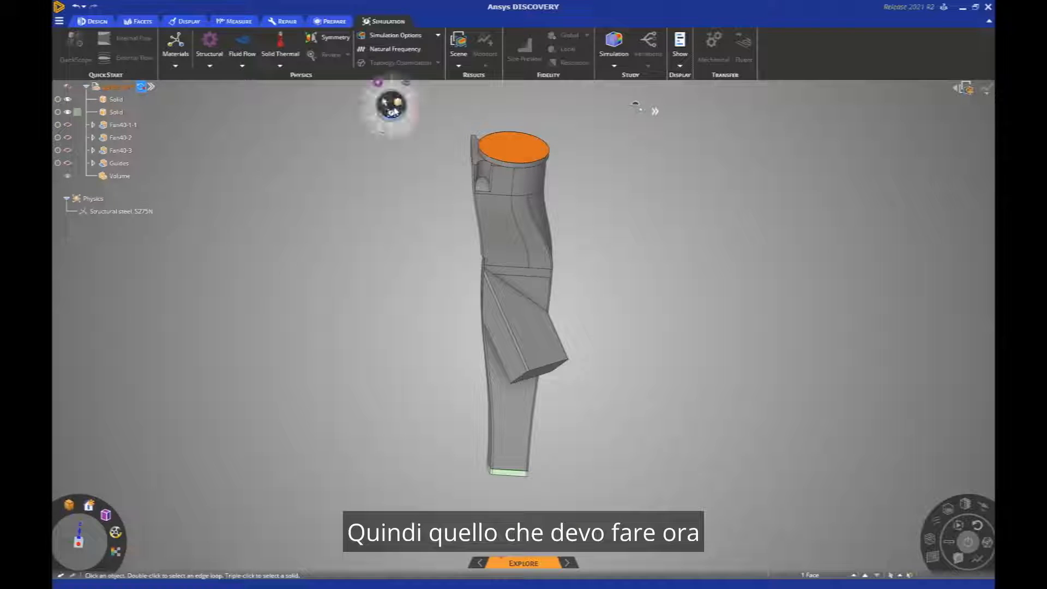
{"action": "left_click", "coordinate": [406, 82]}
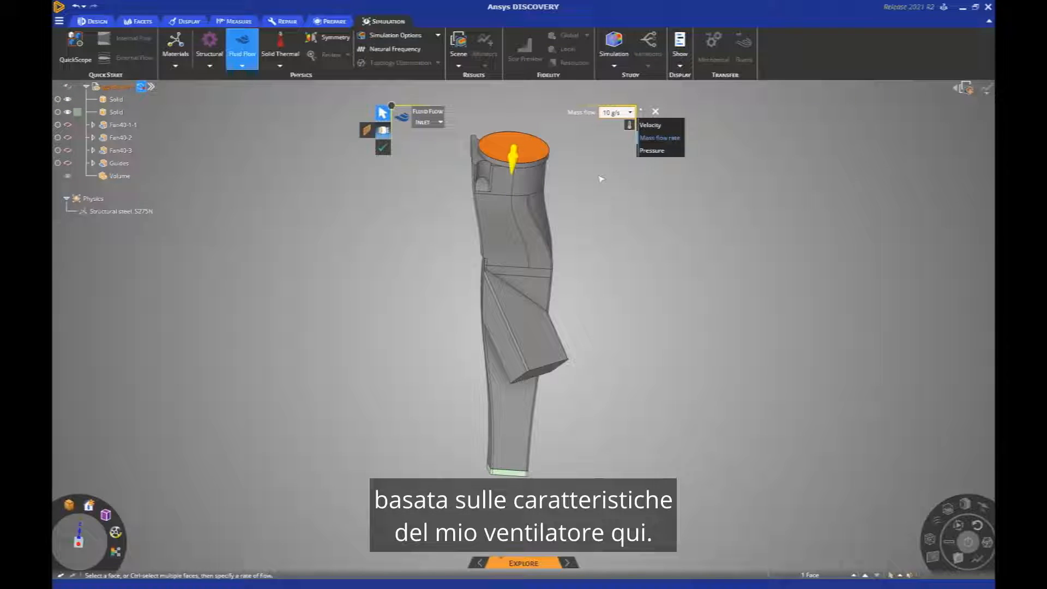
{"action": "left_click", "coordinate": [617, 259]}
Add 0 Pa pressure outlets on the side branch's end face and on the duct's lower end face.
{"action": "middle_click_drag", "start_coordinate": [617, 259], "coordinate": [630, 210]}
{"action": "middle_click_drag", "start_coordinate": [572, 380], "coordinate": [568, 368]}
{"action": "middle_click_drag", "start_coordinate": [568, 368], "coordinate": [557, 317], "text": "shift"}
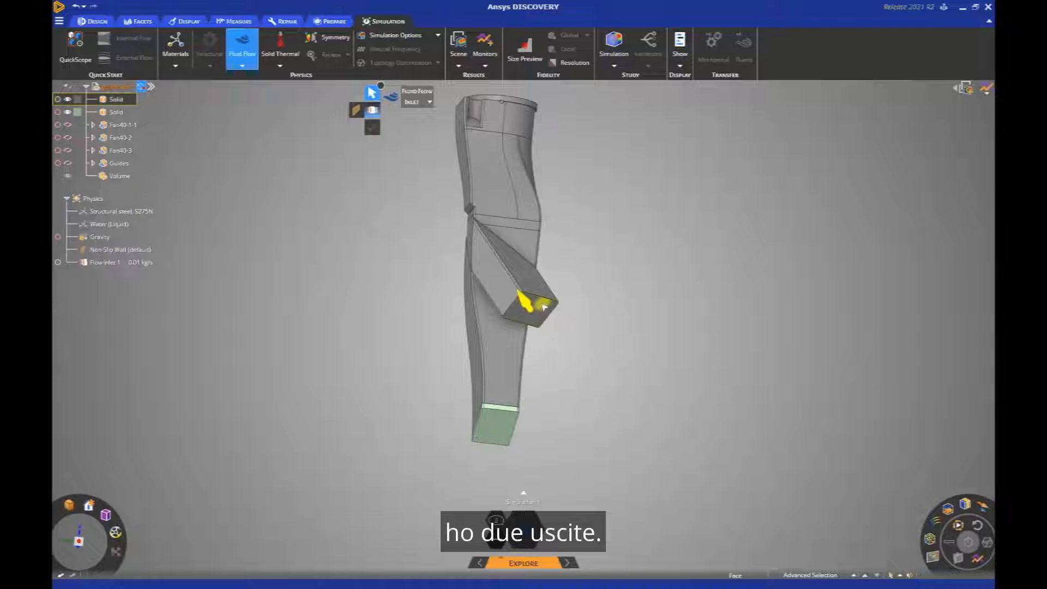
{"action": "left_click", "coordinate": [544, 307]}
{"action": "left_click", "coordinate": [445, 307]}
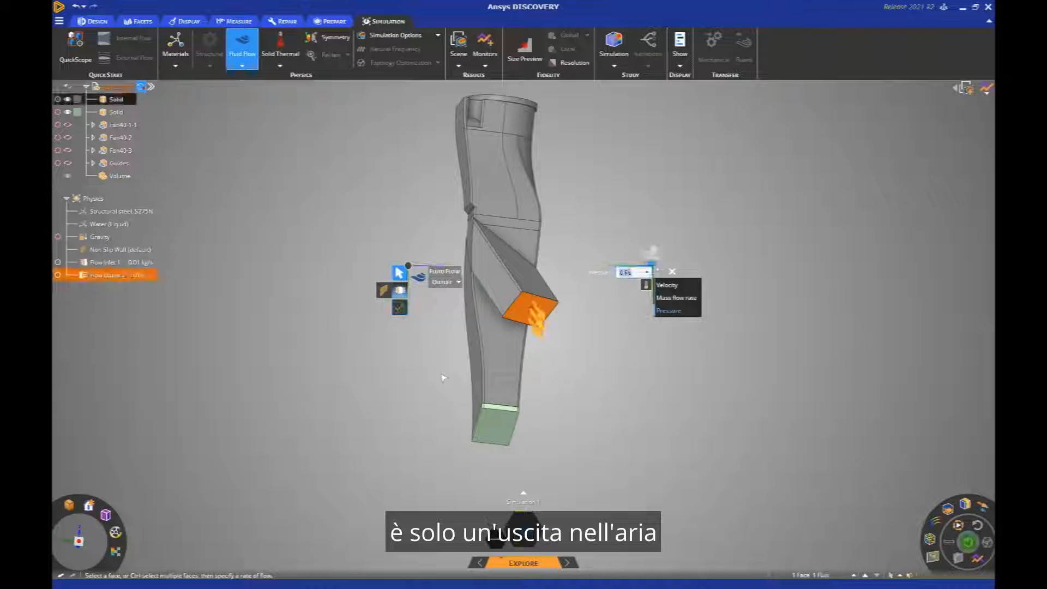
{"action": "left_click", "coordinate": [490, 424]}
{"action": "left_click", "coordinate": [366, 428]}
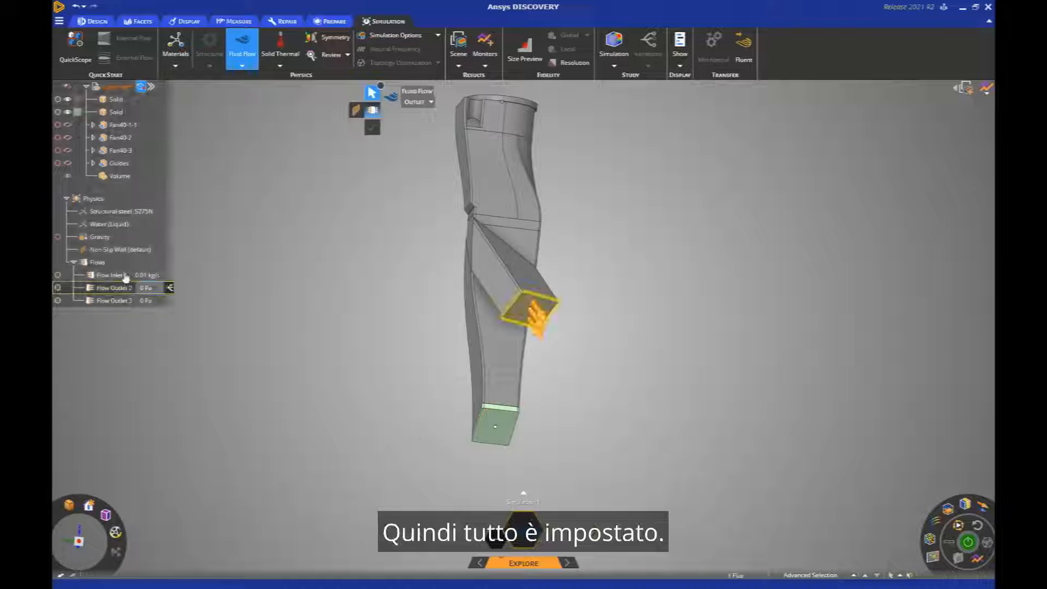
Change the fluid material from water to Air (Gas) and start the simulation.
{"action": "left_click", "coordinate": [101, 228]}
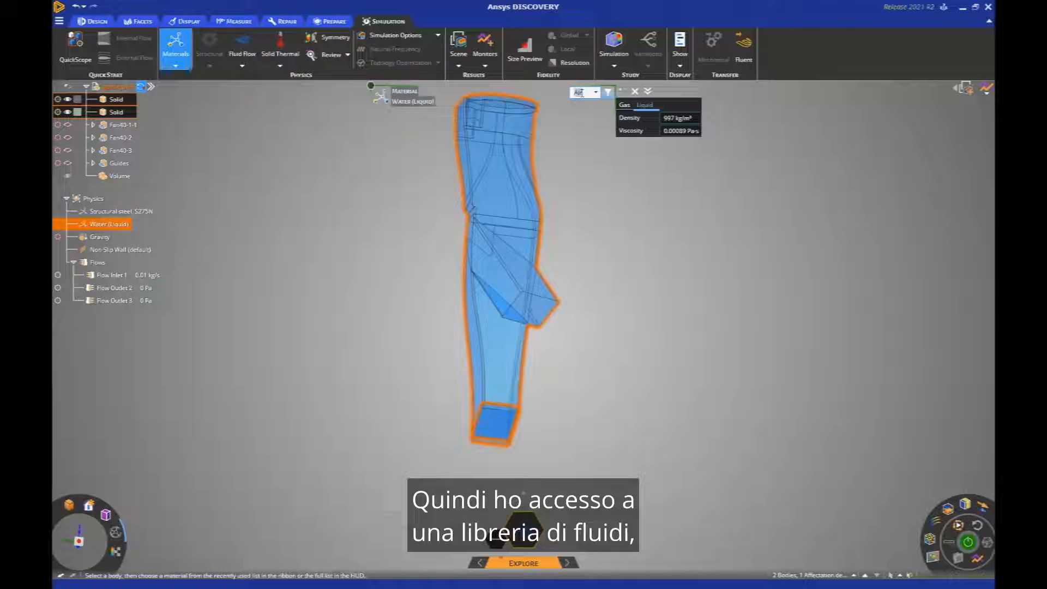
{"action": "left_click", "coordinate": [599, 214]}
{"action": "middle_click_drag", "start_coordinate": [599, 213], "coordinate": [632, 255]}
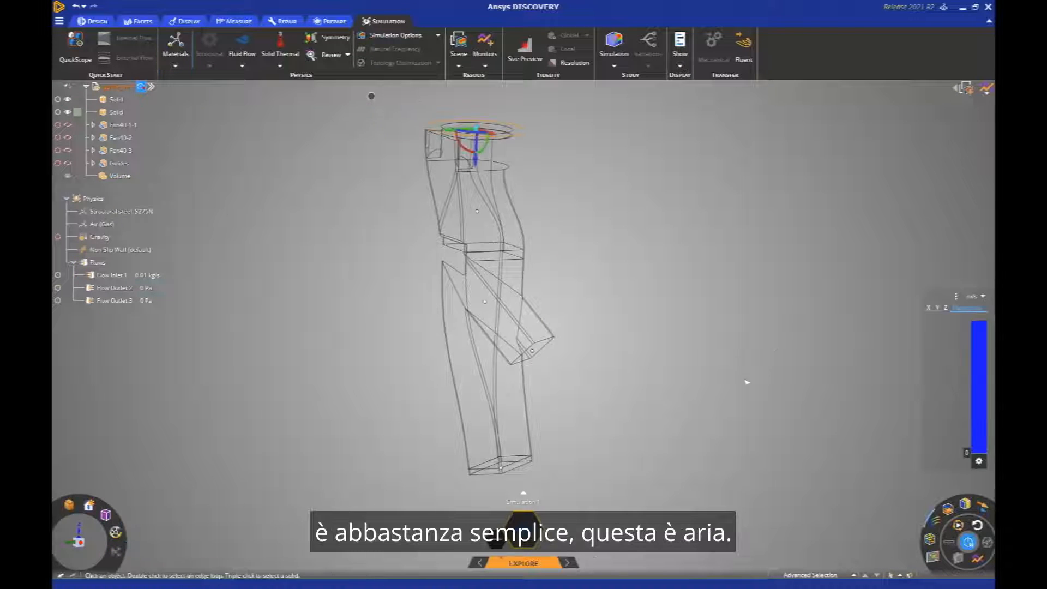
Add a Volume Flow monitor to the side branch outlet face and another to the lower outlet face.
{"action": "middle_click_drag", "start_coordinate": [576, 396], "coordinate": [546, 342]}
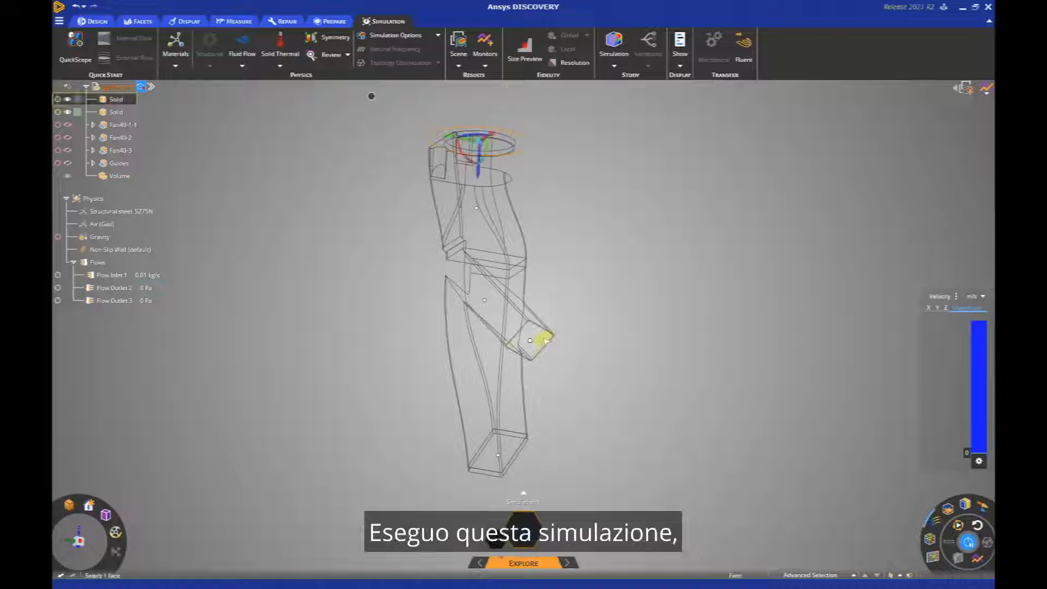
{"action": "right_click", "coordinate": [407, 296]}
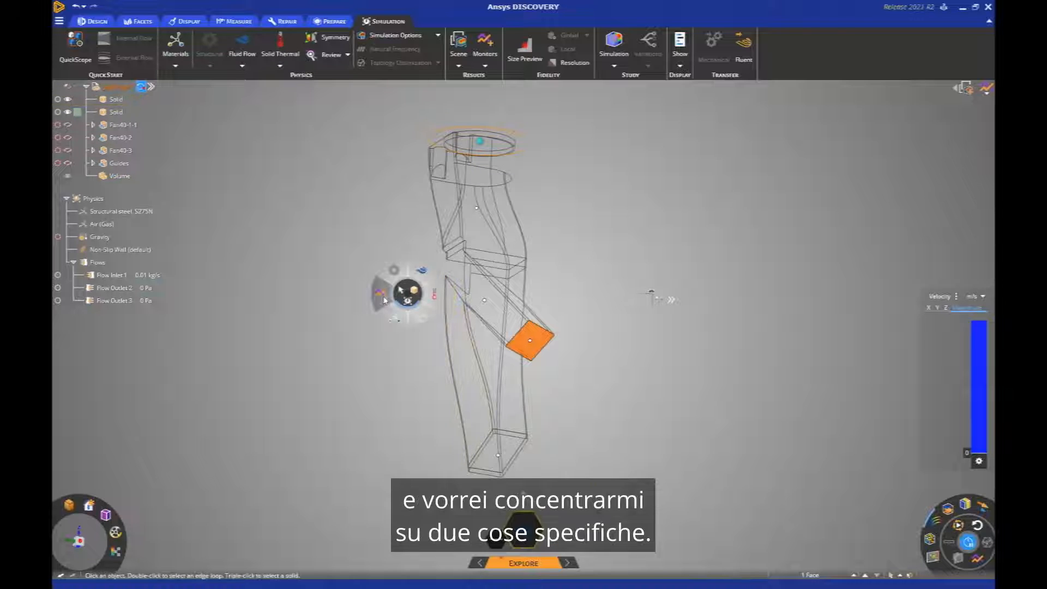
{"action": "left_click", "coordinate": [385, 300]}
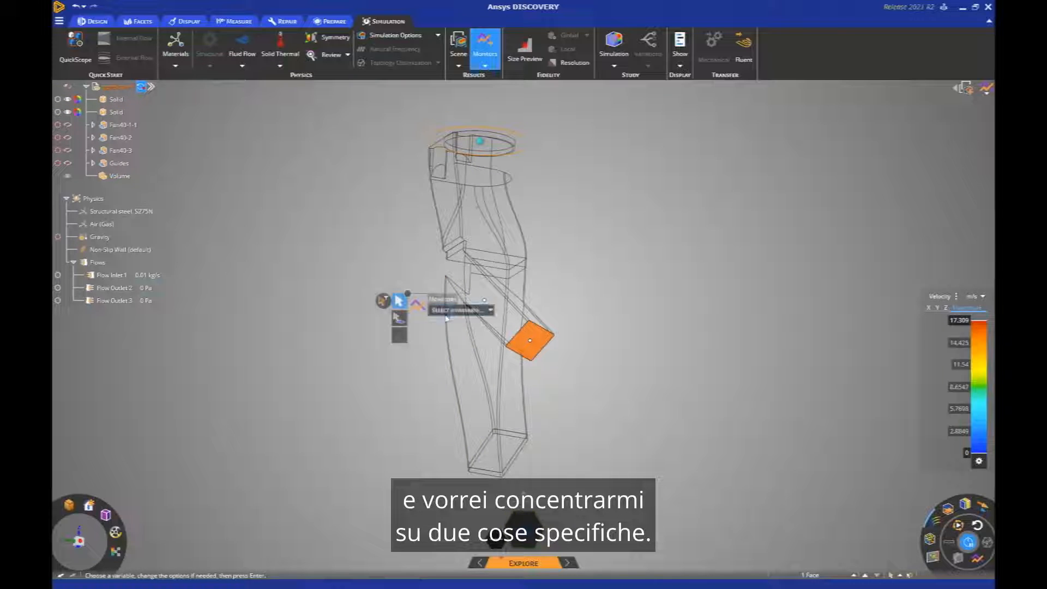
{"action": "left_click", "coordinate": [446, 312]}
{"action": "left_click", "coordinate": [455, 384]}
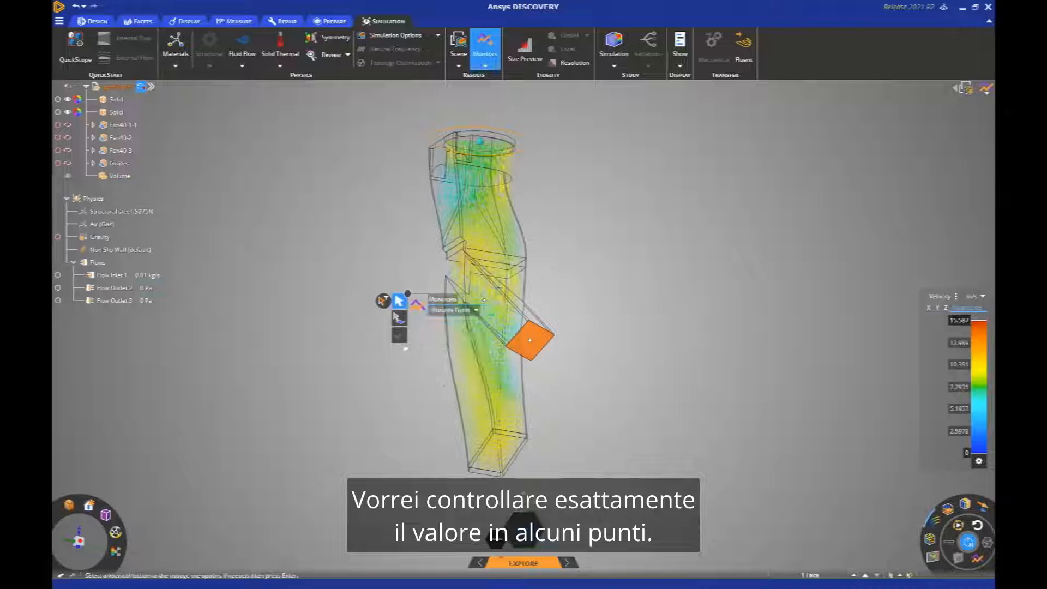
{"action": "key", "text": "Return"}
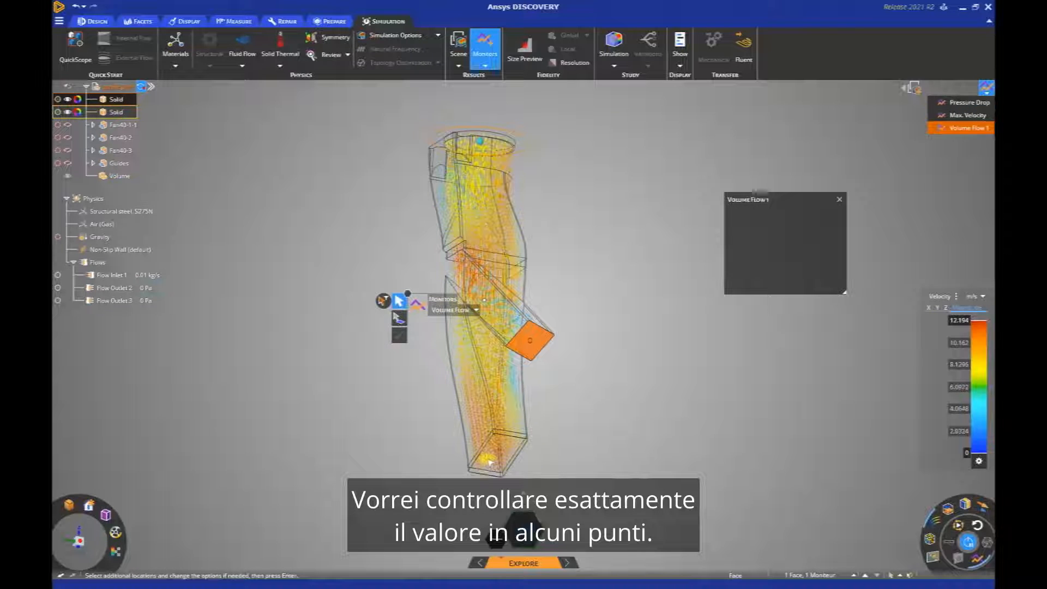
{"action": "left_click", "coordinate": [489, 462]}
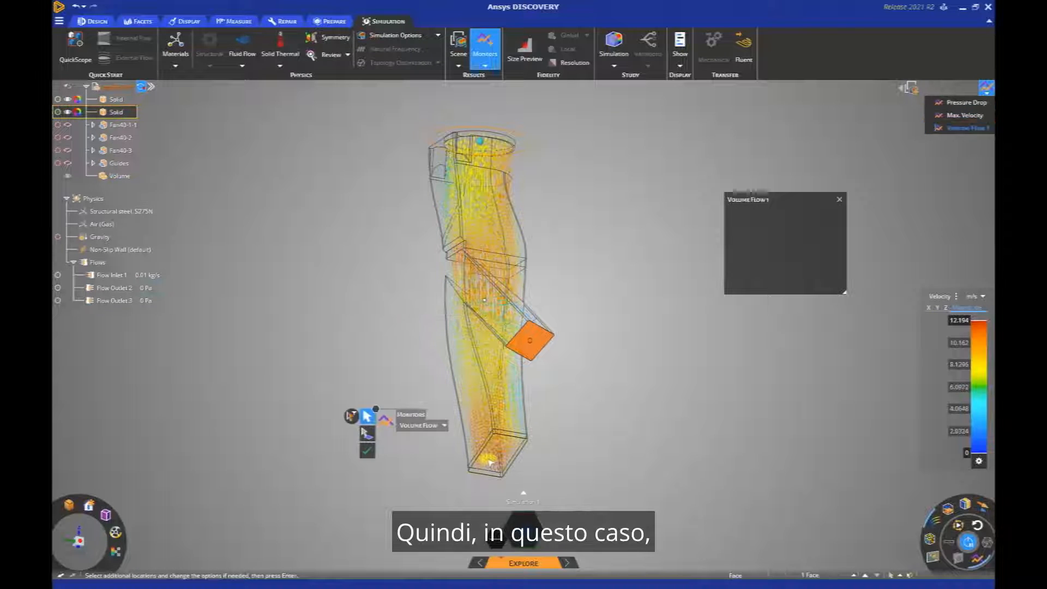
{"action": "left_click", "coordinate": [366, 451]}
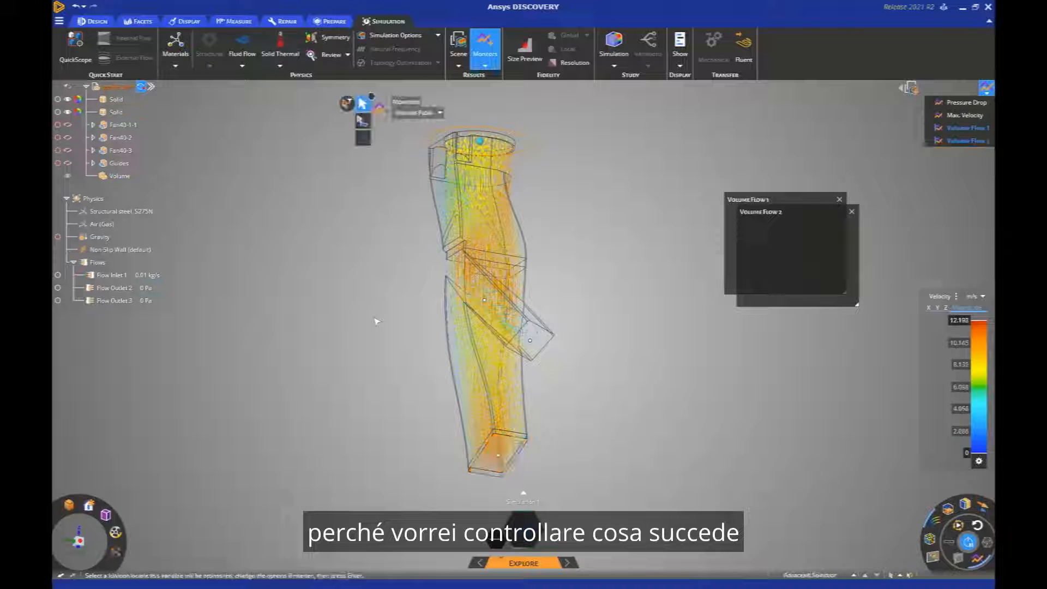
Increase the flow particle size and change the velocity display to a dense field filling the duct.
{"action": "left_click", "coordinate": [948, 543]}
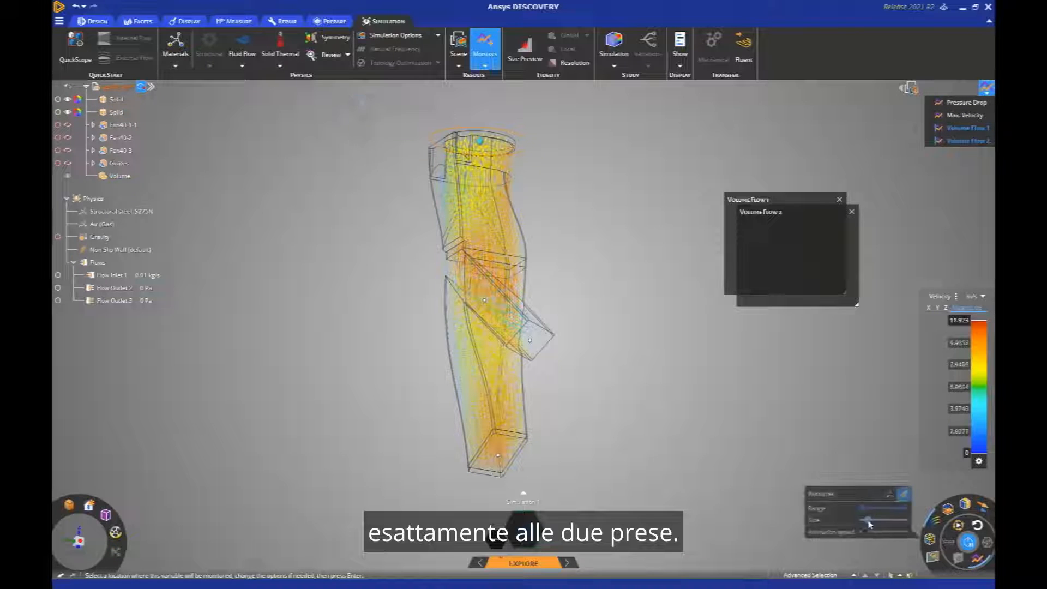
{"action": "left_click_drag", "start_coordinate": [875, 523], "coordinate": [886, 524]}
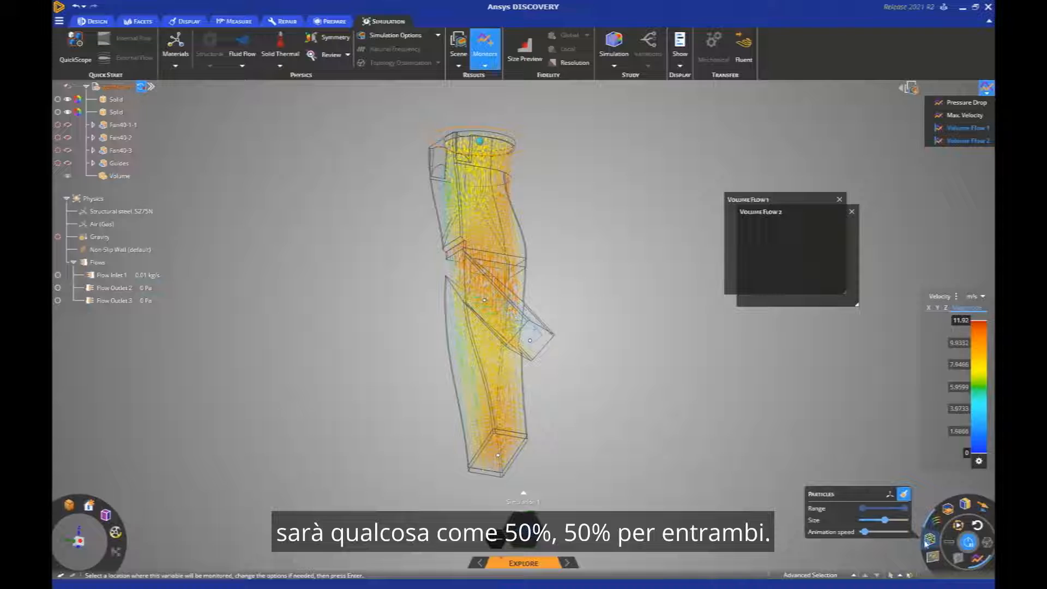
{"action": "left_click", "coordinate": [936, 523]}
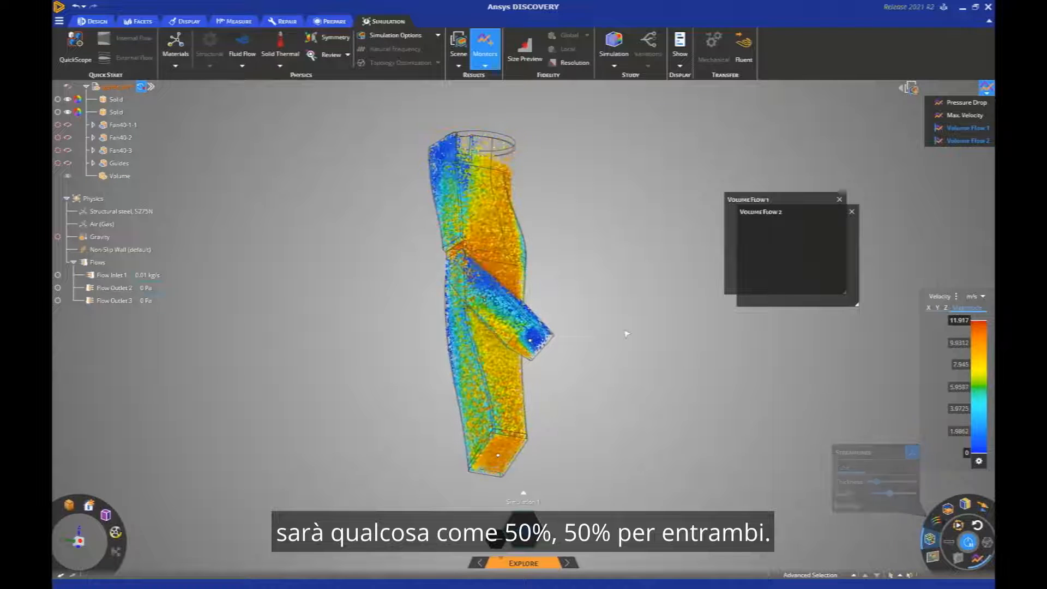
Close both Volume Flow charts and leave the monitor tool.
{"action": "left_click", "coordinate": [851, 211]}
{"action": "left_click", "coordinate": [839, 199]}
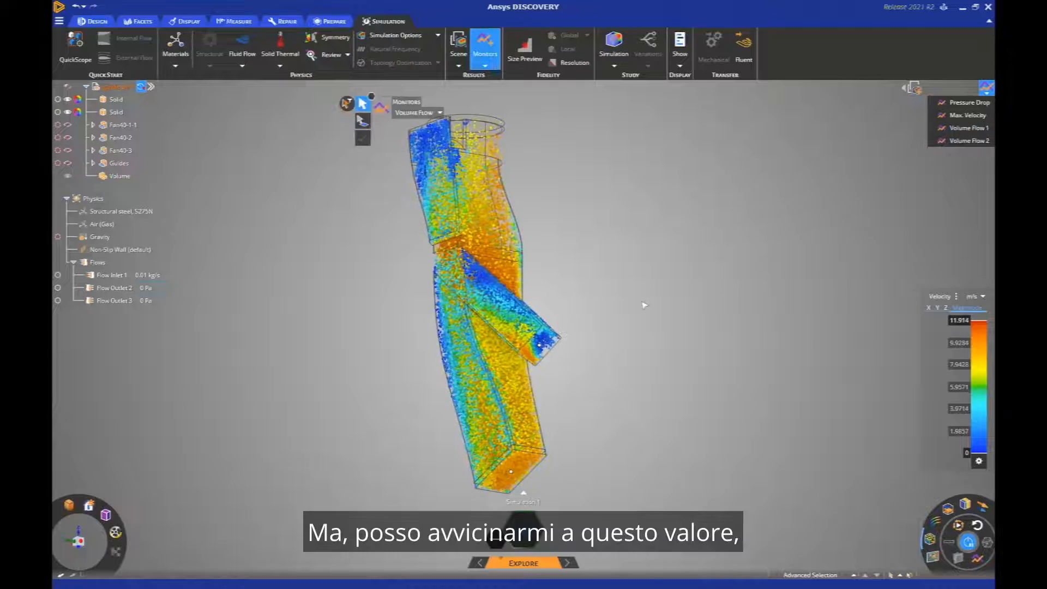
{"action": "key", "text": "Escape"}
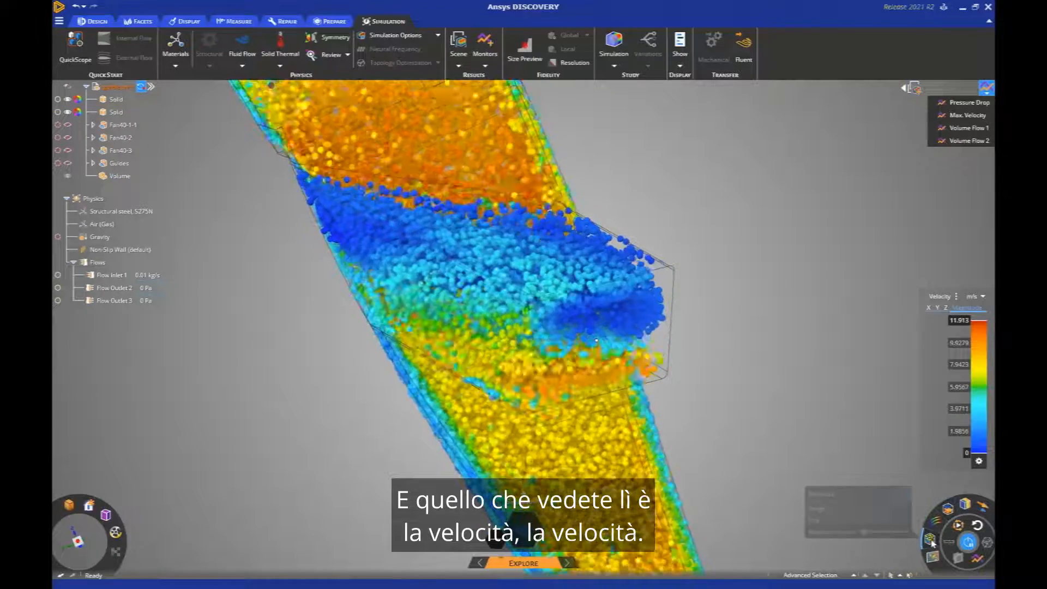
Display velocity contours on all faces of the duct with the surface display priority set to Outer.
{"action": "left_click", "coordinate": [943, 525]}
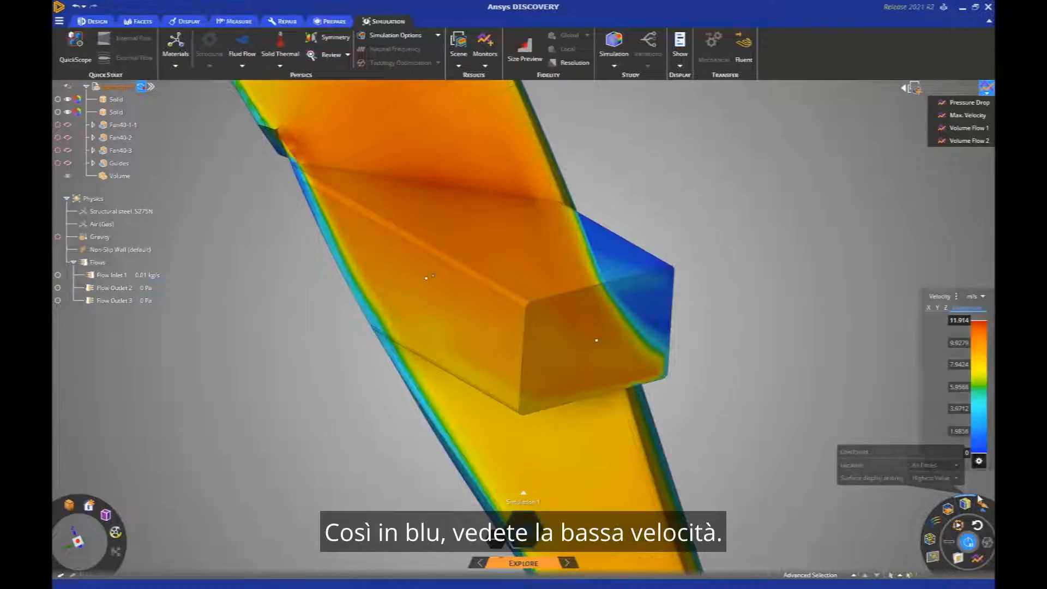
{"action": "left_click", "coordinate": [956, 478]}
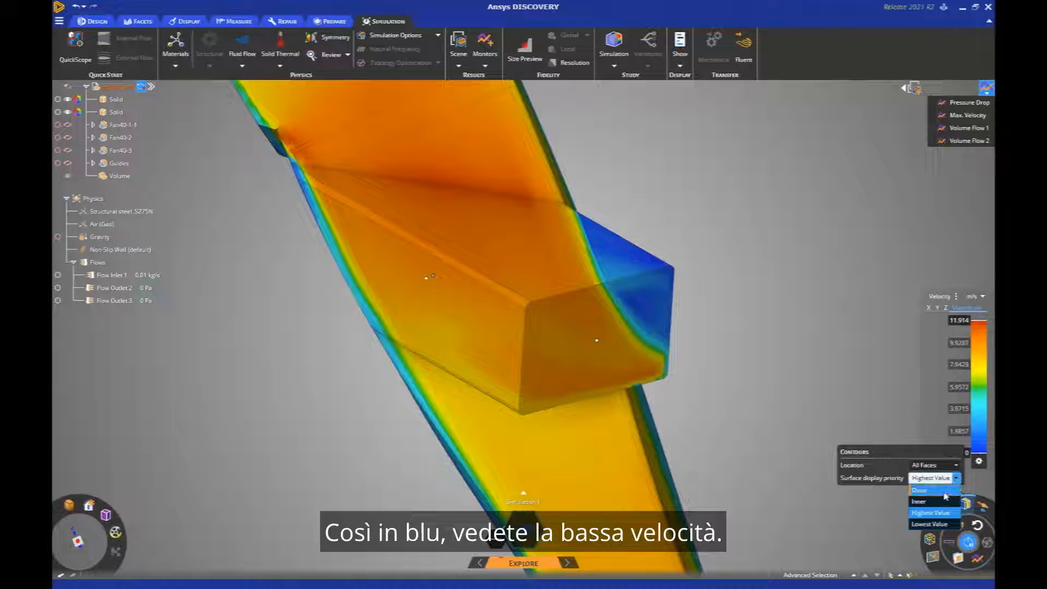
{"action": "left_click", "coordinate": [946, 491]}
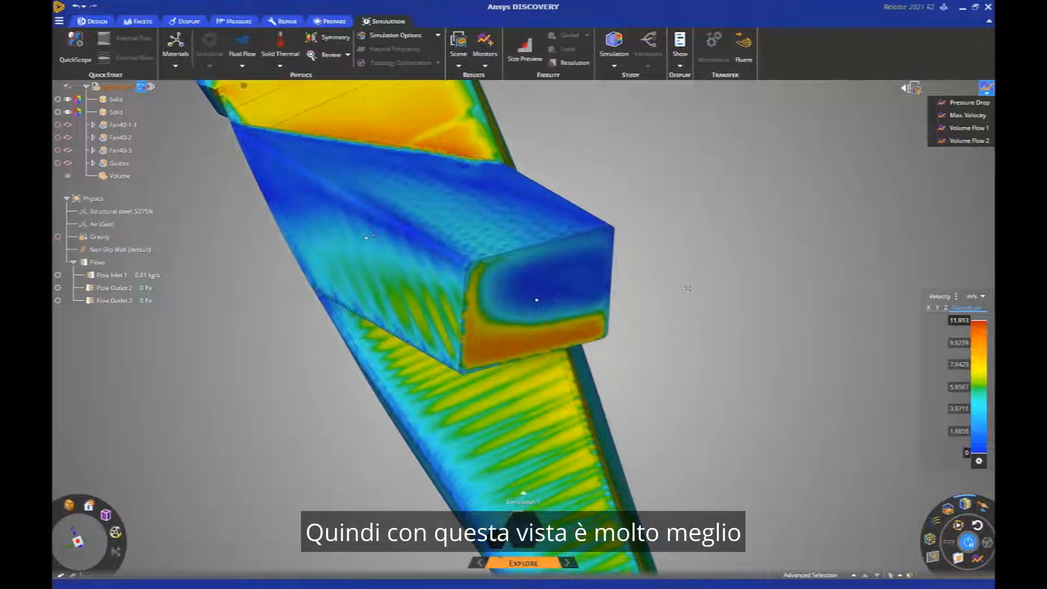
{"action": "middle_click_drag", "start_coordinate": [687, 288], "coordinate": [682, 229]}
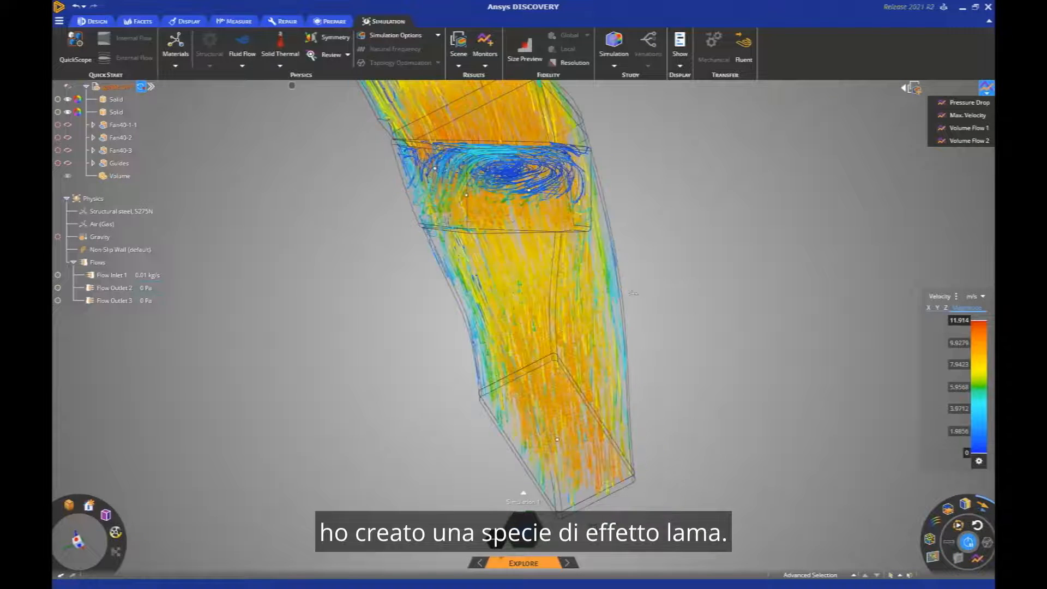
Examine the velocity streamlines from several sides, comparing the flow in the side branch with that in the main duct.
{"action": "middle_click_drag", "start_coordinate": [717, 300], "coordinate": [552, 264]}
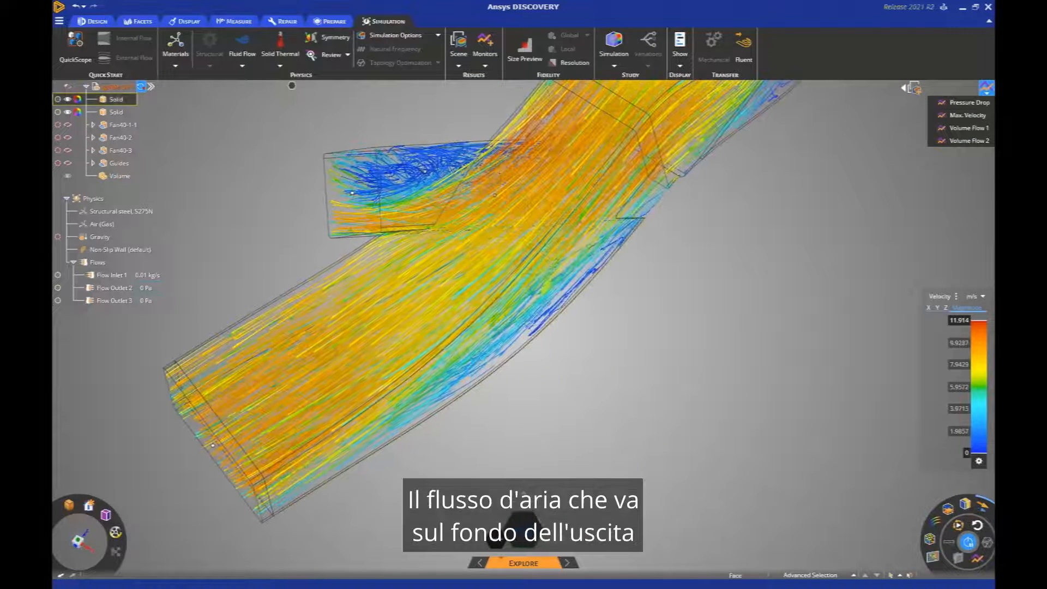
{"action": "scroll", "coordinate": [656, 325], "scroll_direction": "down", "scroll_amount": 5}
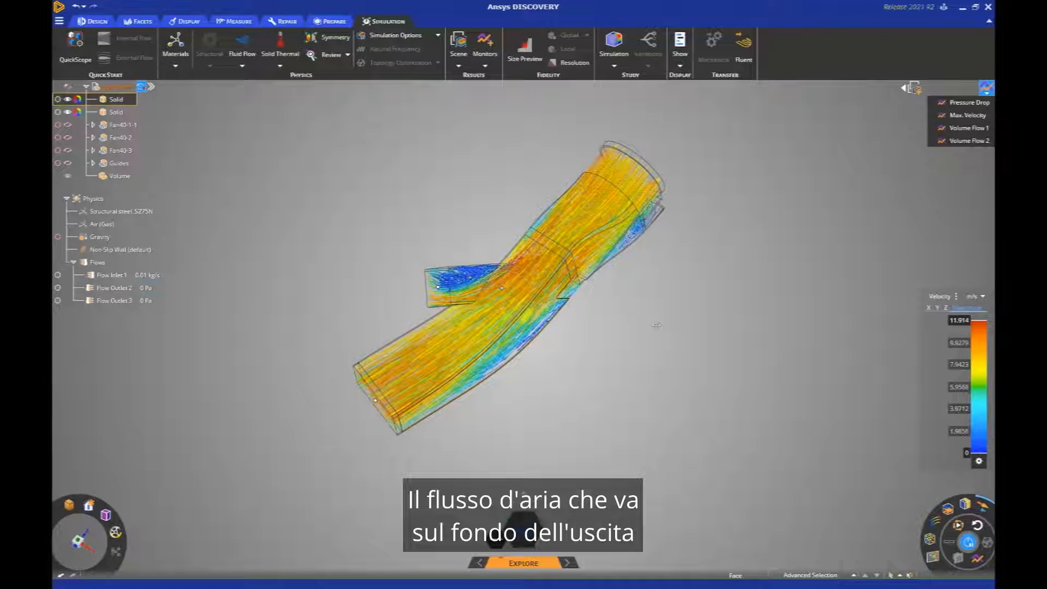
{"action": "scroll", "coordinate": [656, 326], "scroll_direction": "up", "scroll_amount": 5}
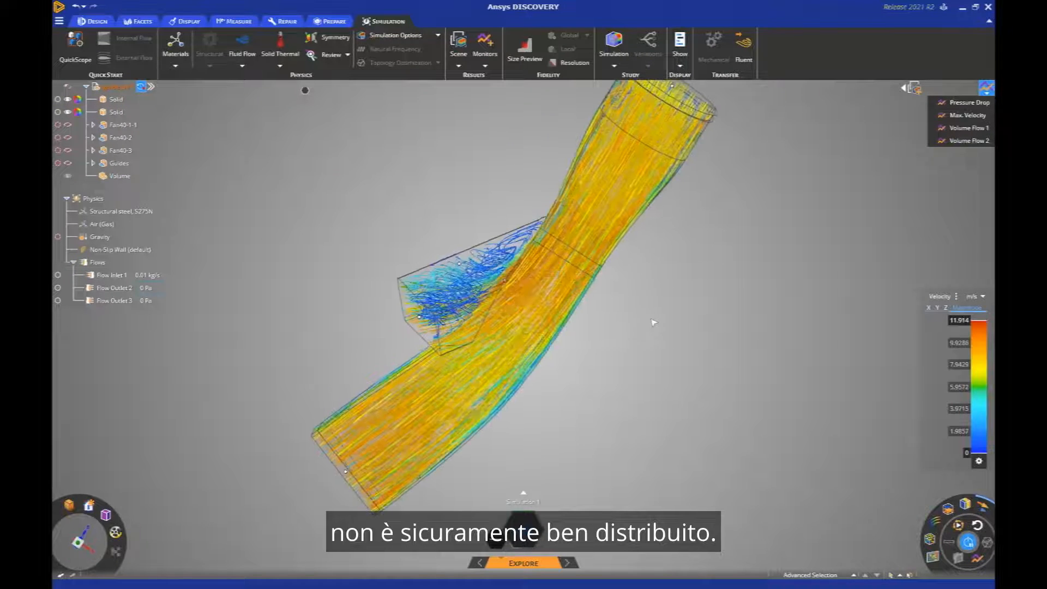
{"action": "middle_click_drag", "start_coordinate": [654, 322], "coordinate": [696, 276]}
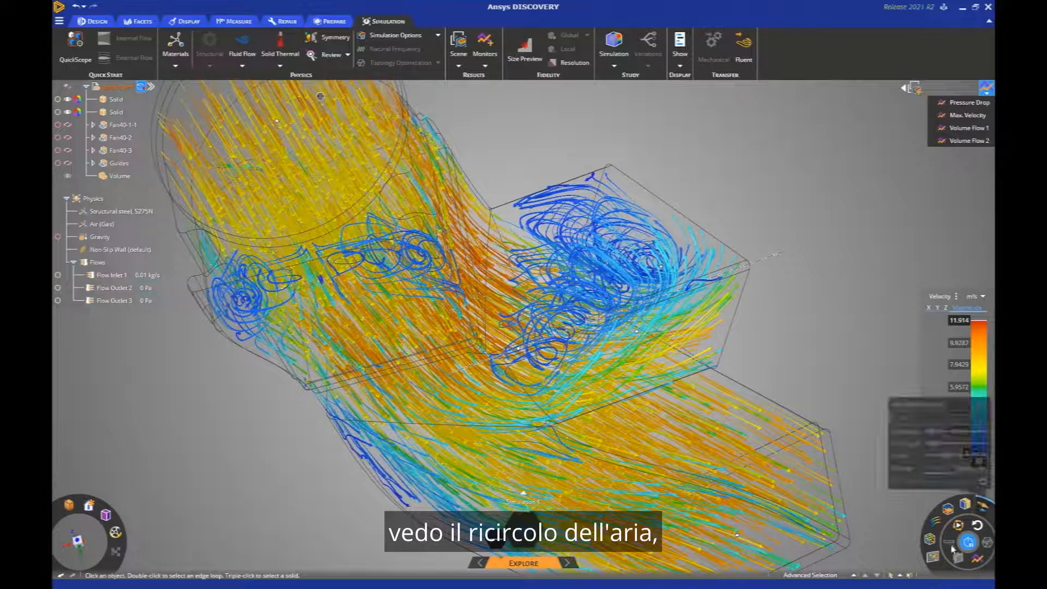
Display the velocity on a section plane cutting lengthwise through the duct and side branch, viewed square-on.
{"action": "left_click", "coordinate": [934, 560]}
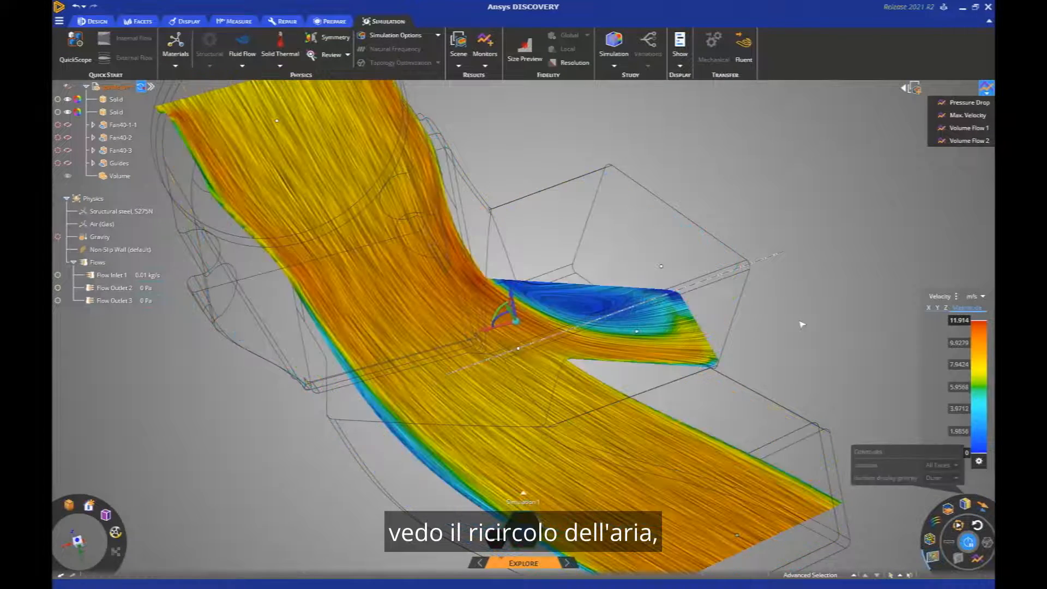
{"action": "middle_click_drag", "start_coordinate": [801, 324], "coordinate": [668, 240]}
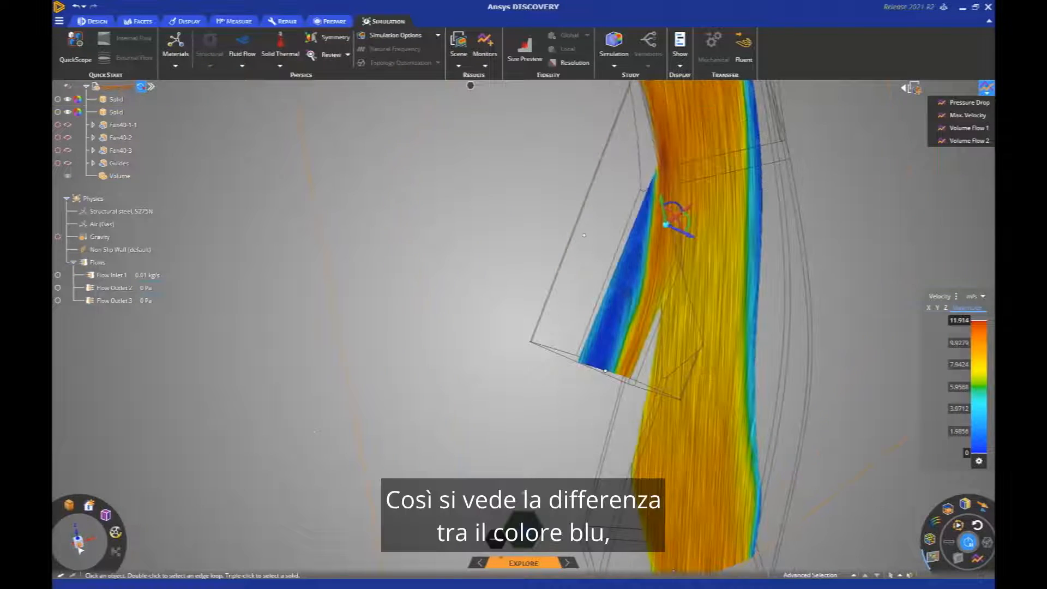
{"action": "left_click", "coordinate": [79, 542]}
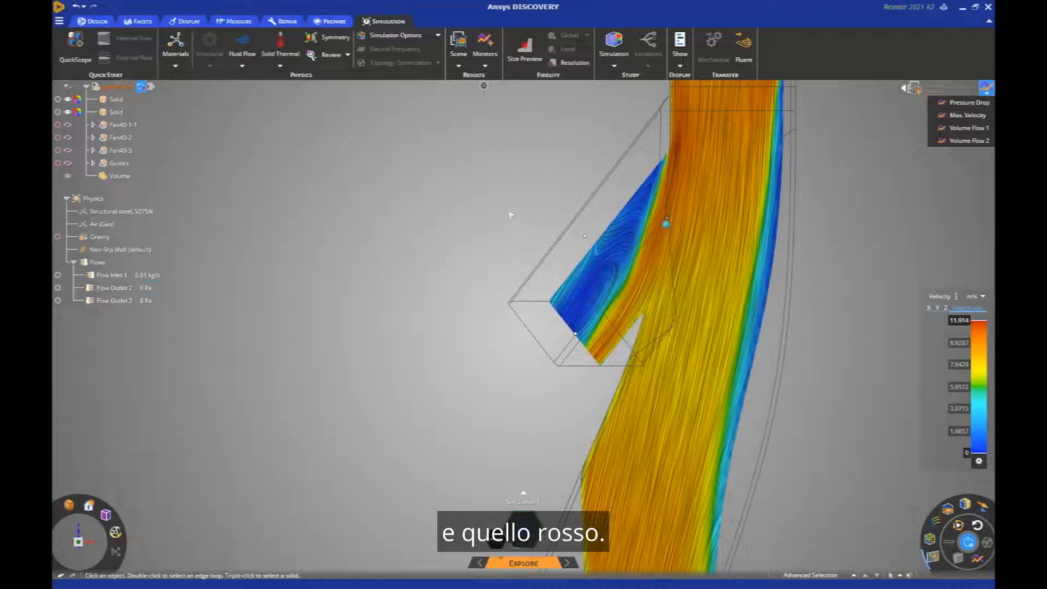
{"action": "middle_click_drag", "start_coordinate": [511, 215], "coordinate": [362, 218], "text": "shift"}
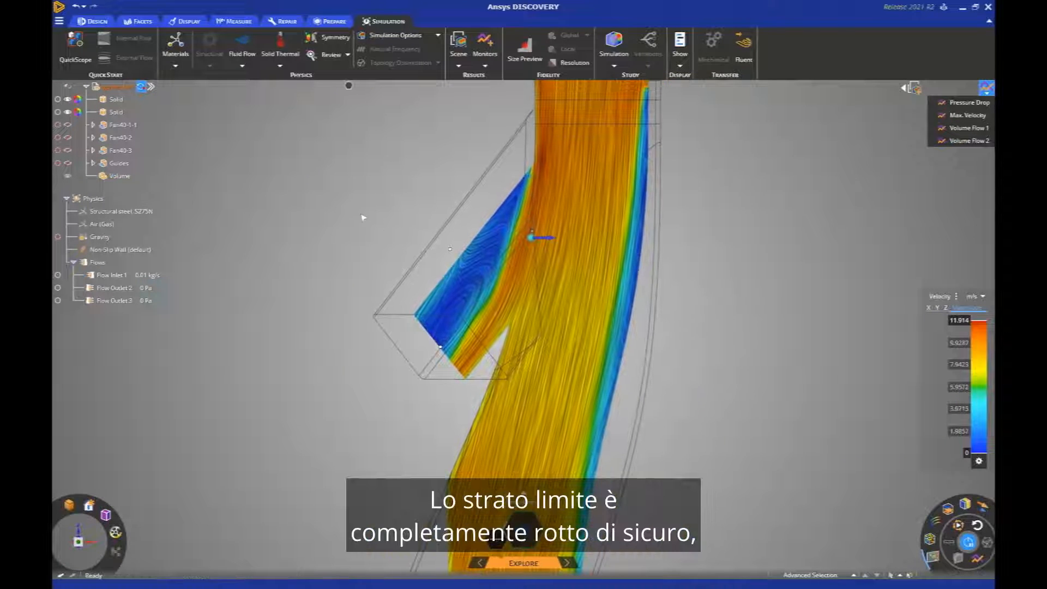
Shift the velocity section plane sideways through the duct and inspect the flow where the side branch splits off.
{"action": "middle_click_drag", "start_coordinate": [532, 232], "coordinate": [540, 242]}
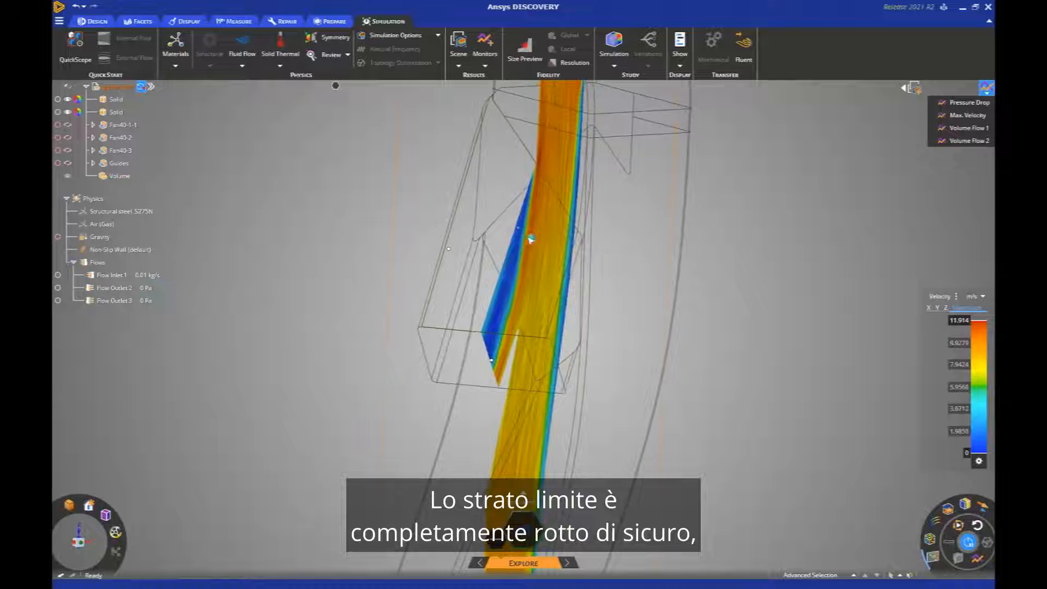
{"action": "left_click_drag", "start_coordinate": [536, 241], "coordinate": [561, 241]}
{"action": "key", "text": "v"}
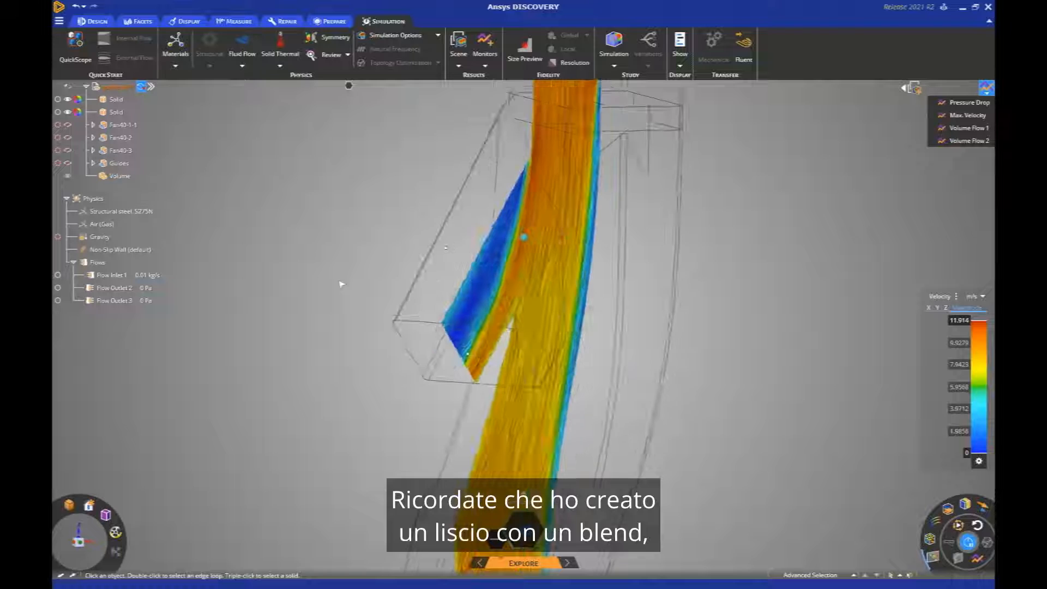
{"action": "middle_click_drag", "start_coordinate": [329, 252], "coordinate": [293, 293], "text": "ctrl"}
{"action": "scroll", "coordinate": [308, 273], "scroll_direction": "down", "scroll_amount": 2}
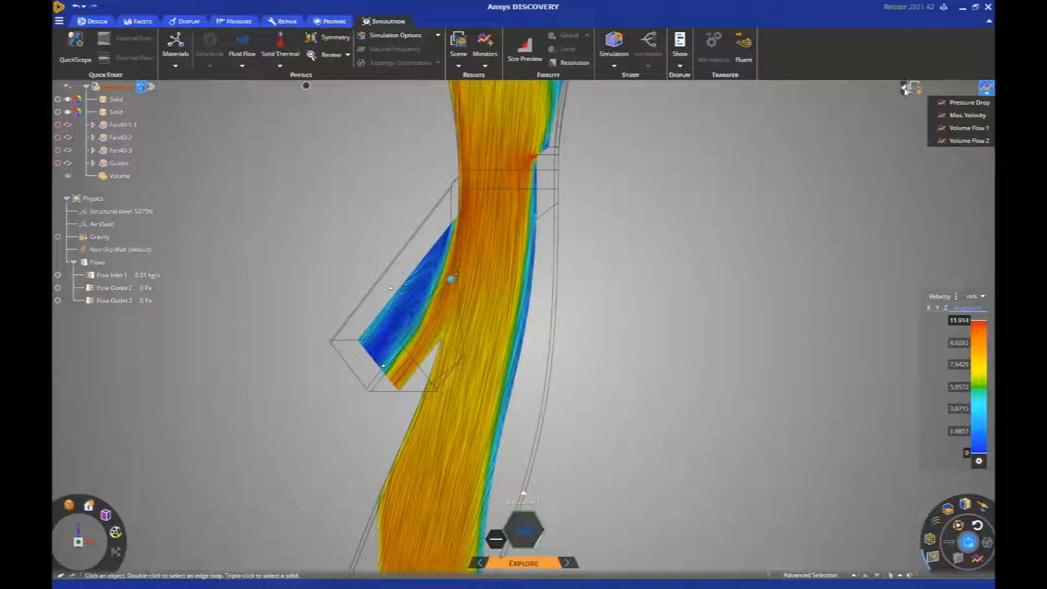
Expand the saved scenes and monitor values, and compare the volume flow at the two outlets.
{"action": "left_click", "coordinate": [857, 90]}
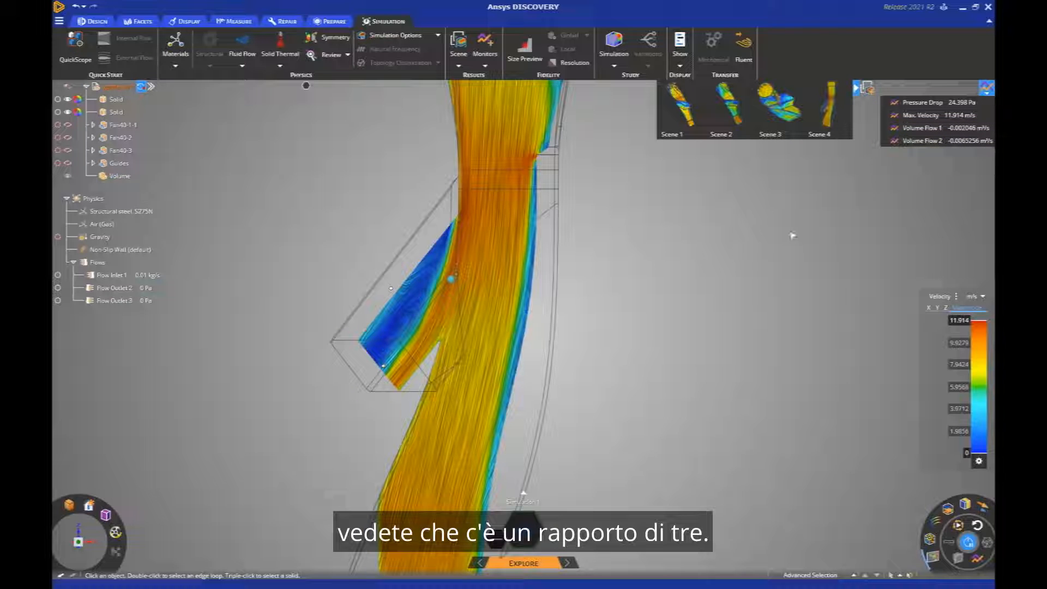
{"action": "scroll", "coordinate": [789, 236], "scroll_direction": "down", "scroll_amount": 3}
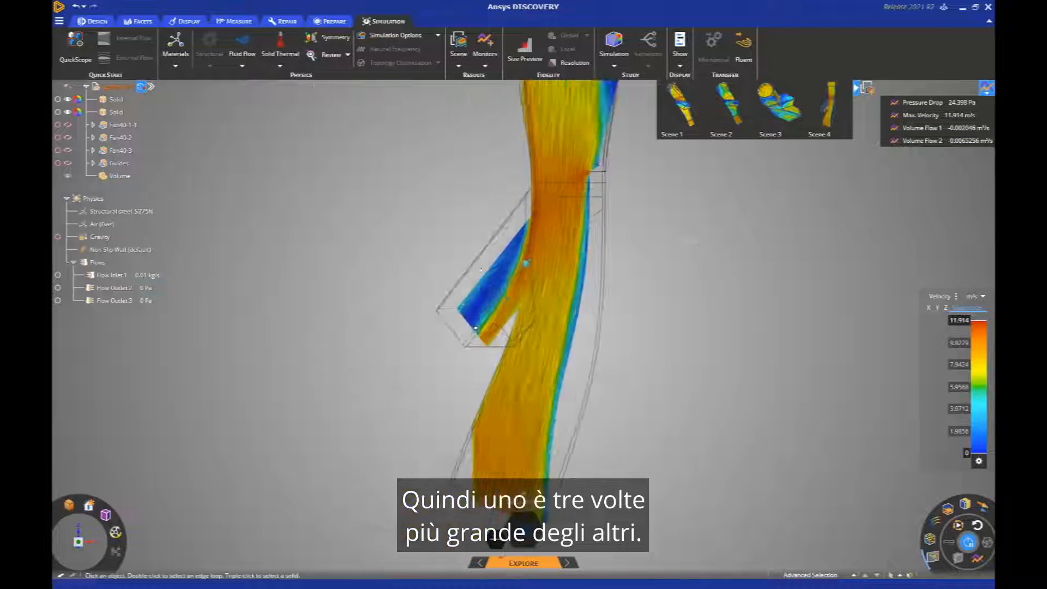
{"action": "middle_click_drag", "start_coordinate": [665, 269], "coordinate": [608, 314], "text": "shift"}
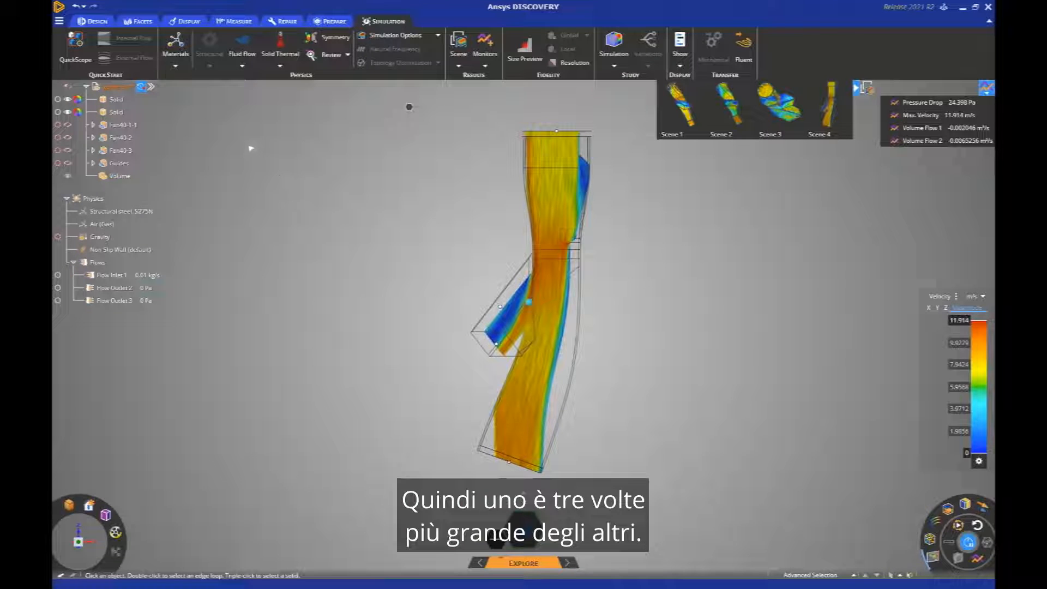
Open the history tracking and move the model back to the Start block.
{"action": "left_click", "coordinate": [152, 88]}
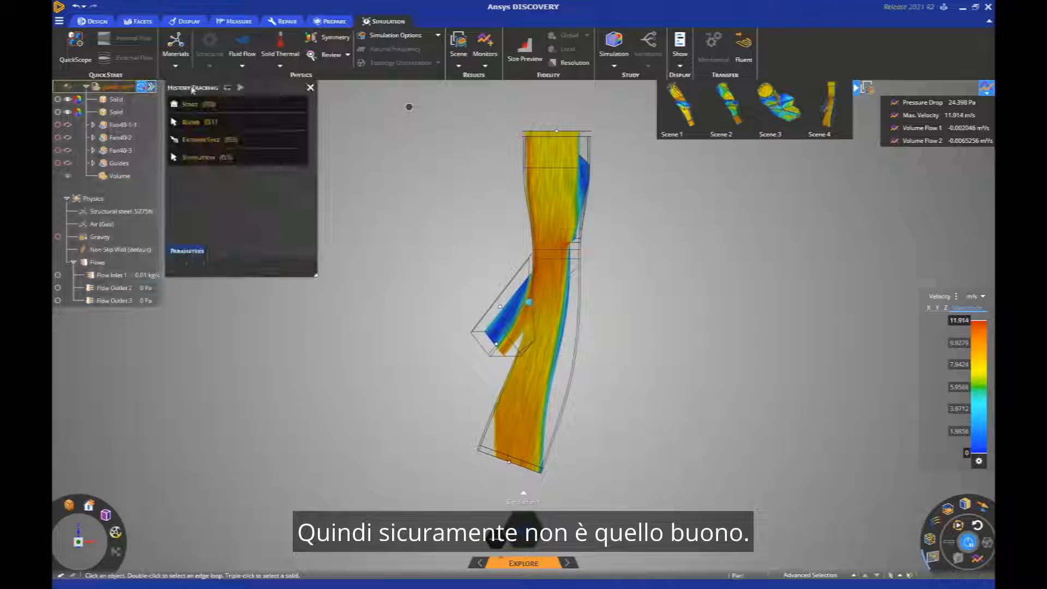
{"action": "right_click", "coordinate": [226, 110]}
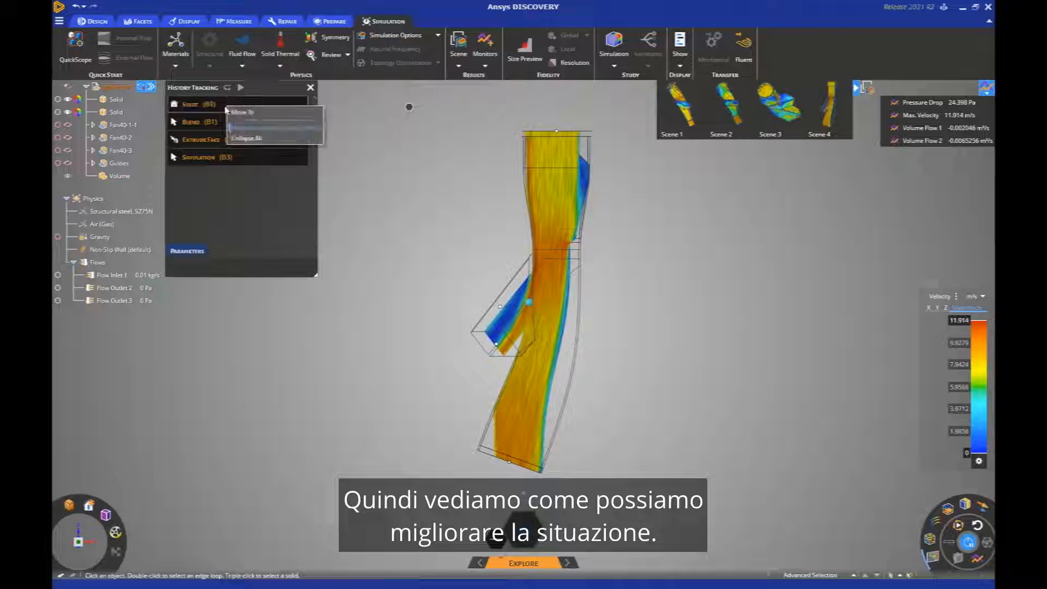
{"action": "left_click", "coordinate": [246, 115]}
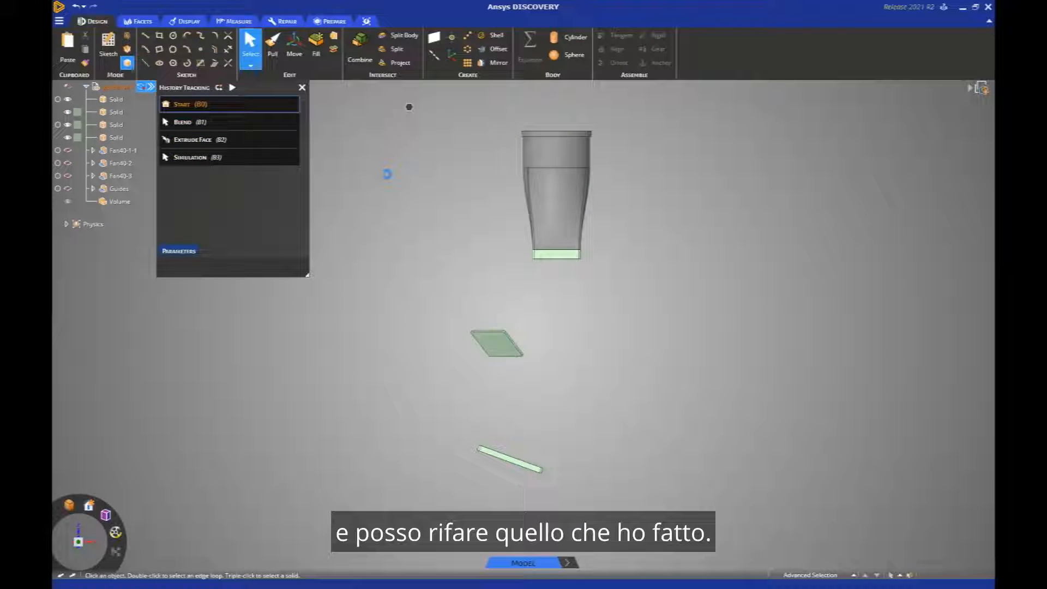
Blend the lower face of the upper duct section to the side outlet plate's face as a curved solid without merging.
{"action": "middle_click_drag", "start_coordinate": [470, 289], "coordinate": [546, 248]}
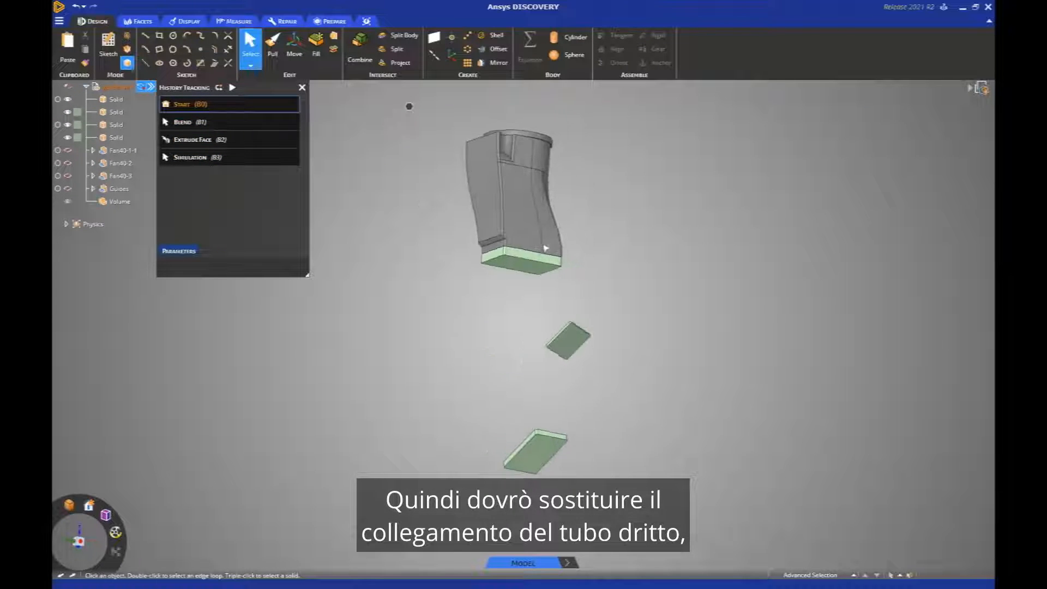
{"action": "middle_click_drag", "start_coordinate": [487, 273], "coordinate": [511, 250]}
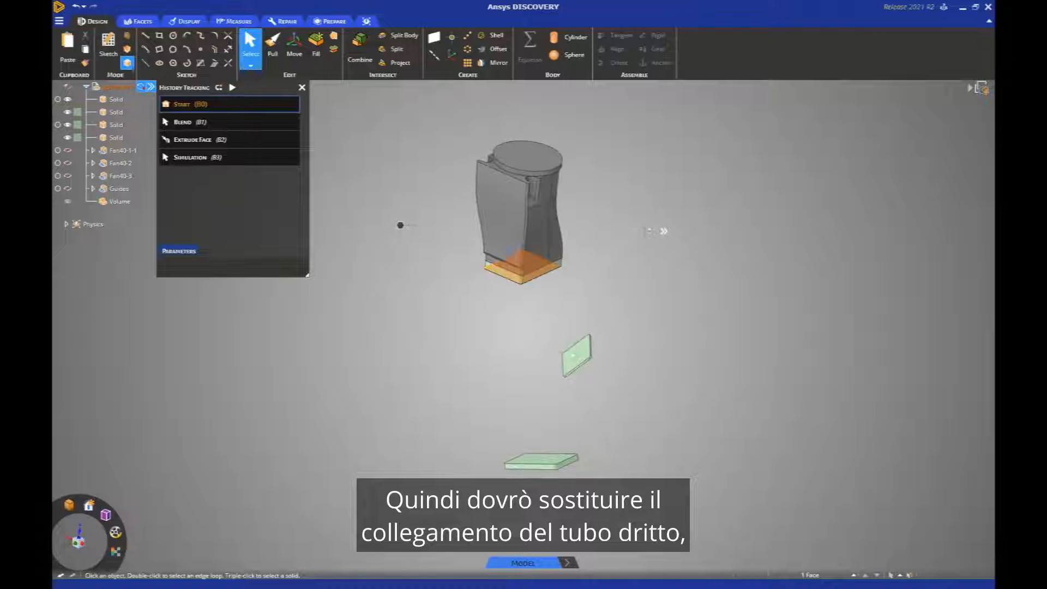
{"action": "scroll", "coordinate": [580, 360], "scroll_direction": "up", "scroll_amount": 4}
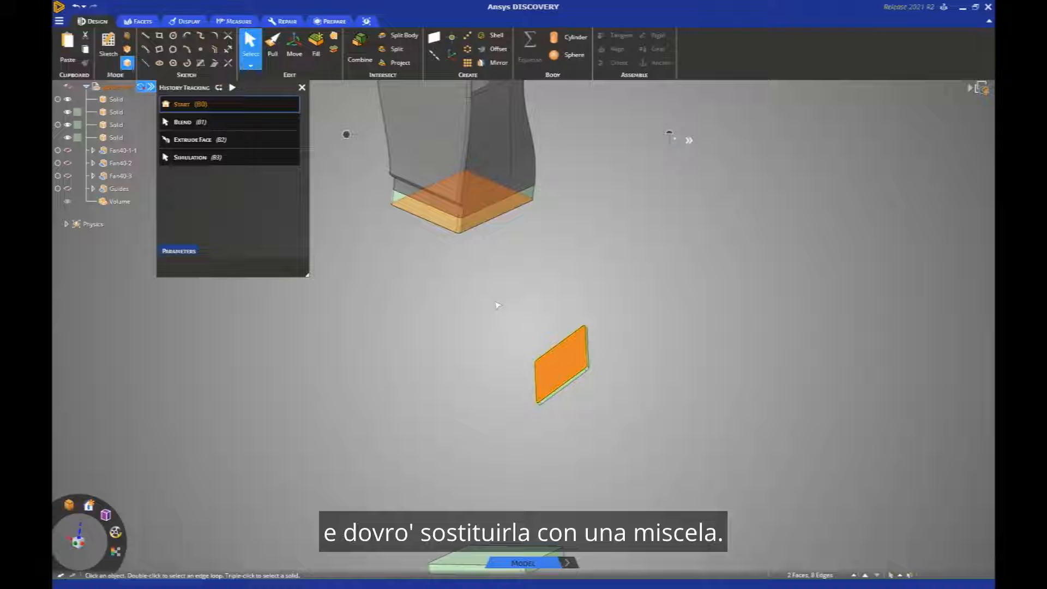
{"action": "key", "text": "b"}
{"action": "middle_click_drag", "start_coordinate": [436, 356], "coordinate": [621, 238]}
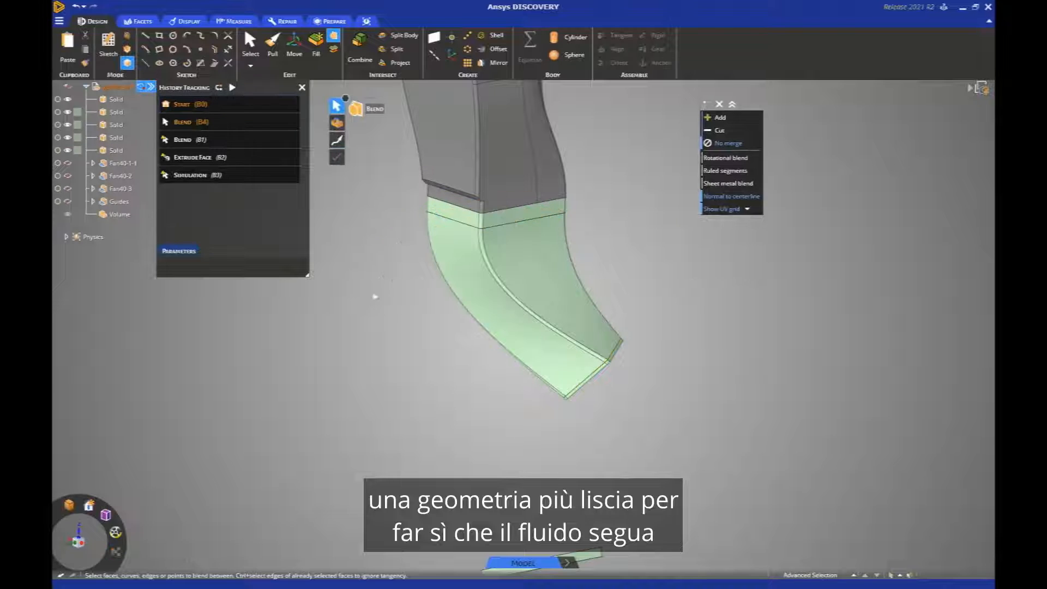
Suppress the ExtrudeFace block in the history and replay the original blend for the main duct.
{"action": "right_click", "coordinate": [201, 158]}
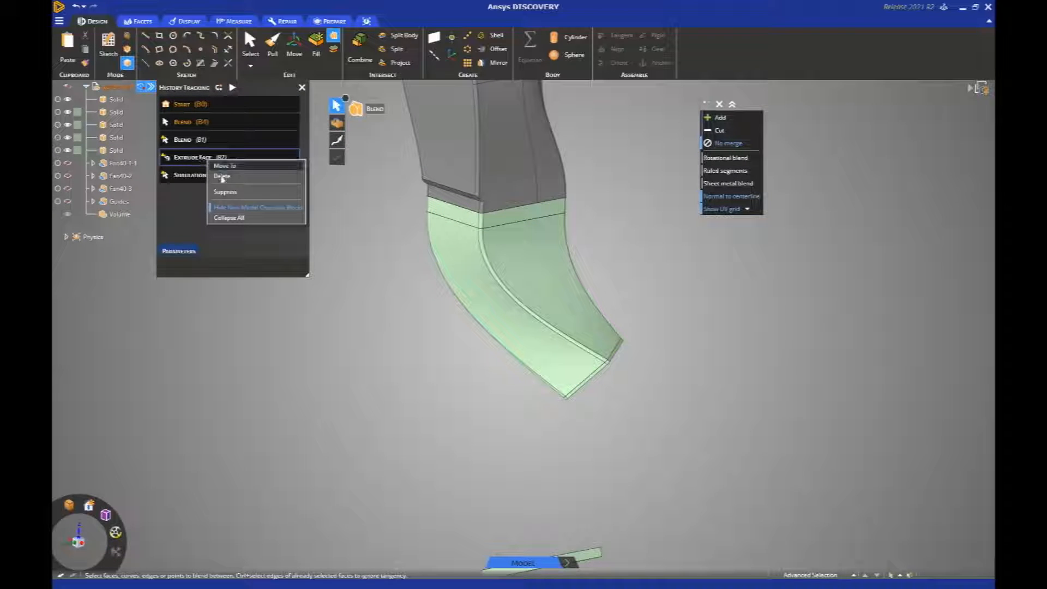
{"action": "left_click", "coordinate": [229, 195]}
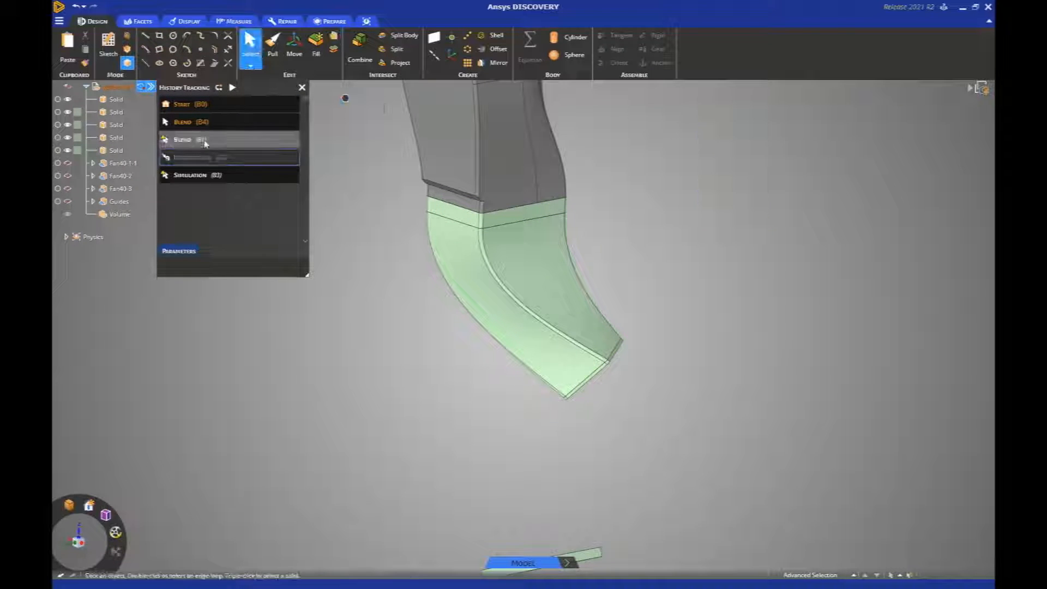
{"action": "left_click", "coordinate": [220, 88]}
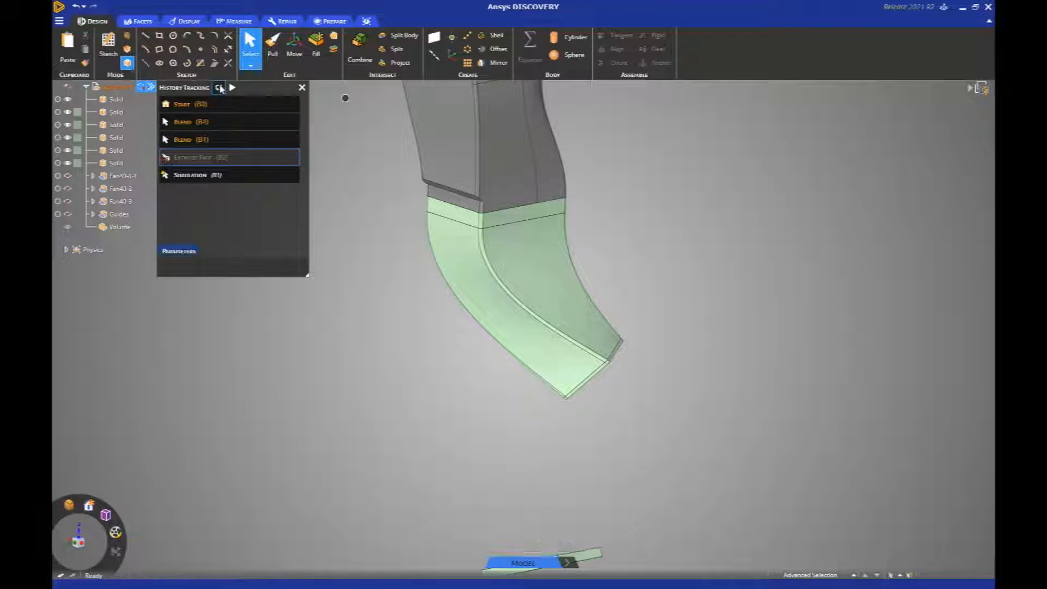
Set the main duct blend's Extrude Type to Add, replay the history and close the history tracking.
{"action": "left_click", "coordinate": [210, 139]}
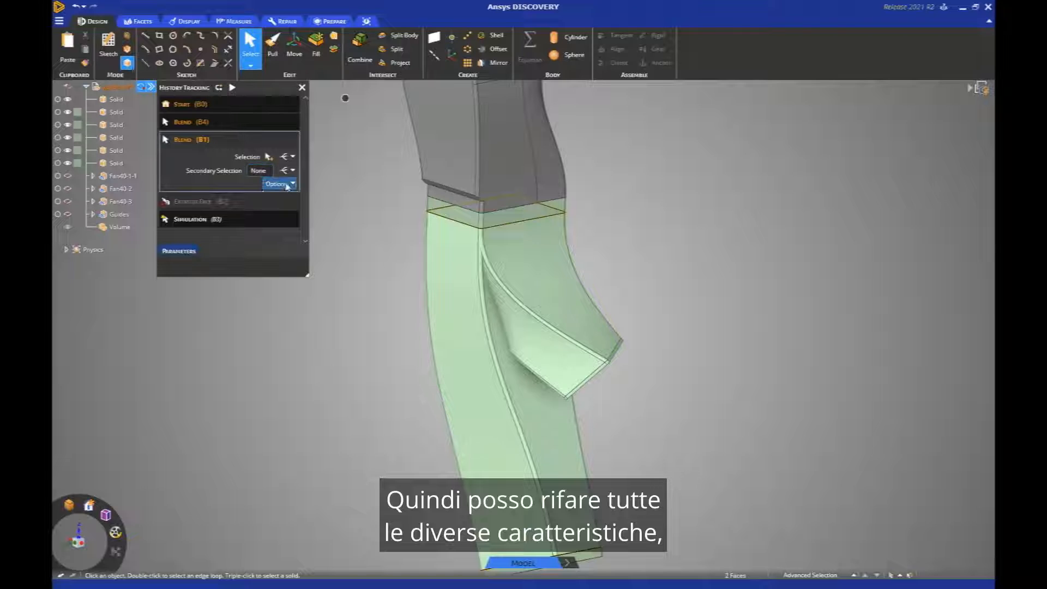
{"action": "left_click", "coordinate": [287, 185]}
{"action": "left_click", "coordinate": [402, 296]}
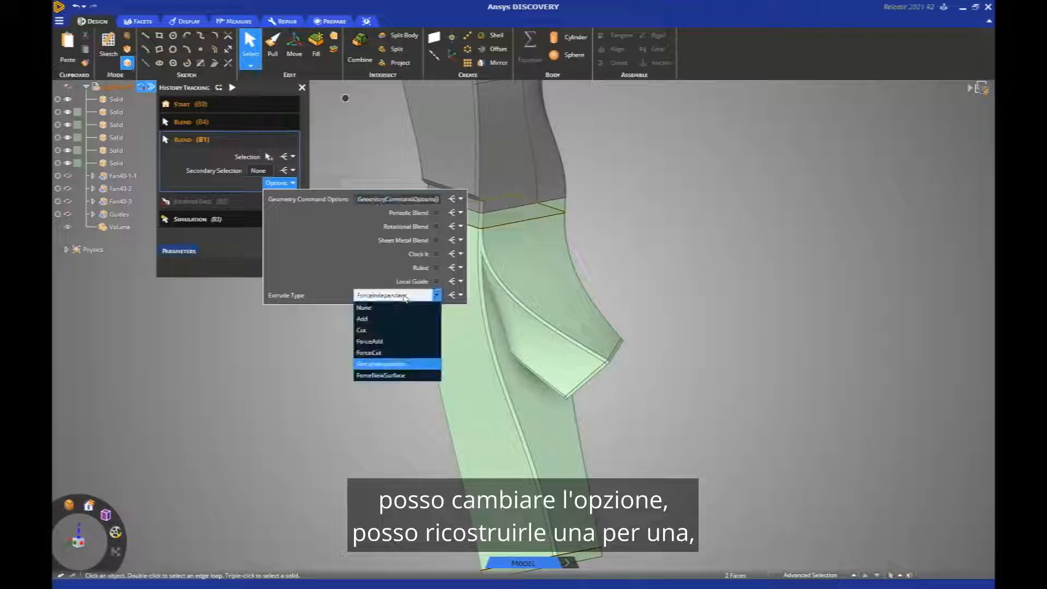
{"action": "left_click", "coordinate": [381, 319]}
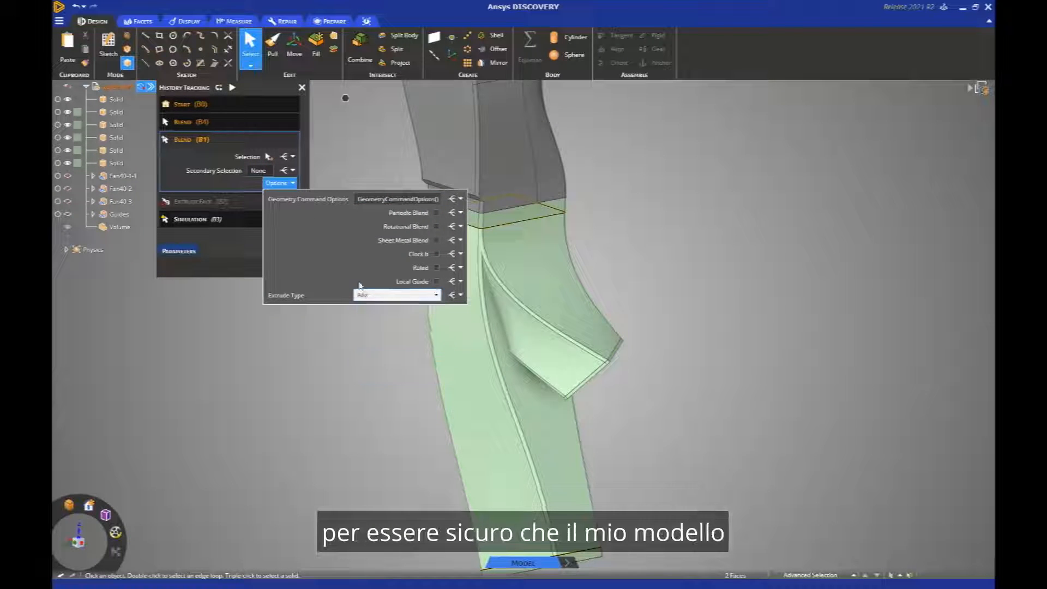
{"action": "left_click", "coordinate": [218, 88]}
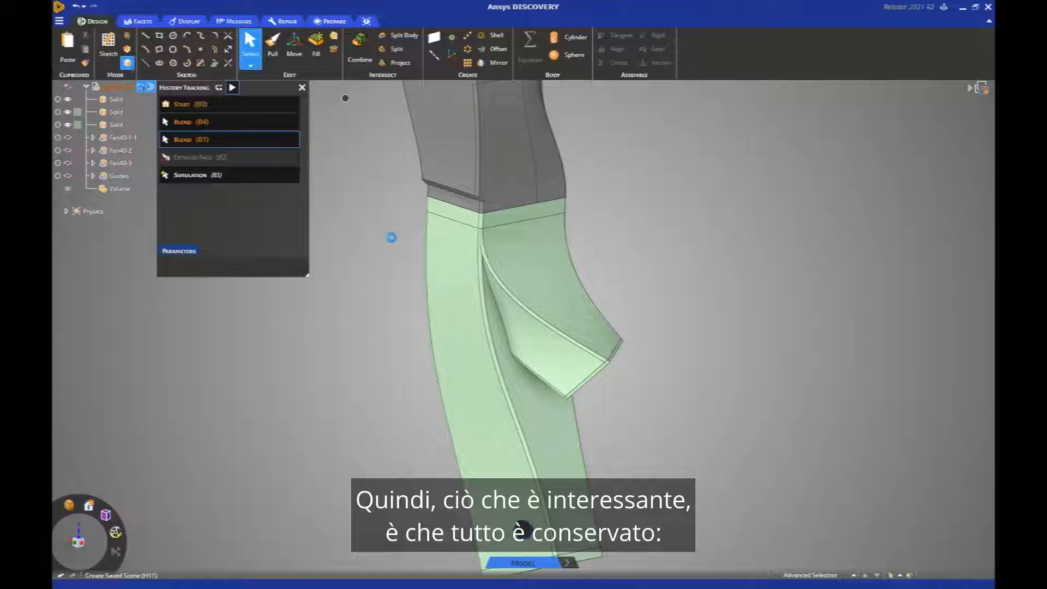
{"action": "left_click", "coordinate": [154, 89]}
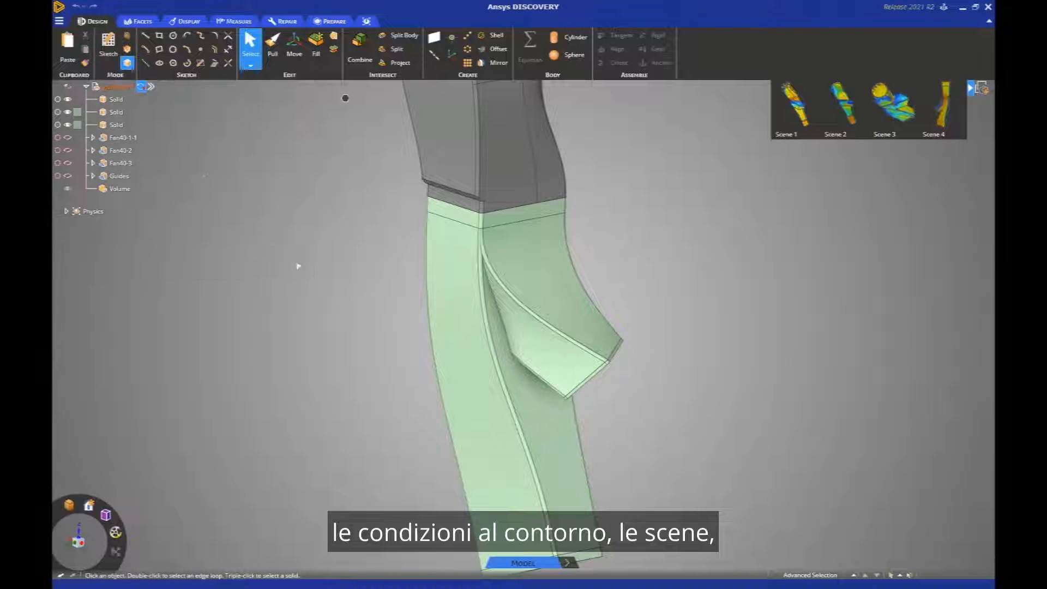
Switch to the Explore stage and simulate the airflow through the modified duct.
{"action": "left_click", "coordinate": [581, 563]}
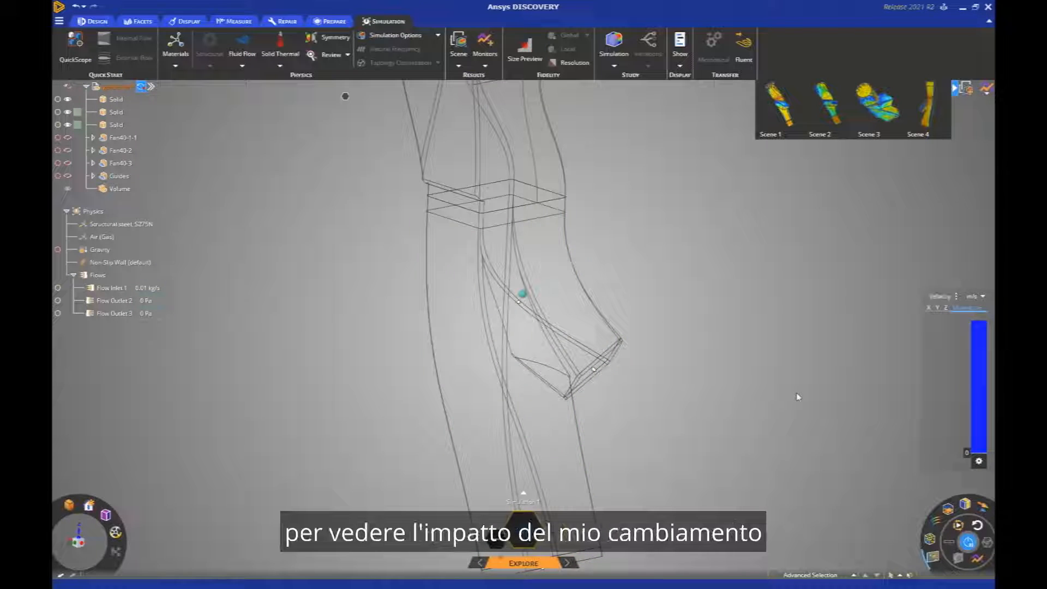
{"action": "scroll", "coordinate": [633, 283], "scroll_direction": "down", "scroll_amount": 5}
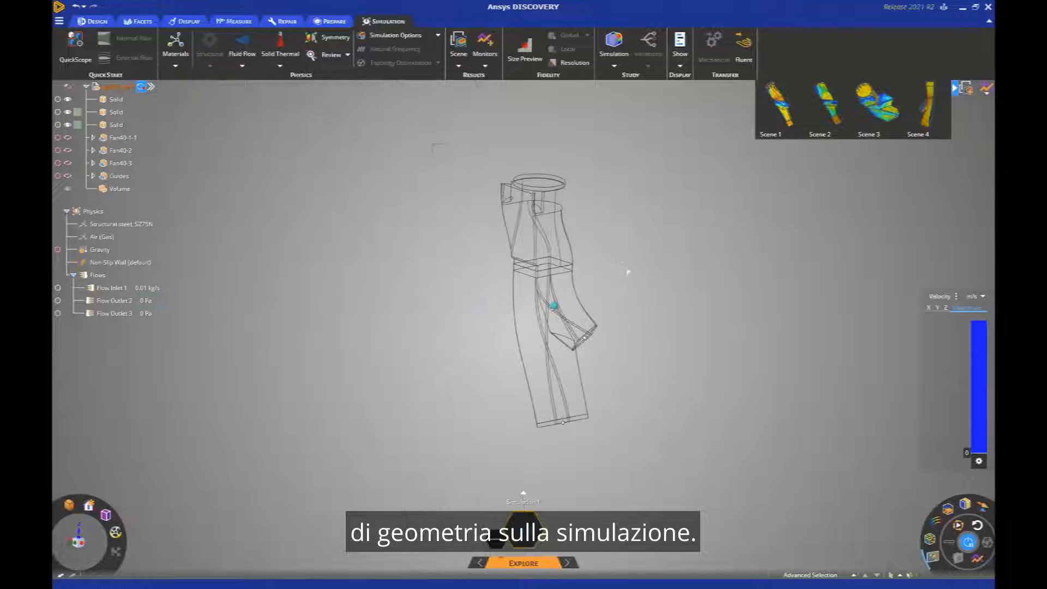
{"action": "left_click", "coordinate": [112, 301]}
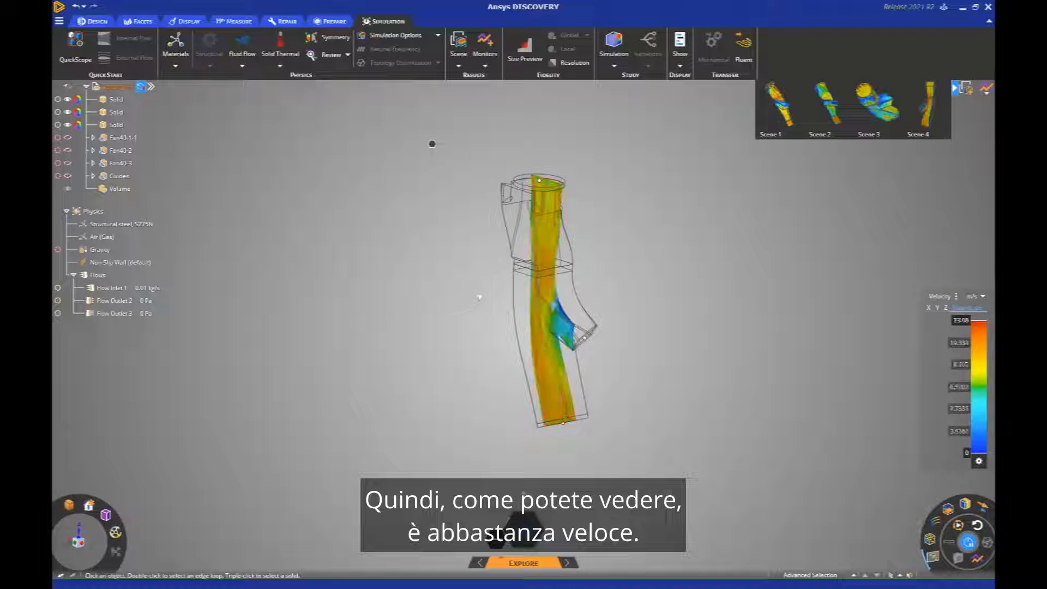
Review the modified duct's velocity results in Scene 1, Scene 2, Scene 3 and Scene 4.
{"action": "left_click", "coordinate": [791, 128]}
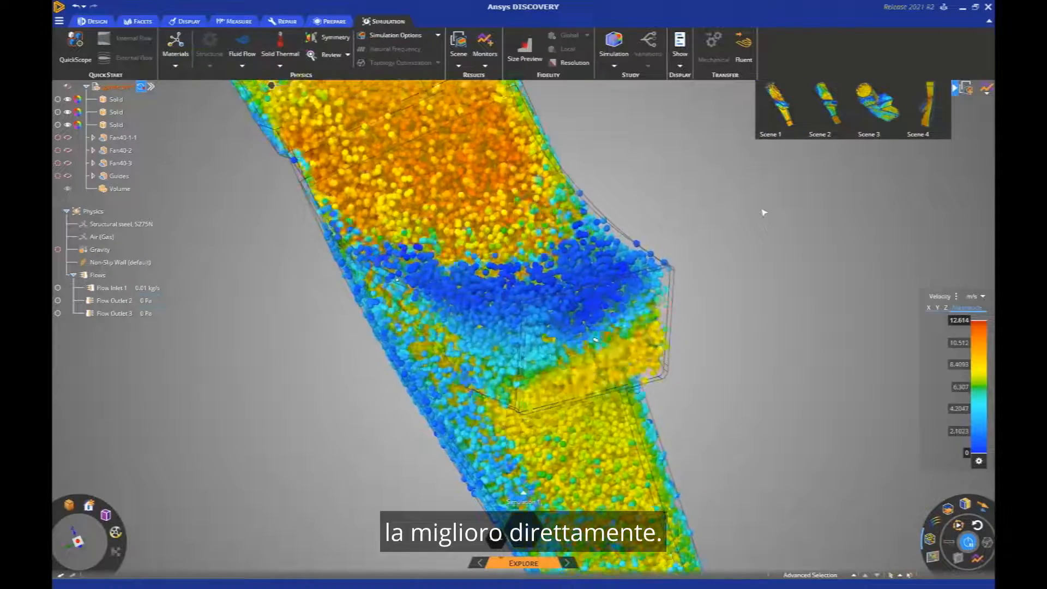
{"action": "left_click", "coordinate": [831, 113]}
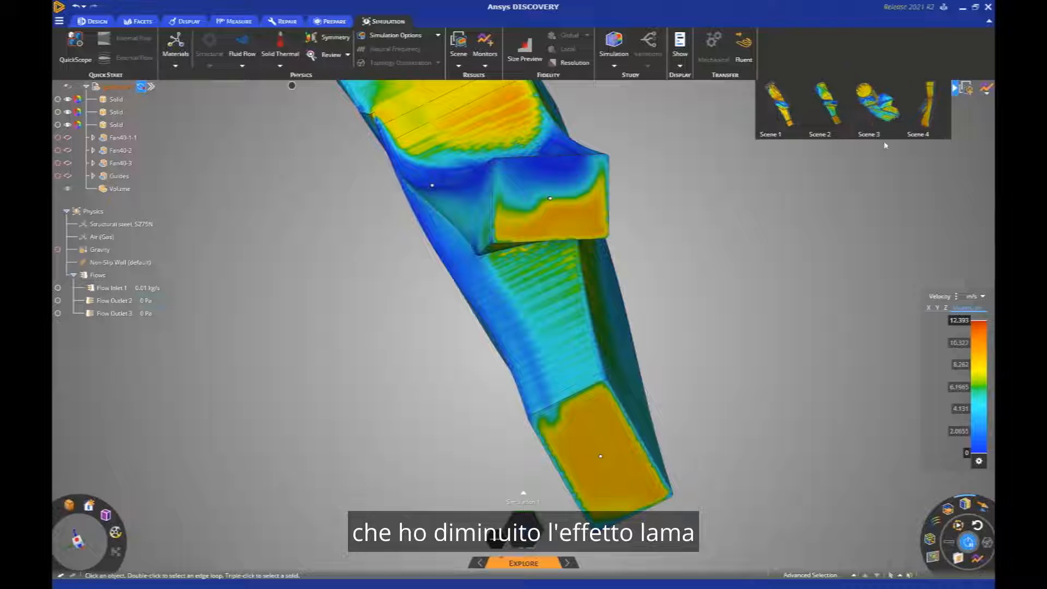
{"action": "left_click", "coordinate": [877, 108]}
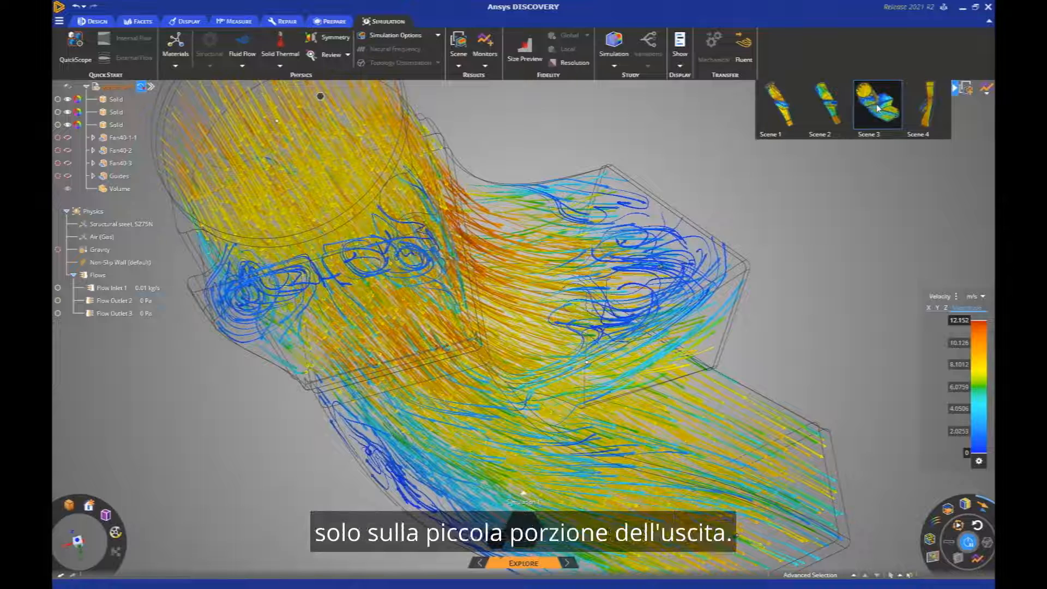
{"action": "left_click", "coordinate": [924, 105]}
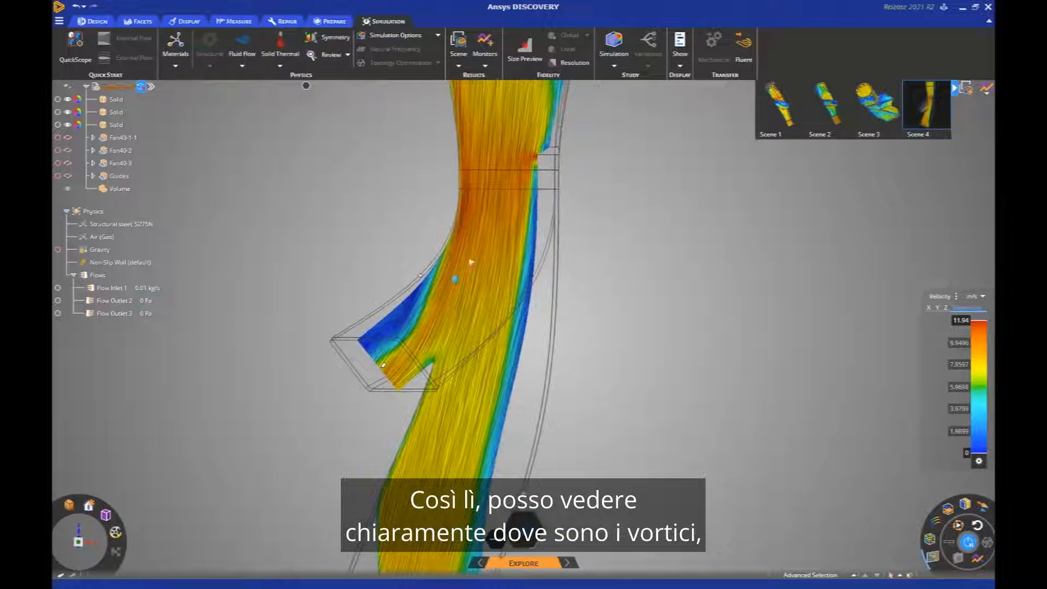
Shift the velocity section plane across the duct to examine how the flow divides at the side branch.
{"action": "left_click", "coordinate": [471, 262]}
{"action": "mouse_move", "coordinate": [451, 278]}
{"action": "middle_mouse_down"}
{"action": "mouse_move", "coordinate": [485, 276]}
{"action": "mouse_move", "coordinate": [443, 266]}
{"action": "middle_mouse_up"}
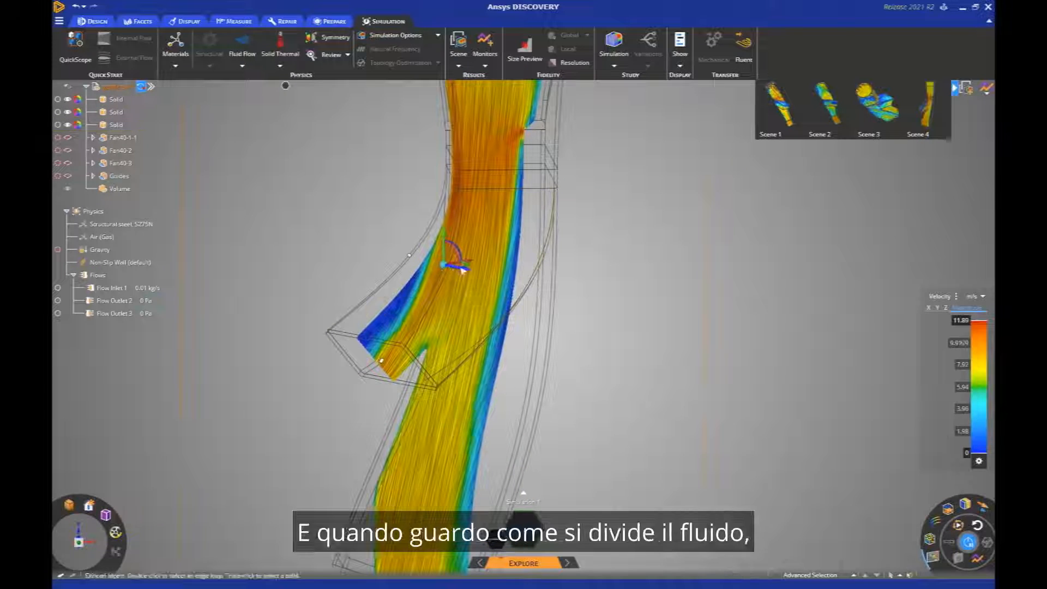
{"action": "left_click_drag", "start_coordinate": [469, 272], "coordinate": [488, 278]}
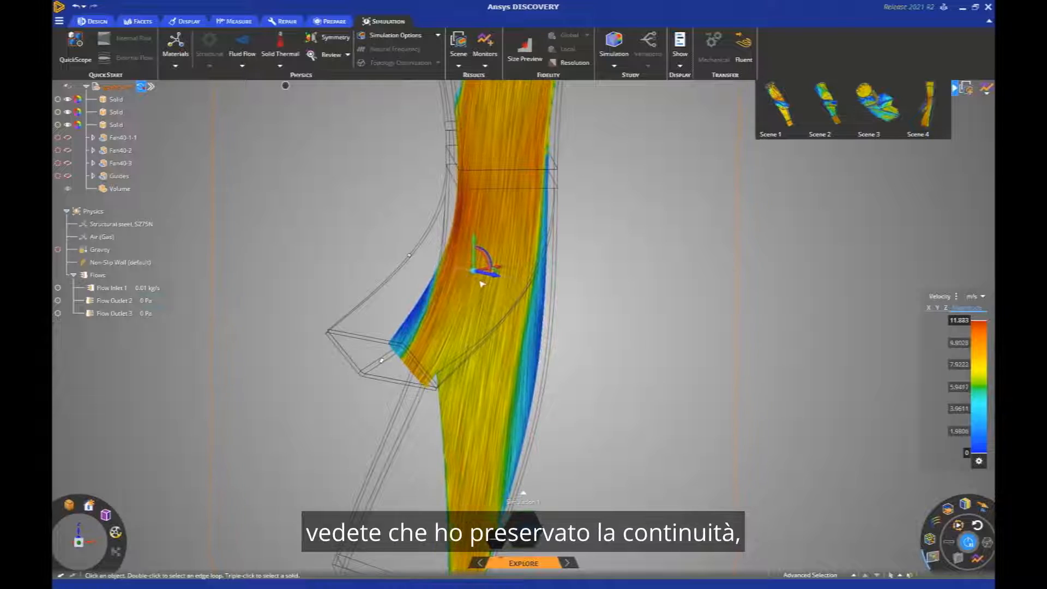
{"action": "middle_click_drag", "start_coordinate": [467, 284], "coordinate": [360, 283]}
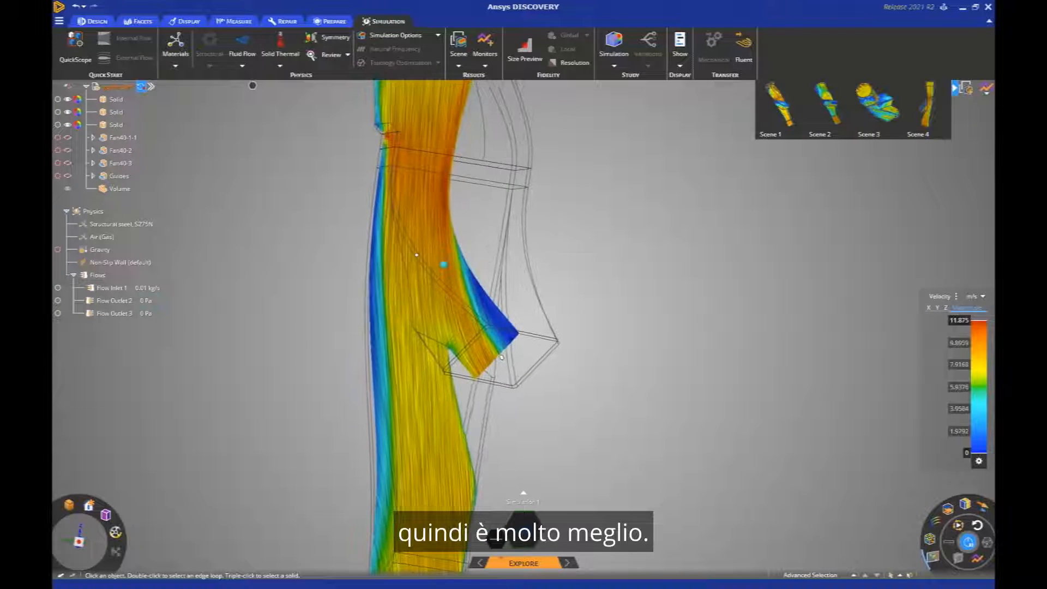
Hide the flow results to inspect the side branch's geometry, and restore Scene 1.
{"action": "middle_click_drag", "start_coordinate": [774, 338], "coordinate": [785, 372]}
{"action": "left_click", "coordinate": [930, 559]}
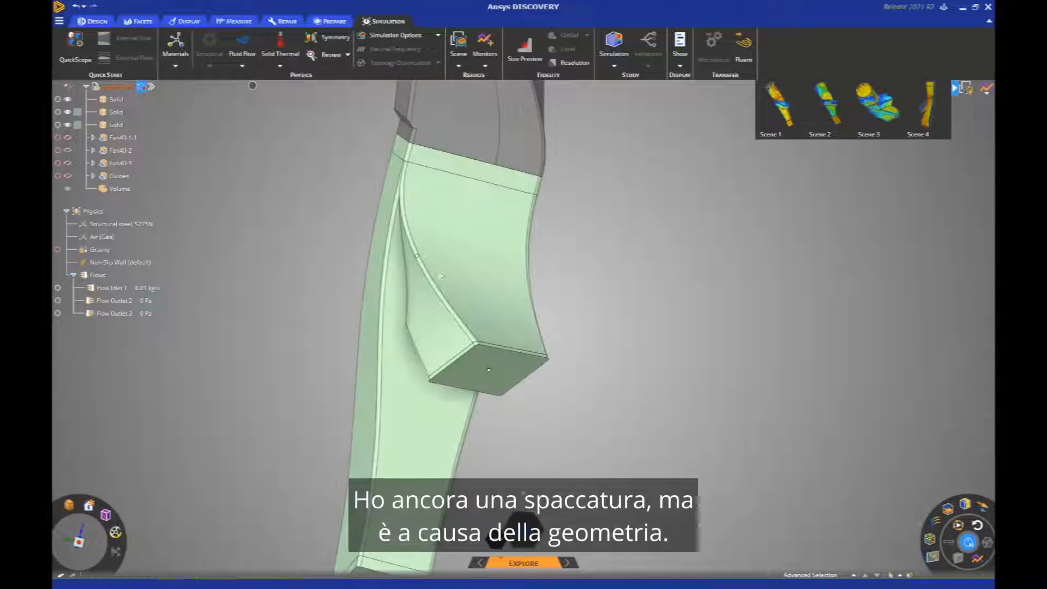
{"action": "middle_click_drag", "start_coordinate": [442, 276], "coordinate": [408, 255]}
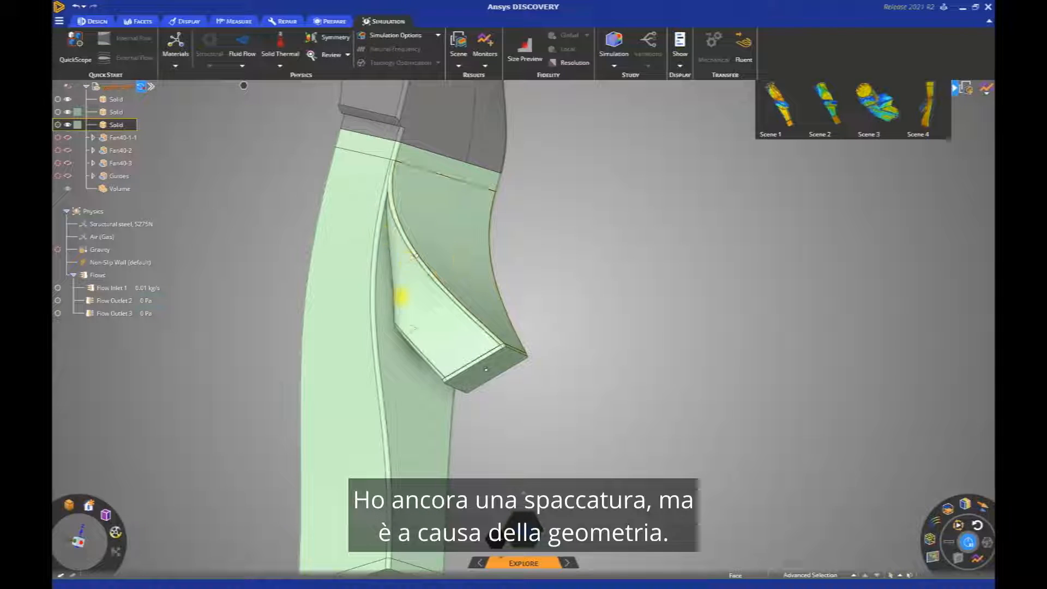
{"action": "middle_click_drag", "start_coordinate": [431, 330], "coordinate": [403, 321]}
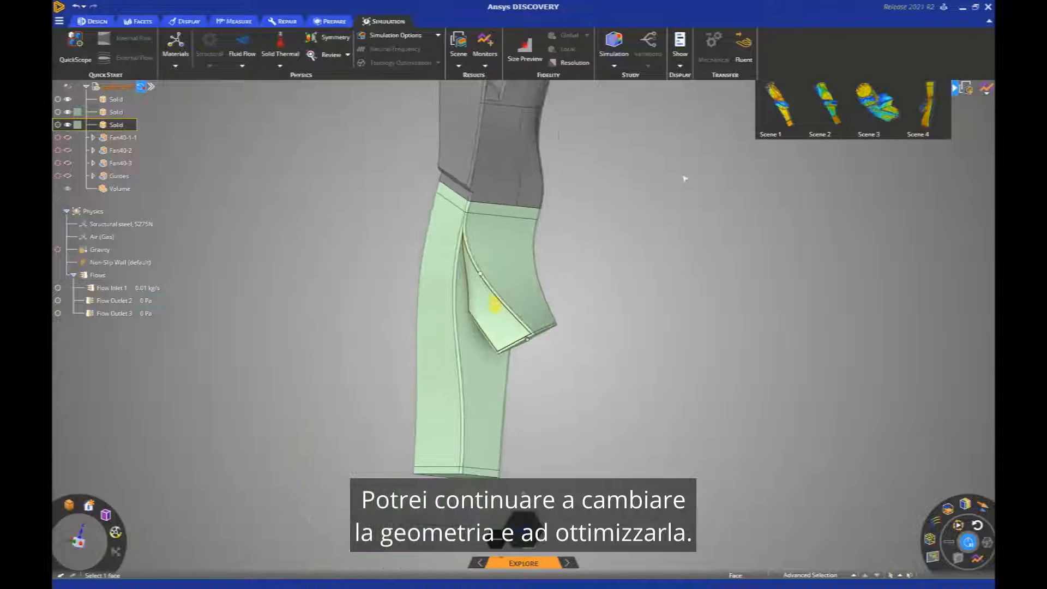
{"action": "left_click", "coordinate": [778, 107]}
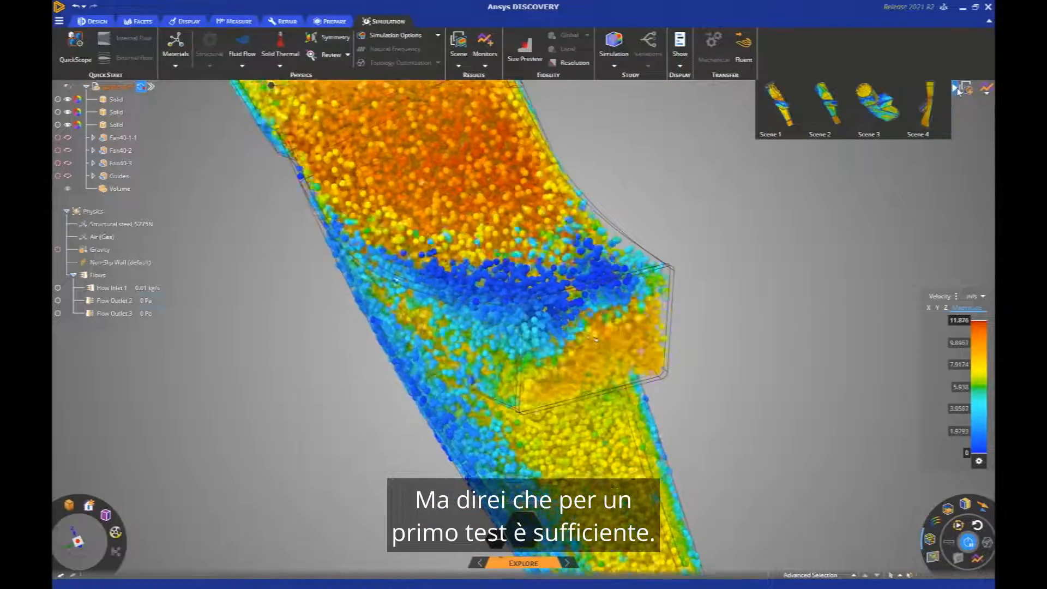
Open the Volume Flow 1 and Volume Flow 2 monitor charts and place each one beside its outlet.
{"action": "mouse_move", "coordinate": [986, 92]}
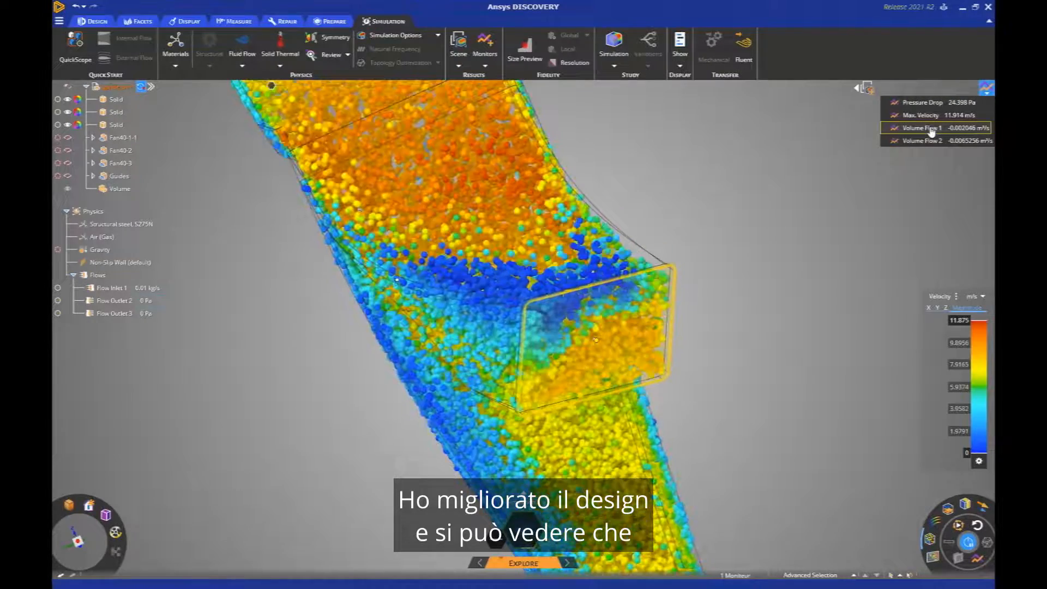
{"action": "left_click", "coordinate": [921, 127]}
{"action": "left_click", "coordinate": [927, 141]}
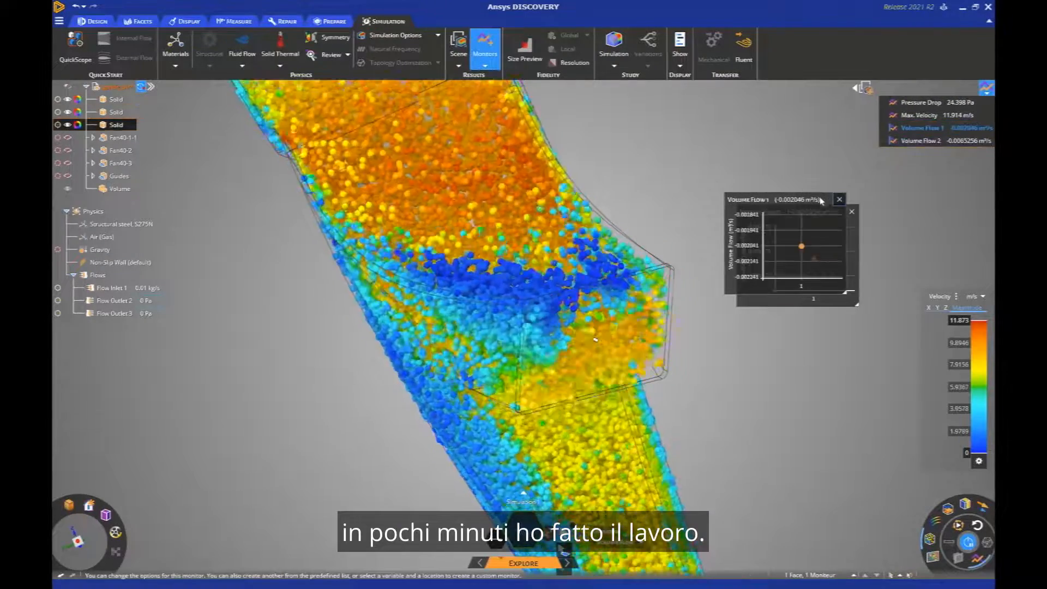
{"action": "left_click_drag", "start_coordinate": [807, 200], "coordinate": [790, 299]}
{"action": "scroll", "coordinate": [596, 339], "scroll_direction": "down", "scroll_amount": 5}
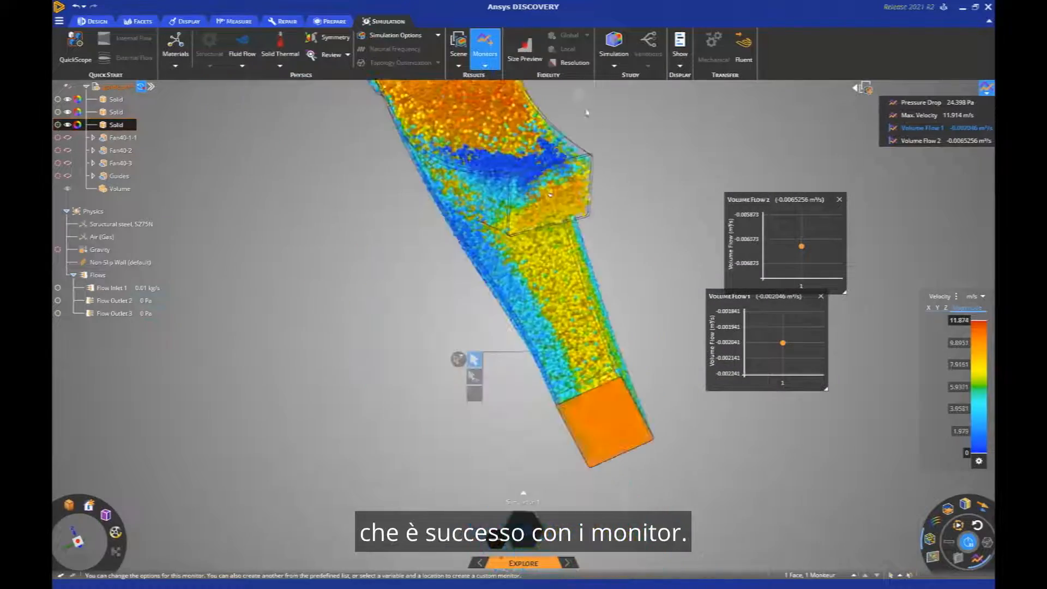
{"action": "left_click_drag", "start_coordinate": [739, 321], "coordinate": [720, 373]}
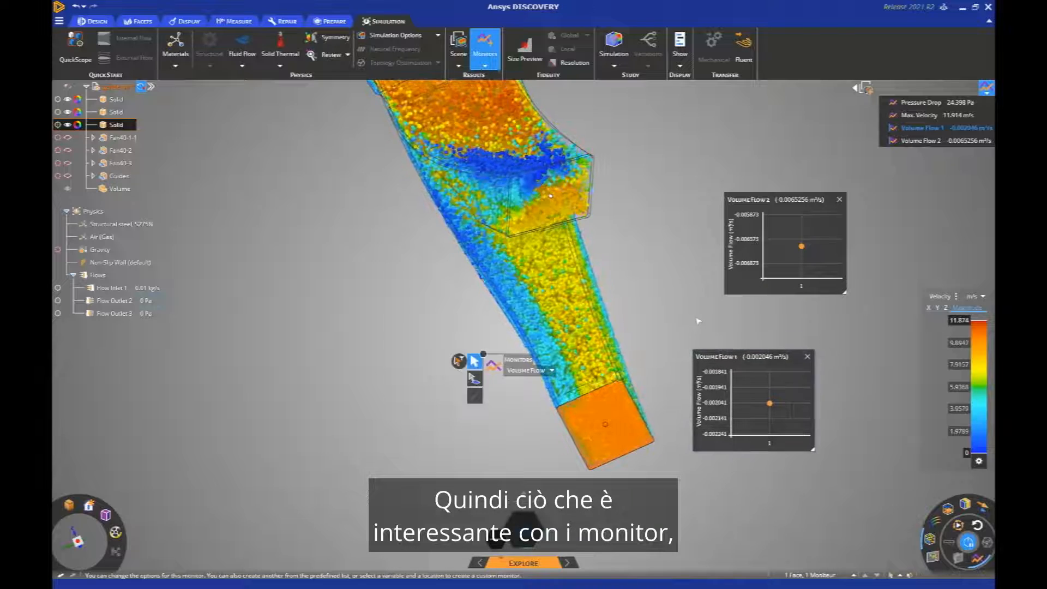
{"action": "left_click", "coordinate": [766, 233]}
{"action": "left_click_drag", "start_coordinate": [779, 201], "coordinate": [731, 178]}
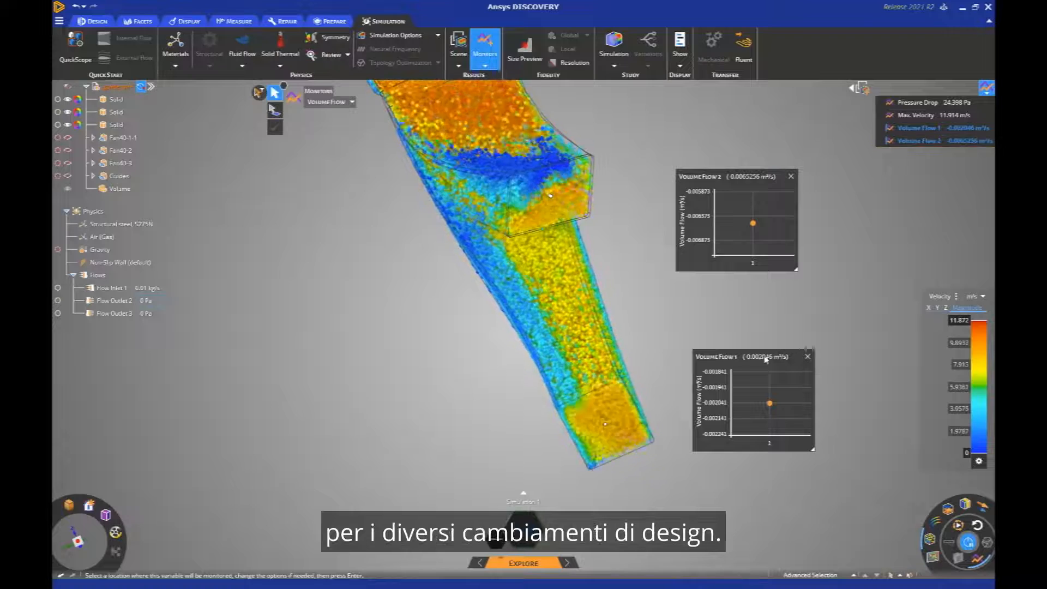
{"action": "left_click_drag", "start_coordinate": [766, 360], "coordinate": [717, 156]}
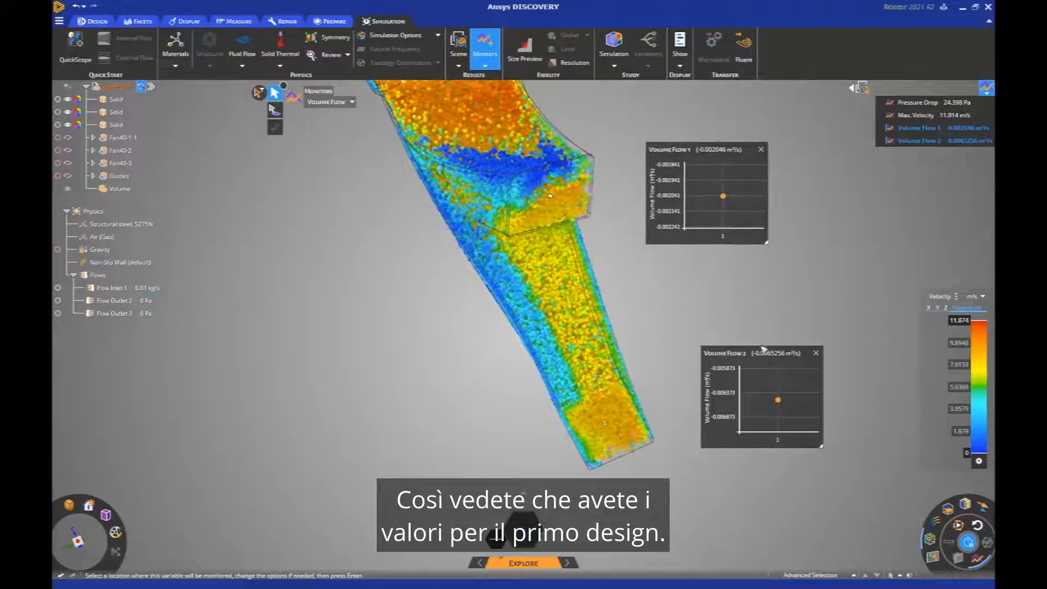
Check the recorded volume flow values for both outlets and update the monitor charts for the modified design.
{"action": "middle_click_drag", "start_coordinate": [666, 292], "coordinate": [633, 303], "text": "shift"}
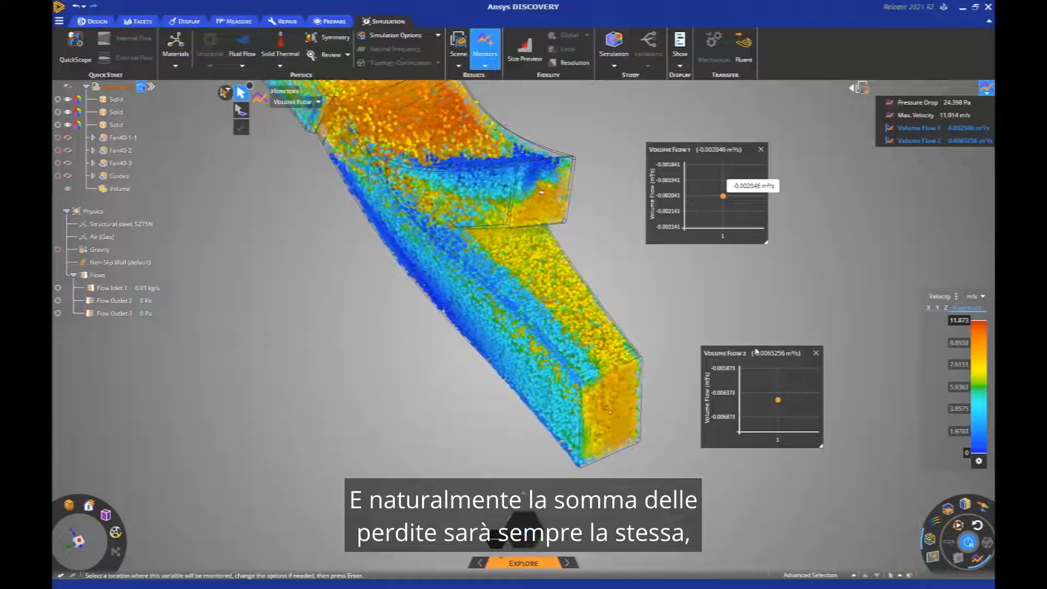
{"action": "mouse_move", "coordinate": [777, 400]}
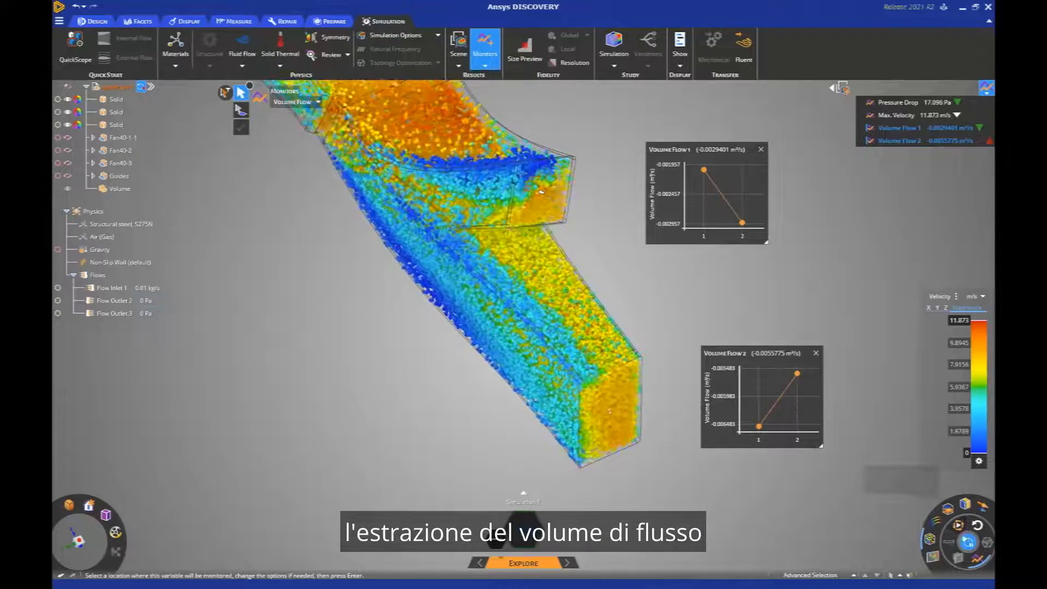
{"action": "left_click", "coordinate": [967, 543]}
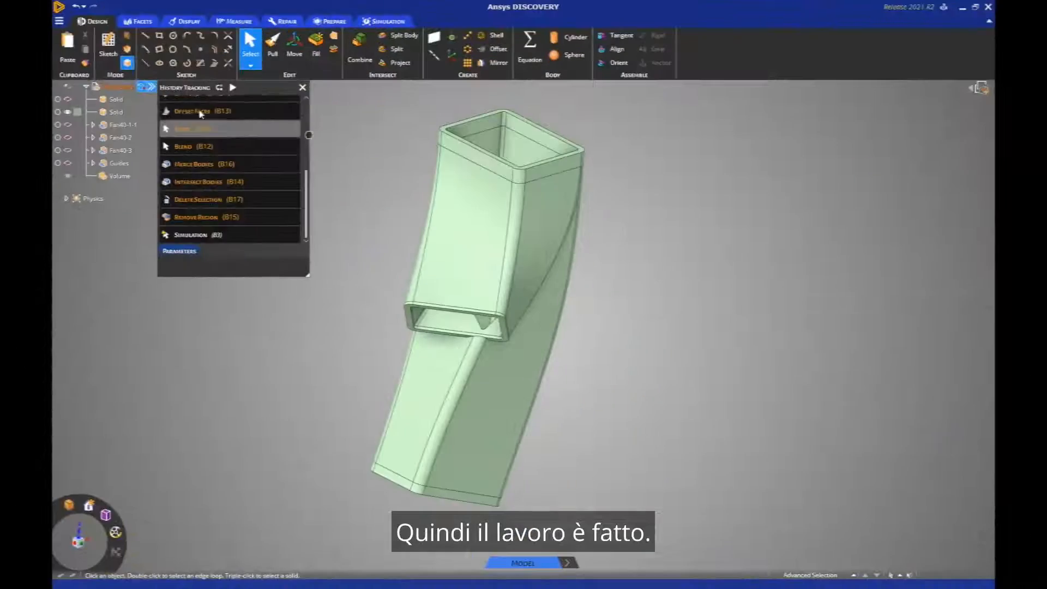
Close the history tracking and colour the remodelled duct solid blue.
{"action": "left_click", "coordinate": [352, 187]}
{"action": "left_click", "coordinate": [78, 112]}
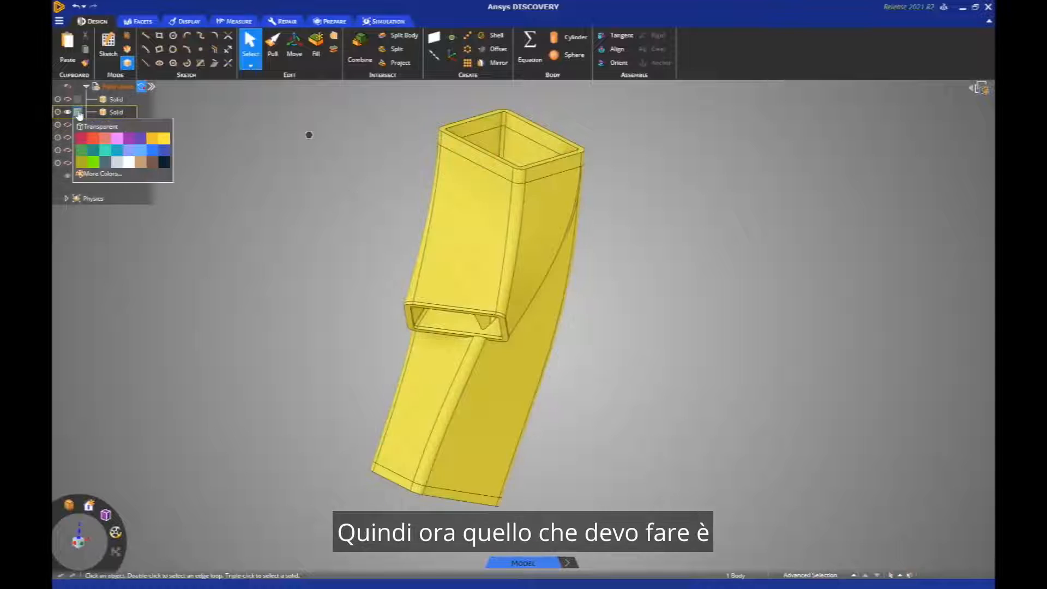
{"action": "left_click", "coordinate": [156, 154]}
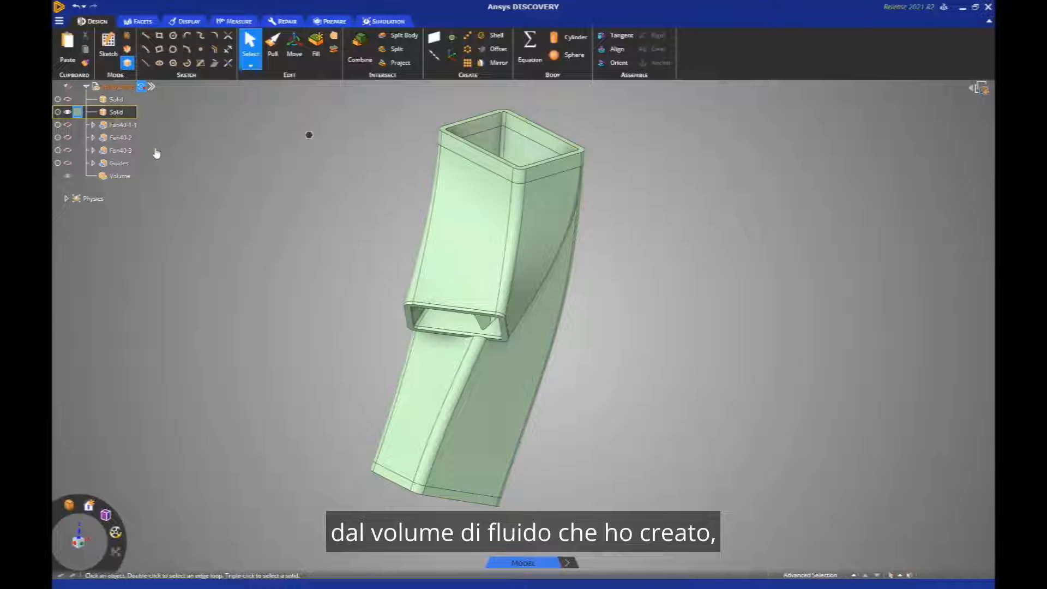
Show I0000_CorpsGauche_ABS_q1 from Guides and copy the inner and outer cylindrical faces of its two screw bosses as surfaces.
{"action": "left_click", "coordinate": [92, 163]}
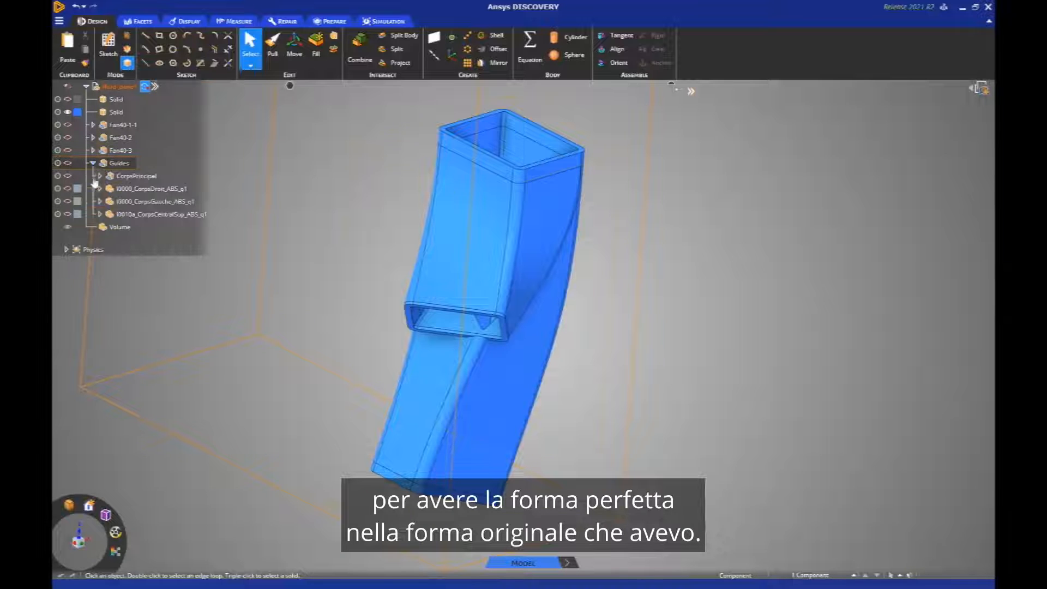
{"action": "left_click", "coordinate": [67, 201]}
{"action": "scroll", "coordinate": [581, 251], "scroll_direction": "up", "scroll_amount": 5}
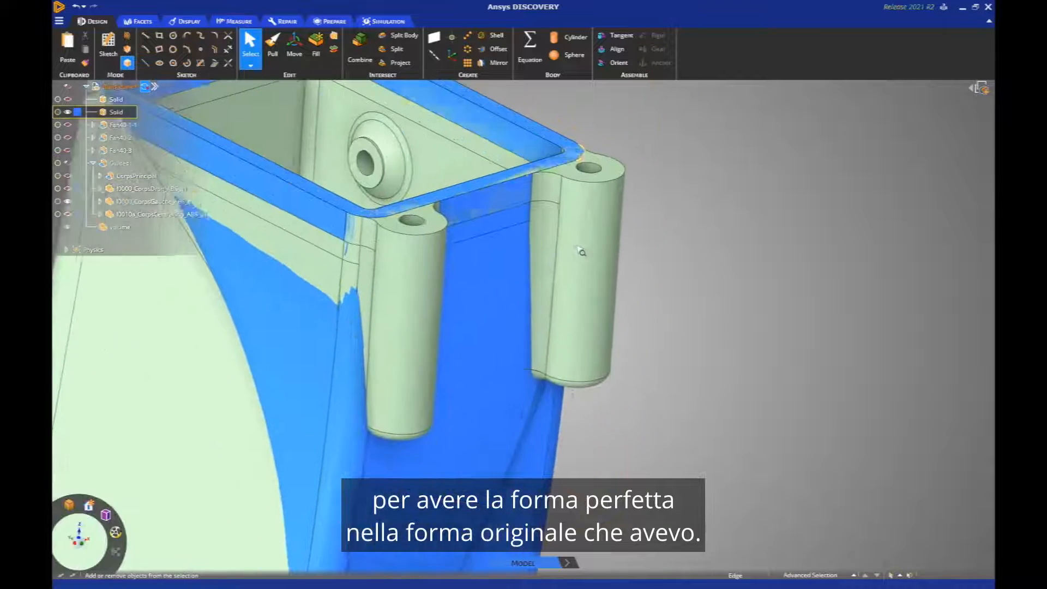
{"action": "left_click", "coordinate": [406, 327]}
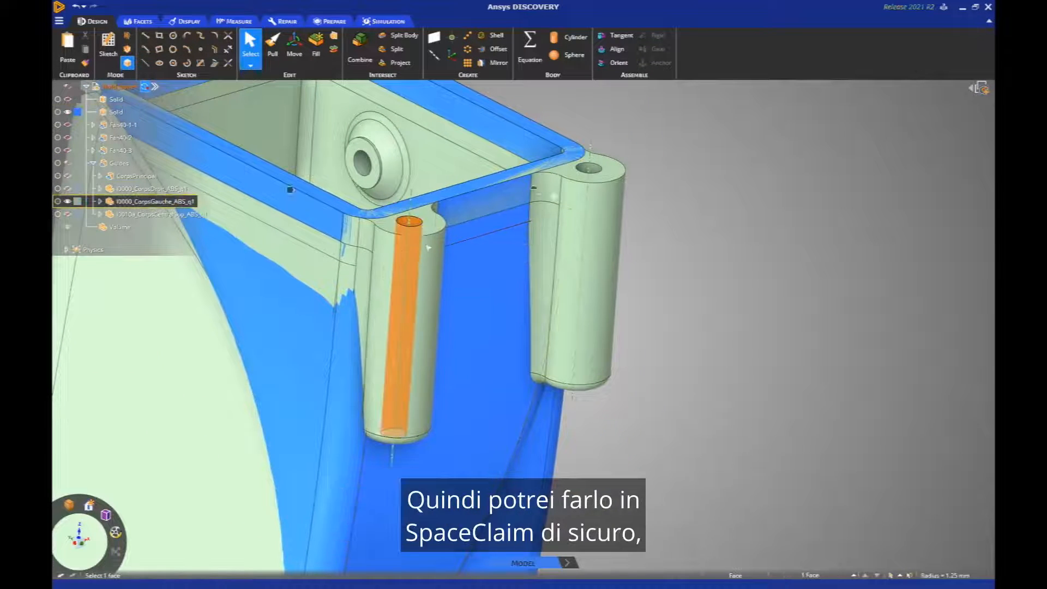
{"action": "left_click", "coordinate": [594, 170], "text": "ctrl"}
{"action": "key", "text": "ctrl+c"}
{"action": "key", "text": "ctrl+v"}
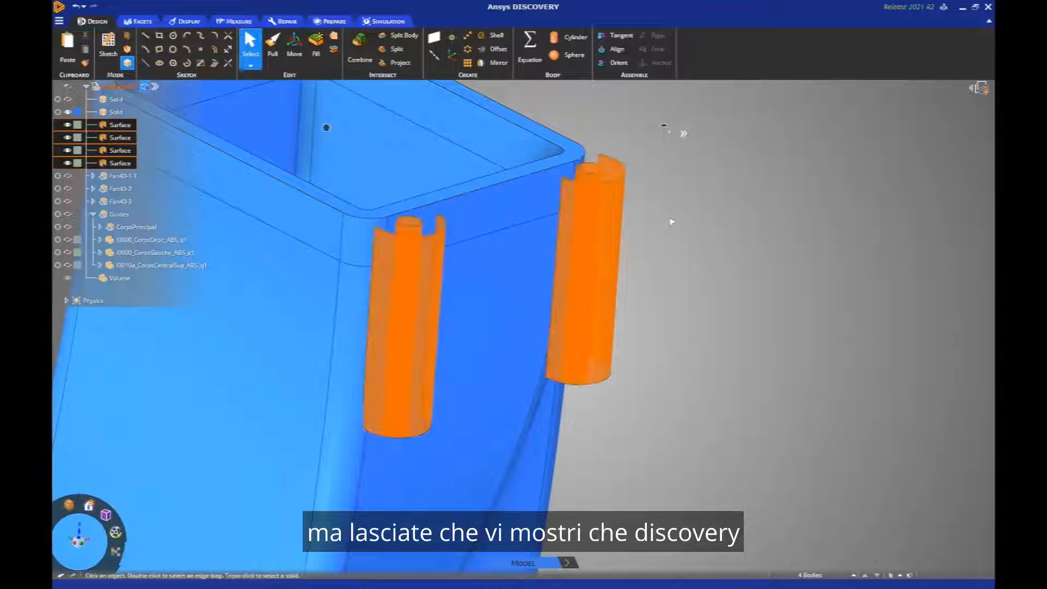
Fill the open sides of the two outer boss surfaces to form complete cylinders.
{"action": "left_click", "coordinate": [671, 222]}
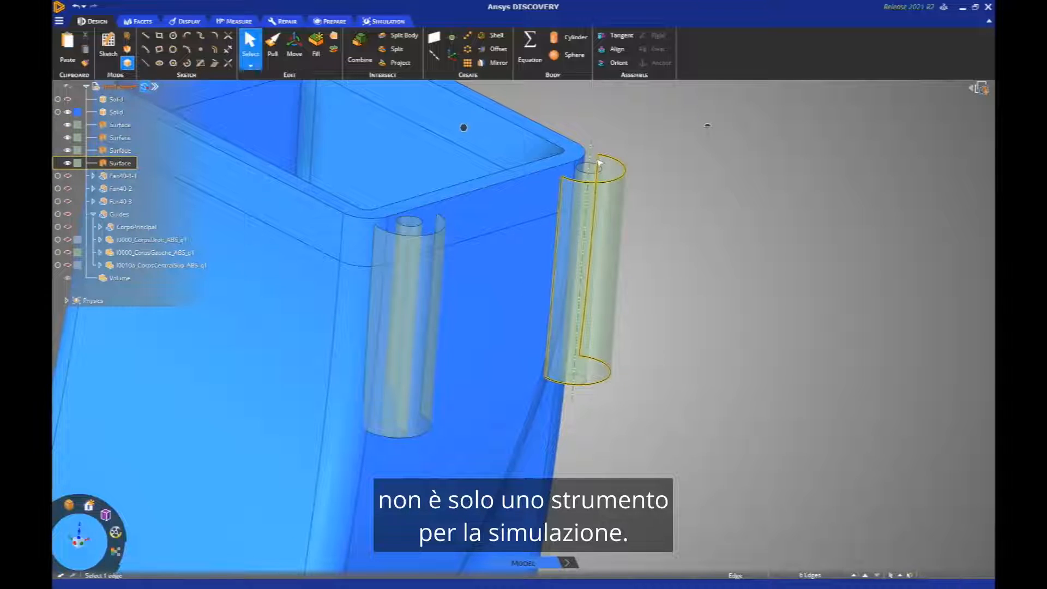
{"action": "key", "text": "f"}
{"action": "left_click", "coordinate": [602, 157]}
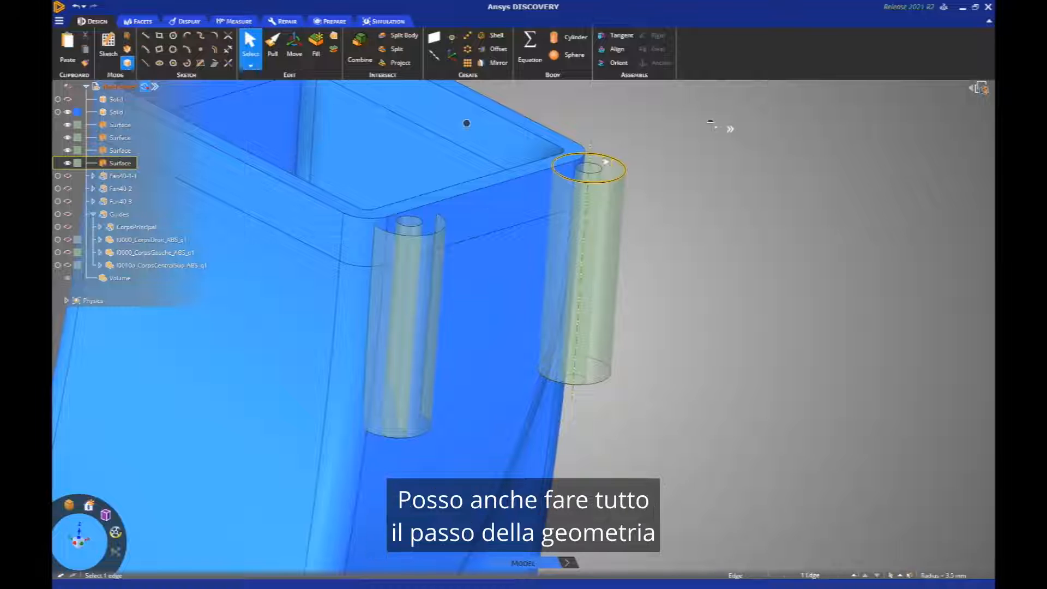
{"action": "left_click", "coordinate": [438, 221]}
{"action": "key", "text": "f"}
{"action": "left_click", "coordinate": [439, 227]}
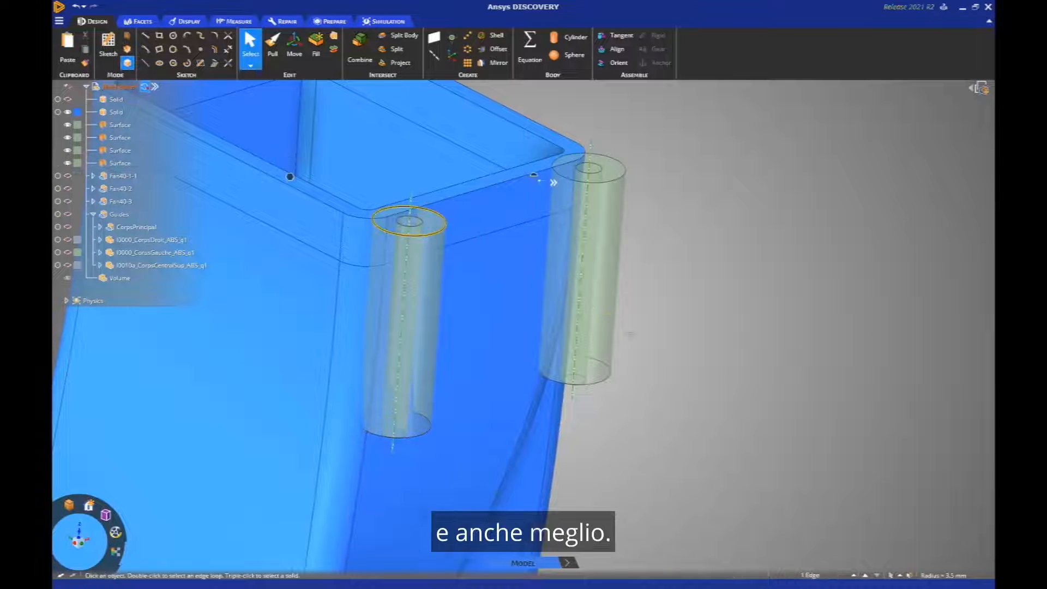
Fill the lower circular edges of both outer cylinders to turn them into solids.
{"action": "middle_click_drag", "start_coordinate": [630, 333], "coordinate": [645, 228]}
{"action": "left_click", "coordinate": [598, 302]}
{"action": "left_click", "coordinate": [452, 262], "text": "ctrl"}
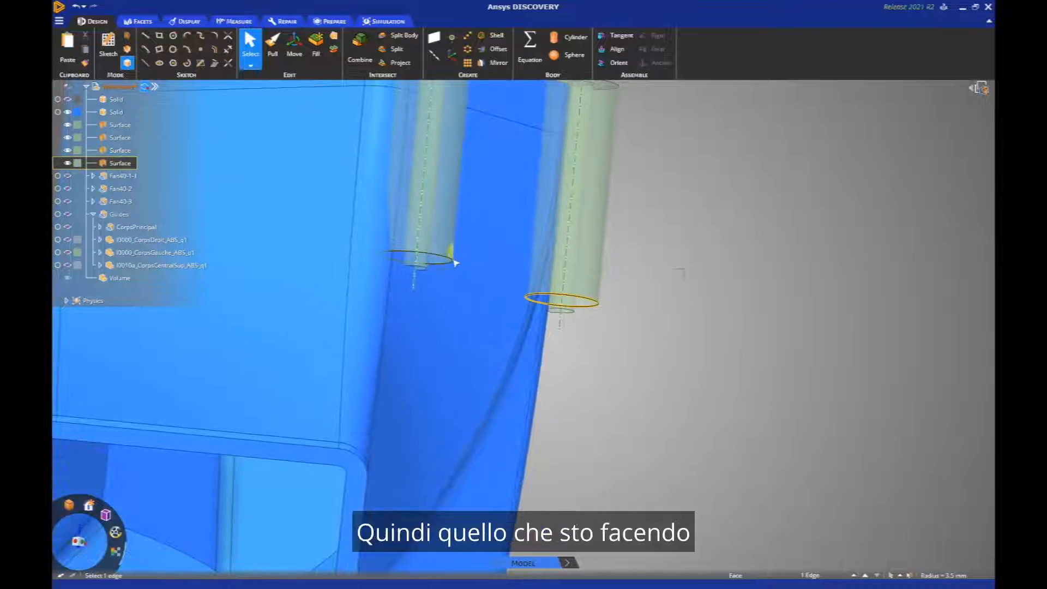
{"action": "key", "text": "f"}
{"action": "left_click", "coordinate": [595, 350]}
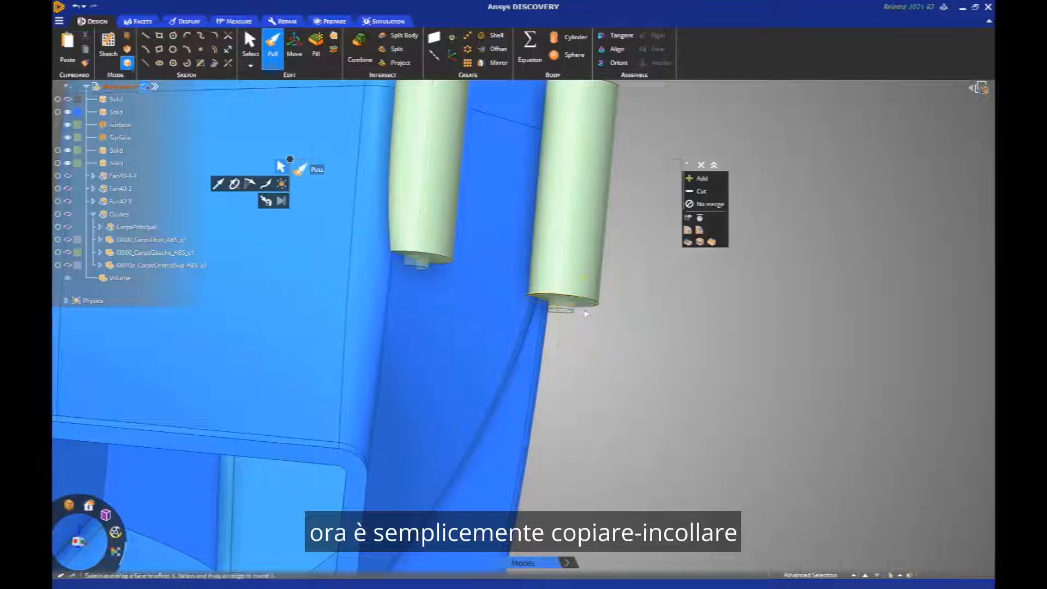
Extend the lower end faces of both boss cylinders and merge the cylinders into the duct solid.
{"action": "left_click", "coordinate": [573, 301]}
{"action": "left_click", "coordinate": [446, 263], "text": "ctrl"}
{"action": "key", "text": "u"}
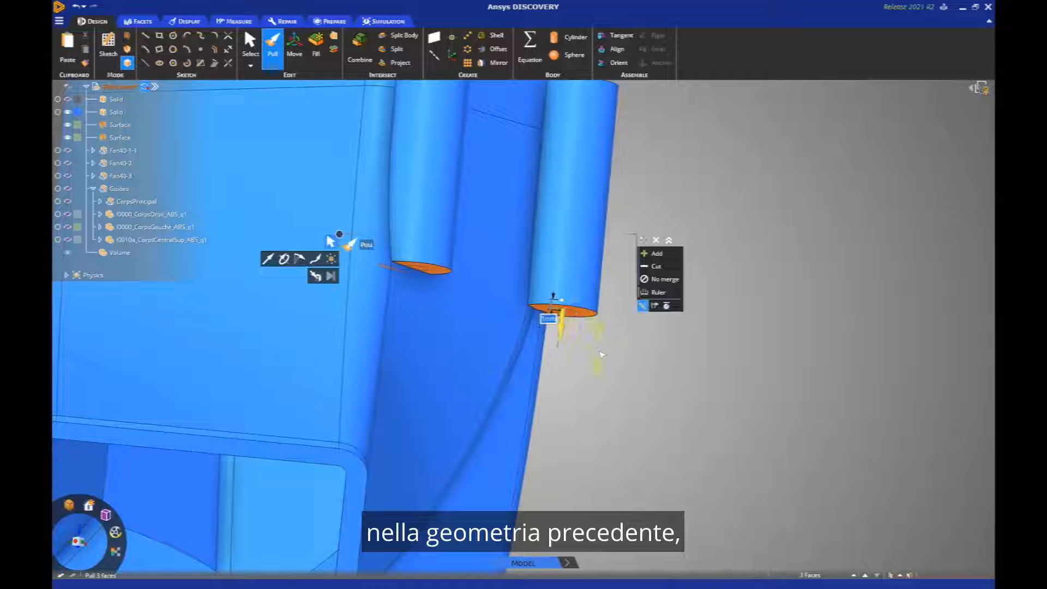
{"action": "left_click", "coordinate": [601, 354]}
{"action": "key", "text": "Escape"}
Cut the screw hole through the boss at the duct's outer edge using its inner cylindrical surface, and delete the leftover plug and surface.
{"action": "scroll", "coordinate": [561, 297], "scroll_direction": "up", "scroll_amount": 3}
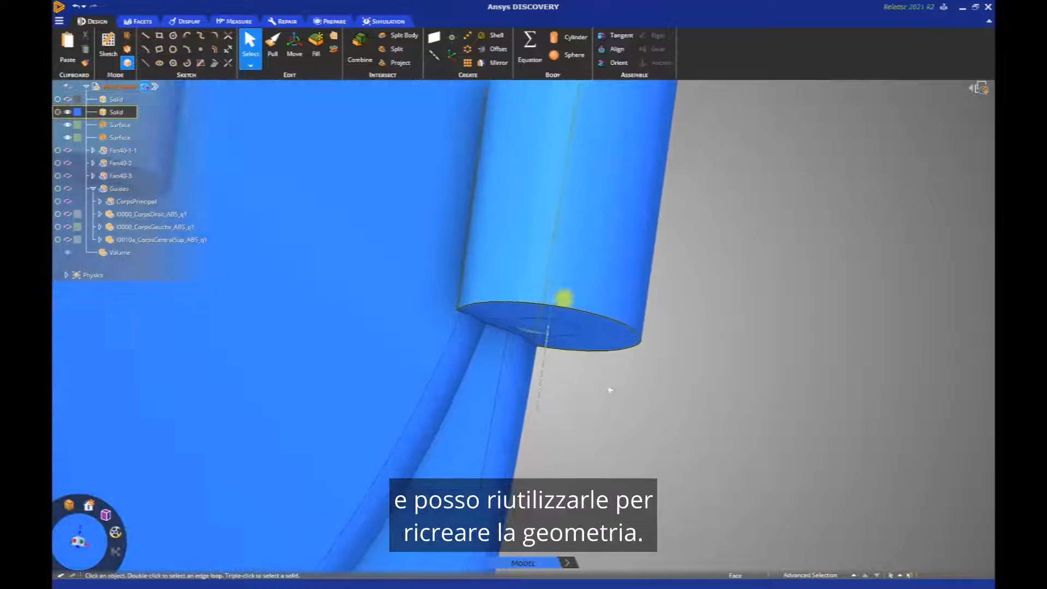
{"action": "key", "text": "i"}
{"action": "left_click", "coordinate": [559, 332]}
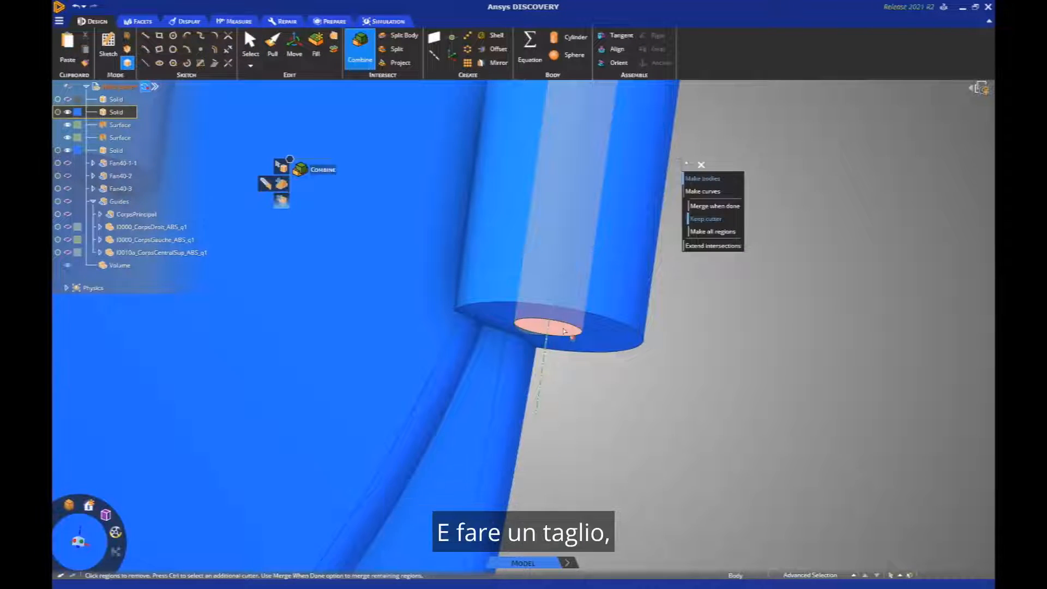
{"action": "left_click", "coordinate": [559, 332]}
{"action": "key", "text": "Escape"}
{"action": "left_click", "coordinate": [559, 333]}
{"action": "key", "text": "Delete"}
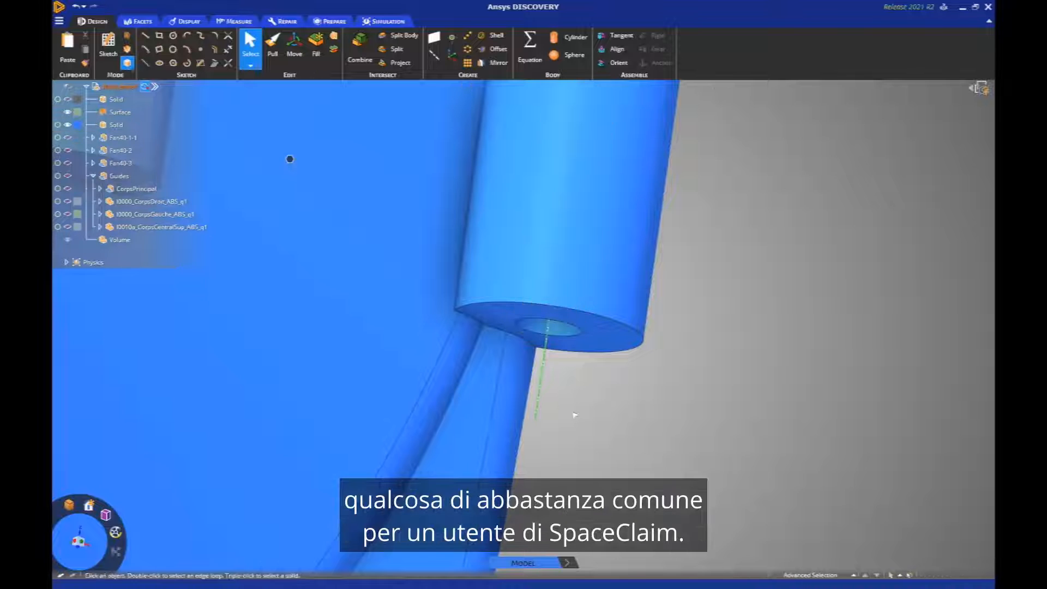
Round the duct's curved ridge below the outer-edge boss, and round the boss's lower rim with a 1 mm radius.
{"action": "middle_click_drag", "start_coordinate": [573, 416], "coordinate": [626, 387]}
{"action": "key", "text": "p"}
{"action": "left_click", "coordinate": [533, 374]}
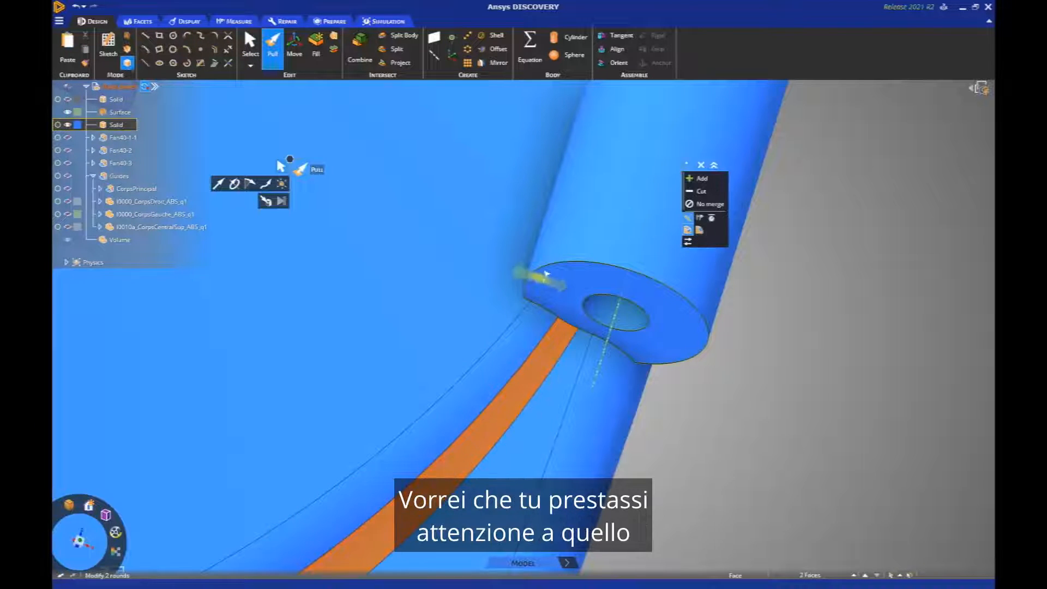
{"action": "left_click", "coordinate": [548, 267]}
{"action": "left_click_drag", "start_coordinate": [547, 267], "coordinate": [534, 229]}
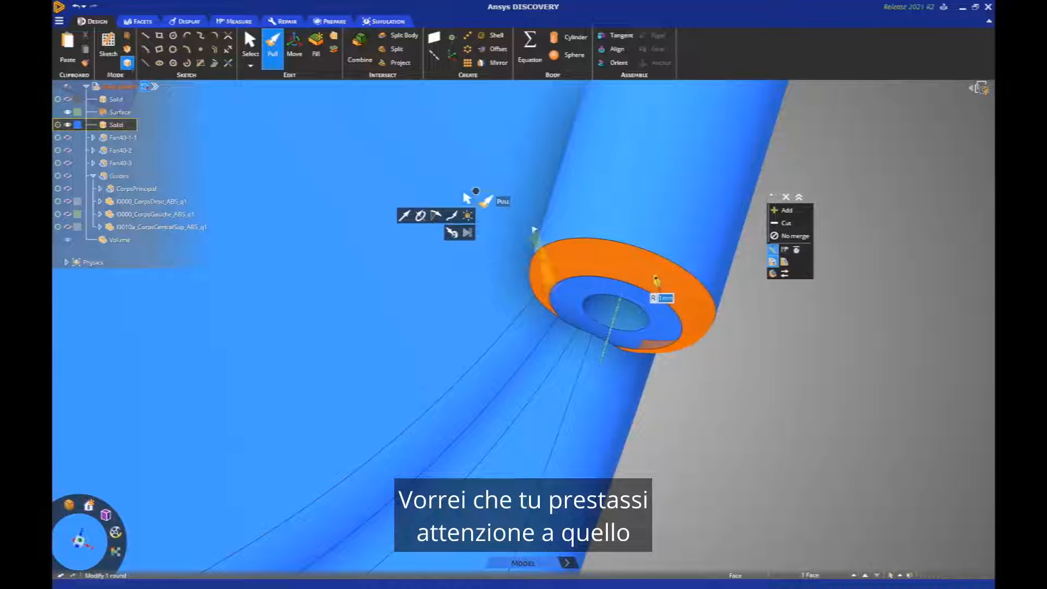
Round the whole chain of edges where the outer-edge boss meets the duct.
{"action": "double_click", "coordinate": [574, 327]}
{"action": "middle_click_drag", "start_coordinate": [574, 327], "coordinate": [473, 404], "text": "ctrl"}
{"action": "scroll", "coordinate": [474, 404], "scroll_direction": "down", "scroll_amount": 4}
{"action": "left_click_drag", "start_coordinate": [487, 351], "coordinate": [486, 339]}
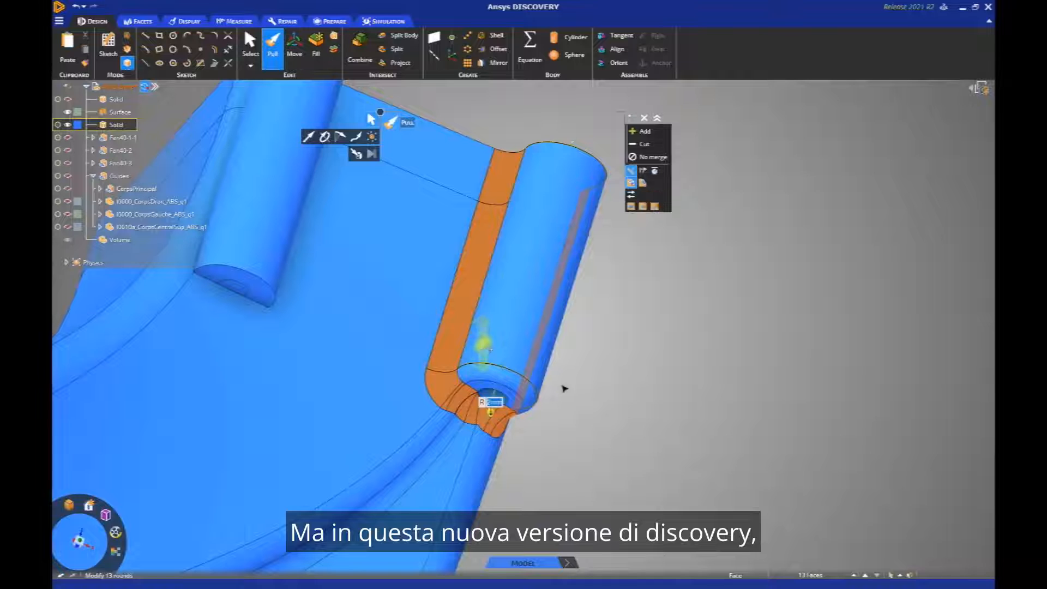
{"action": "left_click", "coordinate": [610, 392]}
Round the second boss's lower rim by 1 mm and its junction edges with the duct by 2 mm.
{"action": "middle_click_drag", "start_coordinate": [362, 277], "coordinate": [476, 345], "text": "ctrl"}
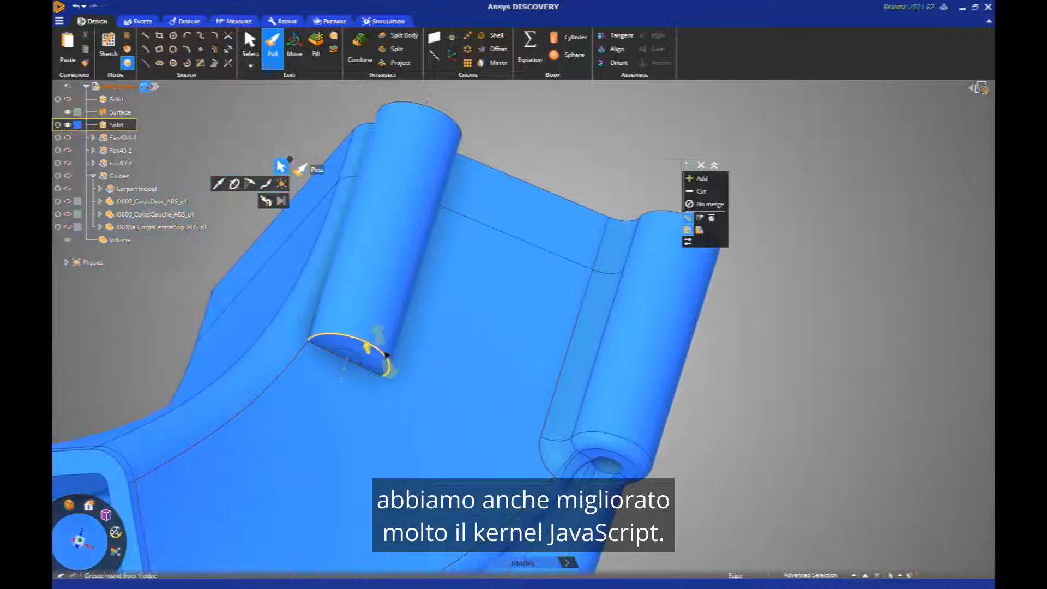
{"action": "left_click", "coordinate": [386, 356]}
{"action": "double_click", "coordinate": [370, 365]}
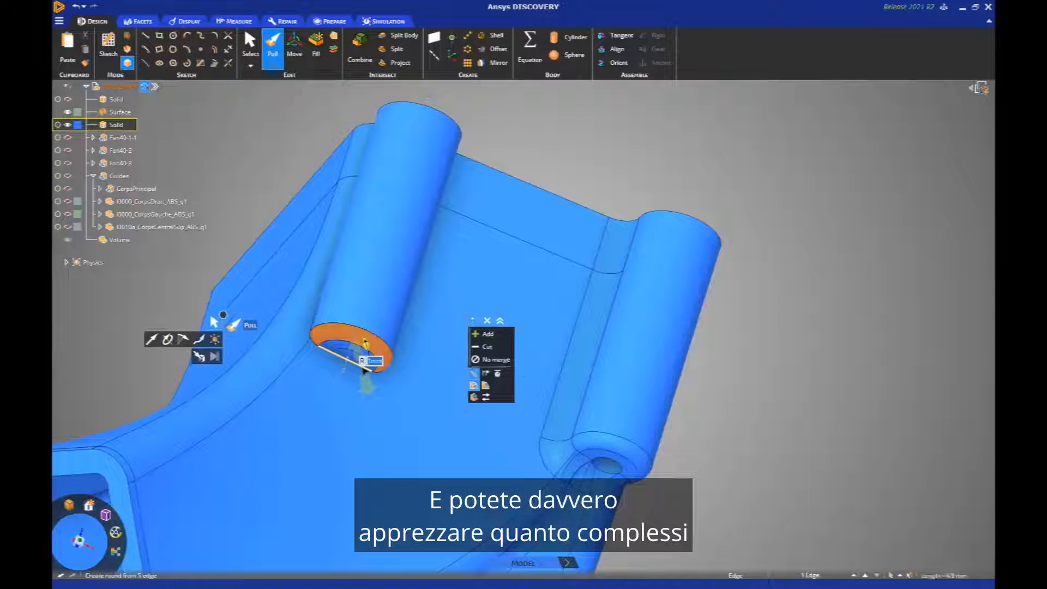
{"action": "middle_click_drag", "start_coordinate": [326, 278], "coordinate": [371, 256]}
{"action": "left_click", "coordinate": [320, 216], "text": "ctrl"}
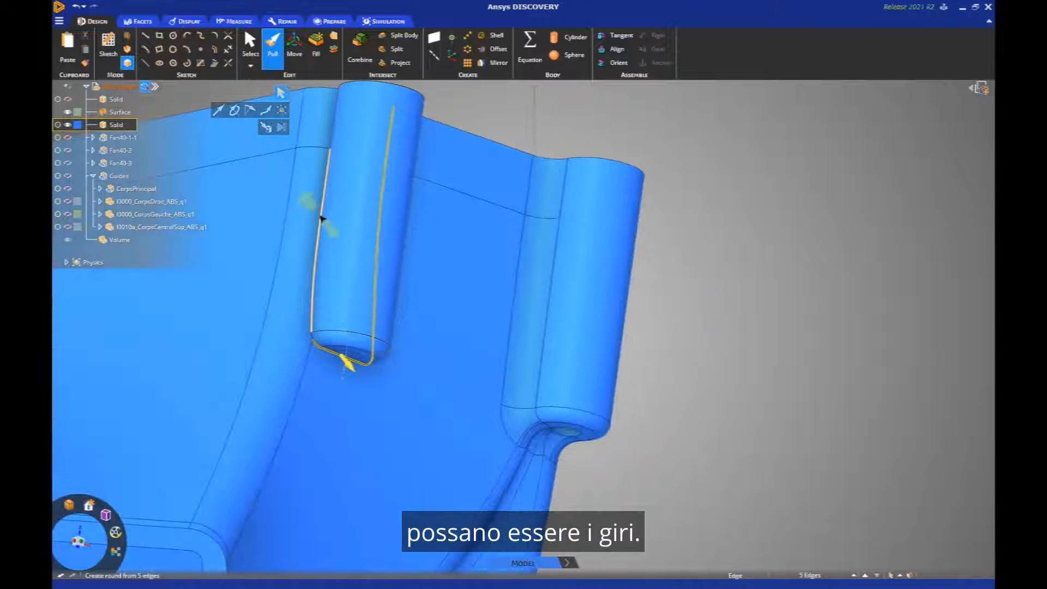
{"action": "type", "text": "2"}
{"action": "key", "text": "Return"}
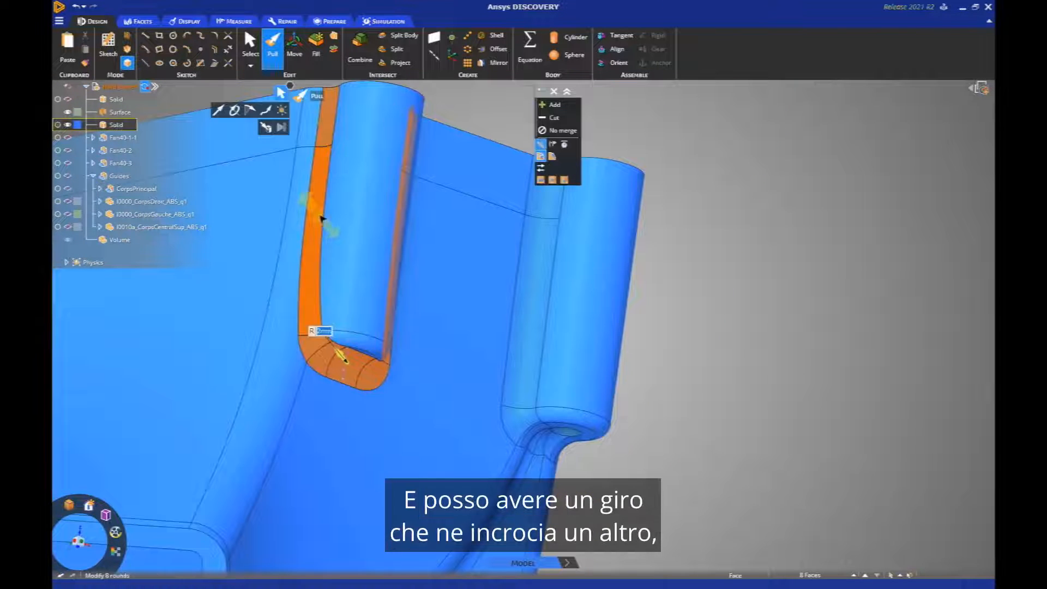
Sketch a circle centred on the second boss's top face with the same radius as the first boss's screw hole.
{"action": "middle_click_drag", "start_coordinate": [343, 191], "coordinate": [406, 322]}
{"action": "key", "text": "Escape"}
{"action": "scroll", "coordinate": [432, 252], "scroll_direction": "up", "scroll_amount": 5}
{"action": "key", "text": "c"}
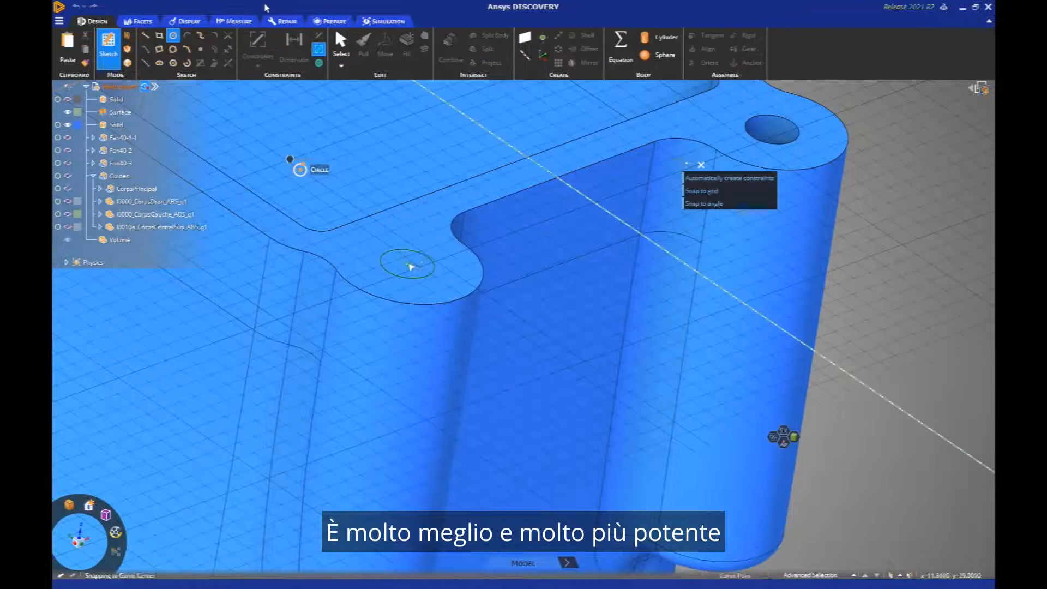
{"action": "left_click", "coordinate": [407, 265]}
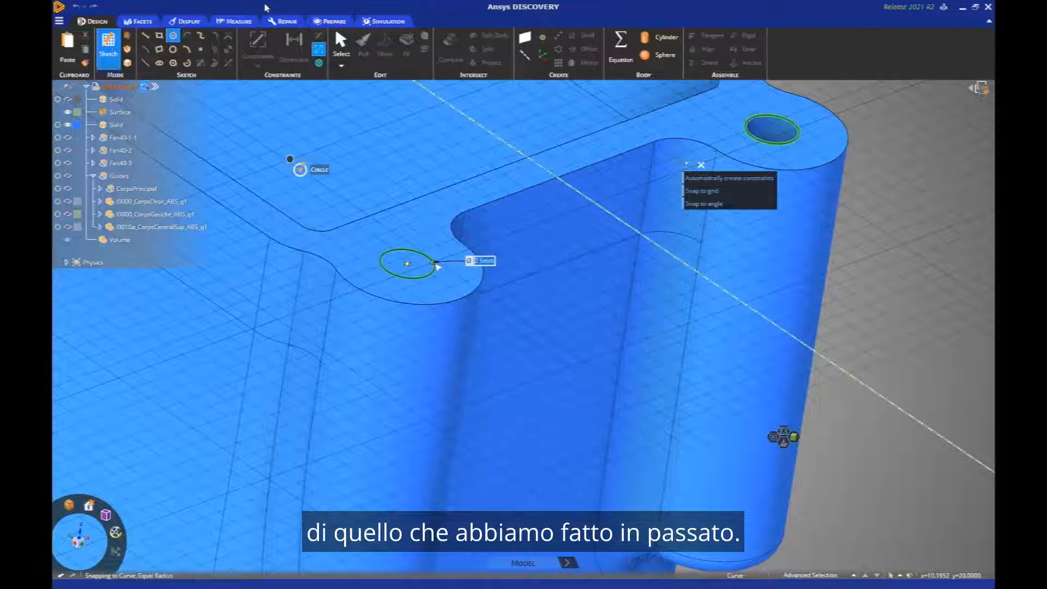
{"action": "left_click", "coordinate": [436, 265]}
Cut the circle down through the second boss to form its screw hole, and delete the leftover inner surface.
{"action": "key", "text": "p"}
{"action": "left_click", "coordinate": [410, 266]}
{"action": "scroll", "coordinate": [388, 339], "scroll_direction": "down", "scroll_amount": 5}
{"action": "mouse_move", "coordinate": [388, 339]}
{"action": "middle_mouse_down"}
{"action": "mouse_move", "coordinate": [423, 200]}
{"action": "mouse_move", "coordinate": [469, 193]}
{"action": "middle_mouse_up"}
{"action": "left_click_drag", "start_coordinate": [466, 222], "coordinate": [469, 277]}
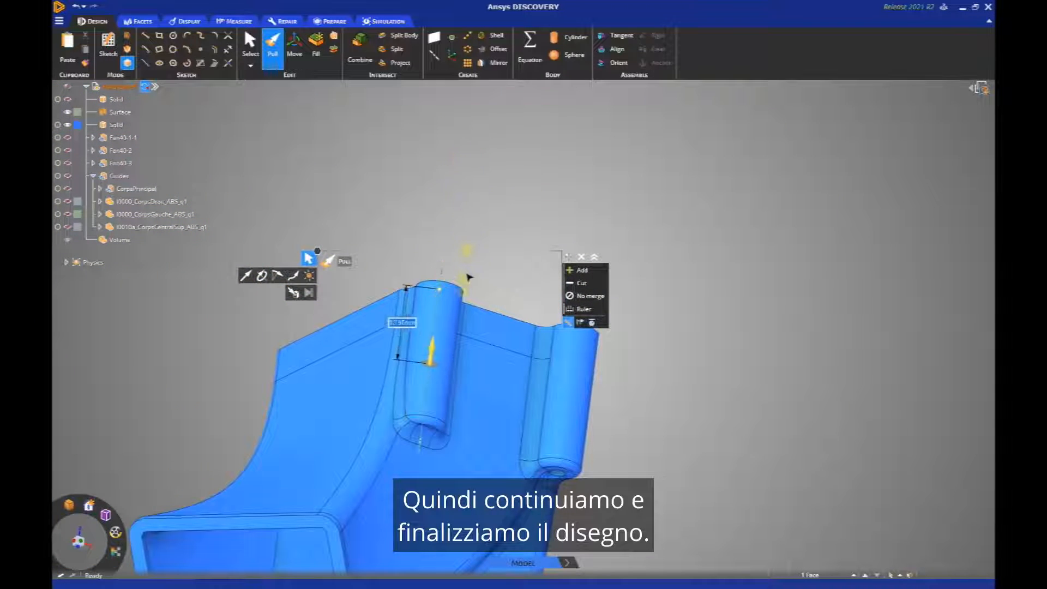
{"action": "left_click_drag", "start_coordinate": [472, 314], "coordinate": [481, 345]}
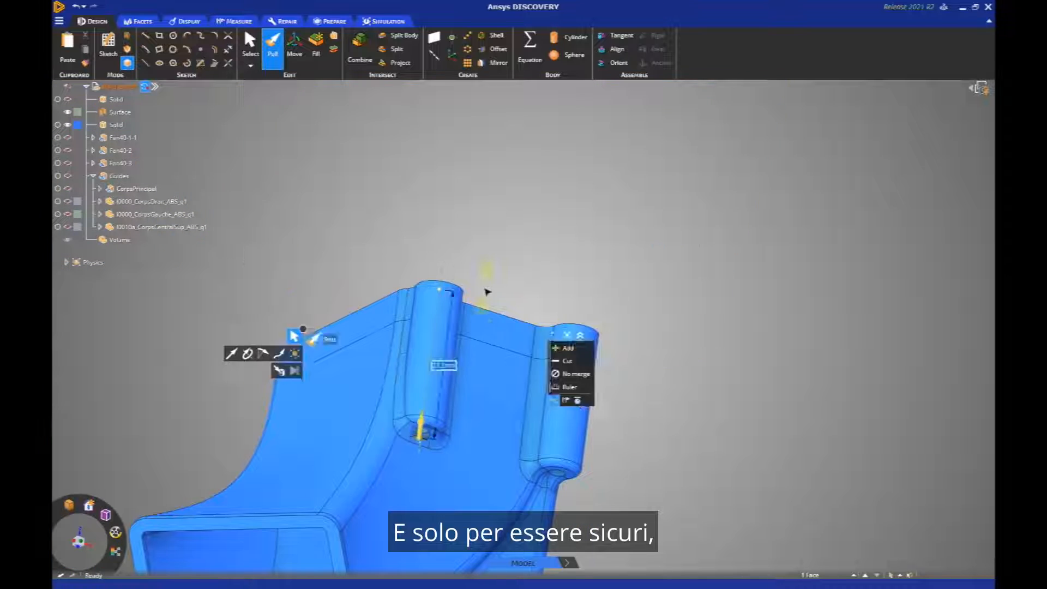
{"action": "left_click", "coordinate": [486, 289]}
{"action": "scroll", "coordinate": [421, 439], "scroll_direction": "up", "scroll_amount": 6}
{"action": "key", "text": "s"}
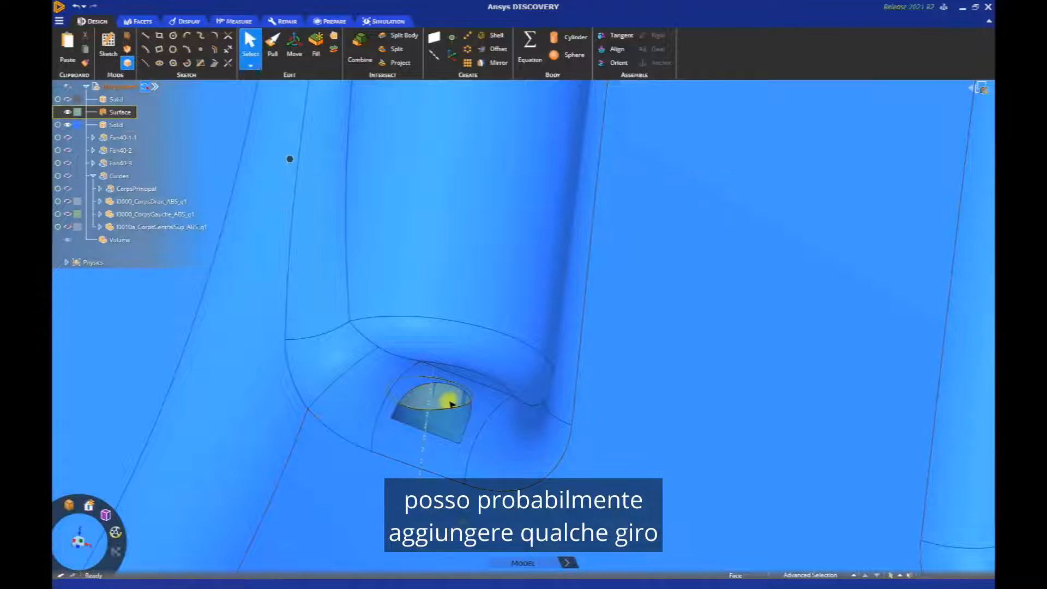
Round the straight edge and the remaining edges around the second boss's lower hole opening with a 1 mm radius.
{"action": "key", "text": "p"}
{"action": "left_click", "coordinate": [446, 439]}
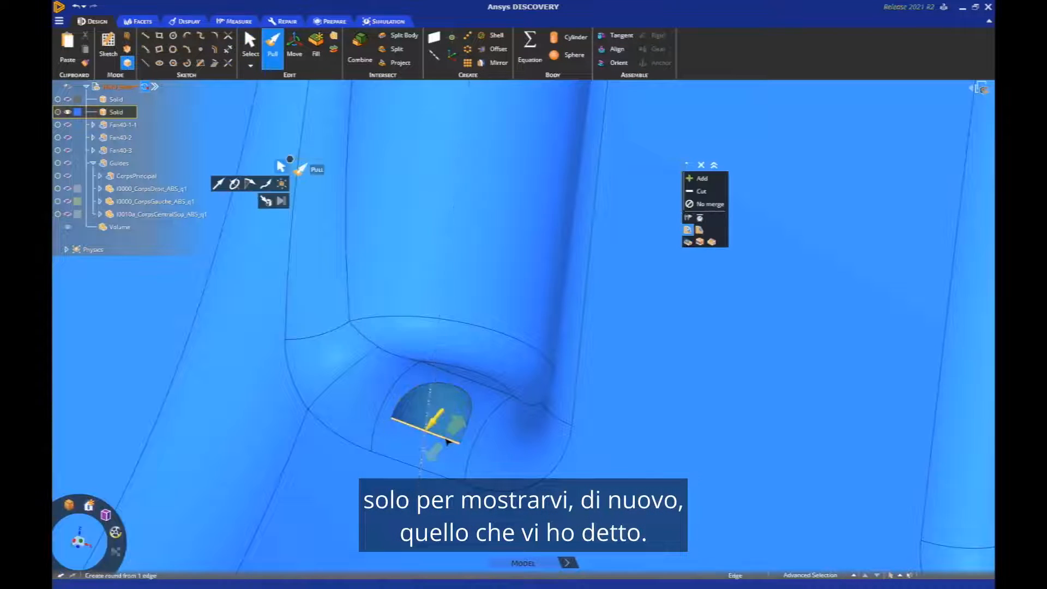
{"action": "left_click_drag", "start_coordinate": [447, 441], "coordinate": [440, 470]}
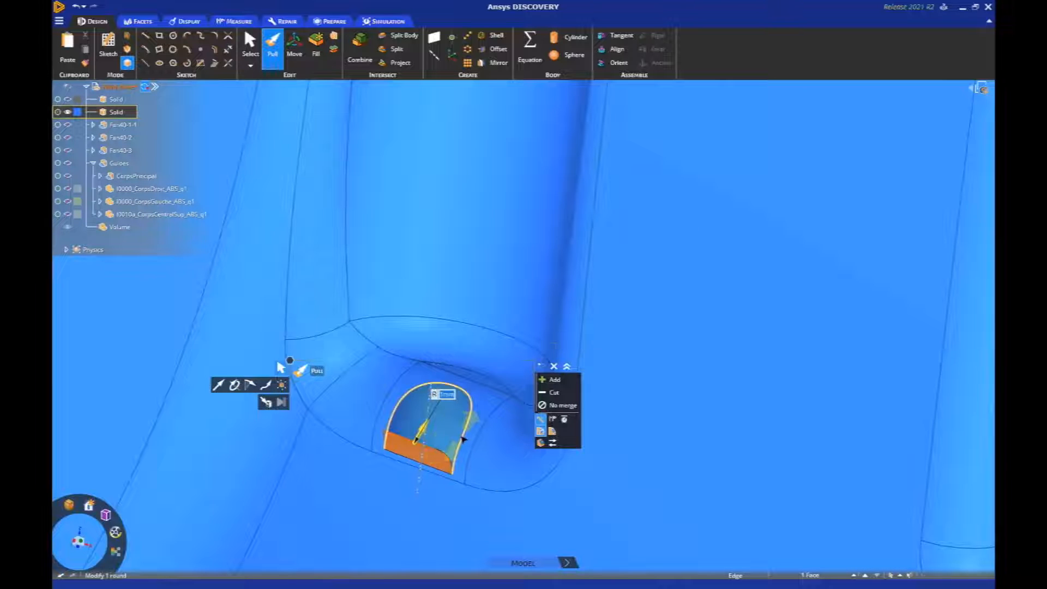
{"action": "left_click", "coordinate": [463, 438]}
{"action": "type", "text": "1"}
{"action": "key", "text": "Return"}
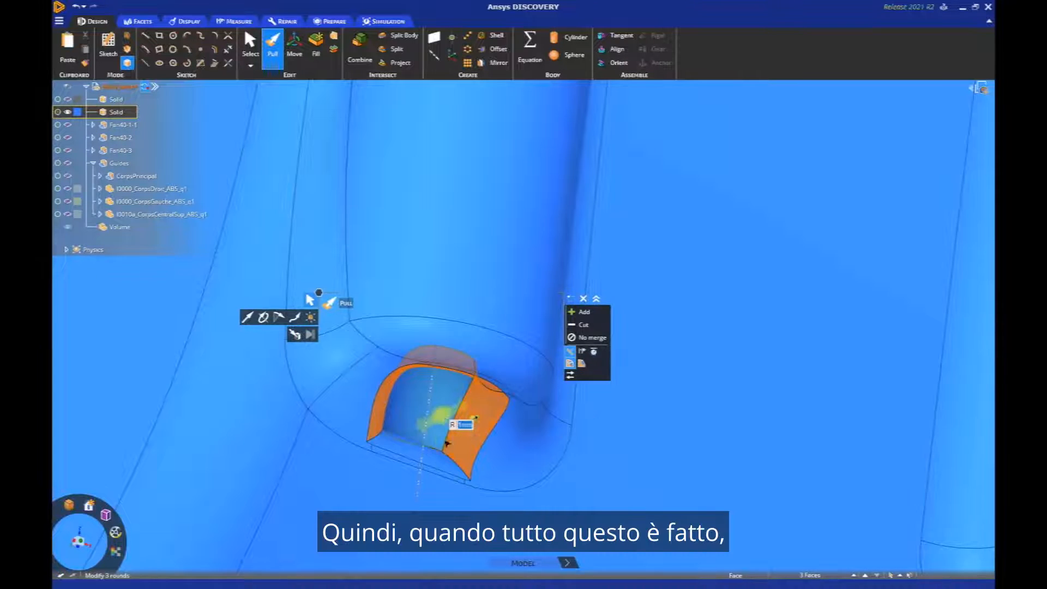
{"action": "double_click", "coordinate": [454, 462]}
{"action": "type", "text": "1"}
{"action": "key", "text": "Return"}
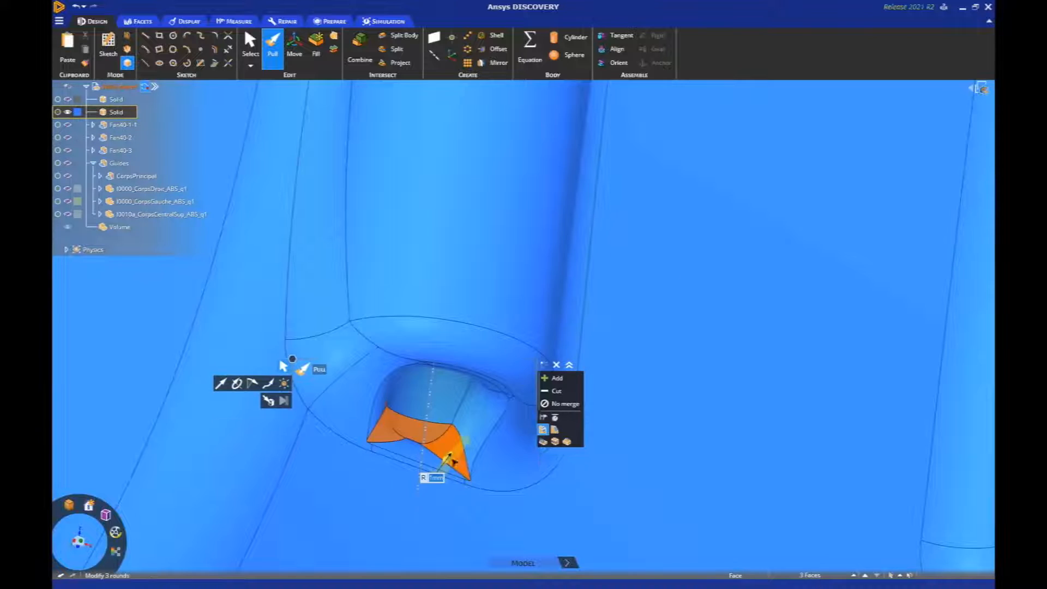
{"action": "key", "text": "Escape"}
{"action": "middle_click_drag", "start_coordinate": [487, 469], "coordinate": [483, 440]}
{"action": "scroll", "coordinate": [479, 438], "scroll_direction": "down", "scroll_amount": 10}
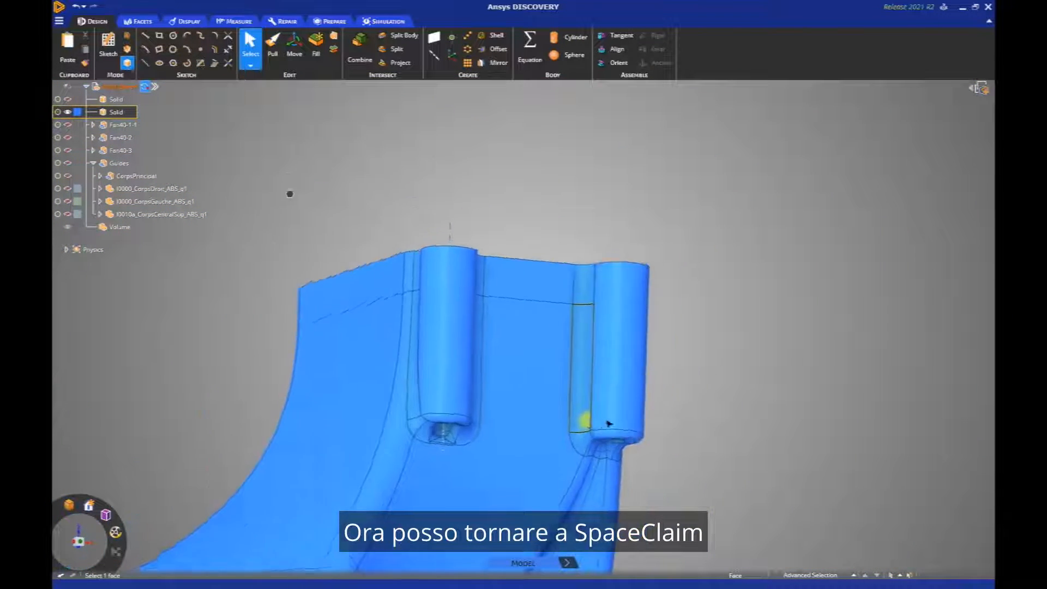
{"action": "middle_click_drag", "start_coordinate": [615, 420], "coordinate": [614, 402]}
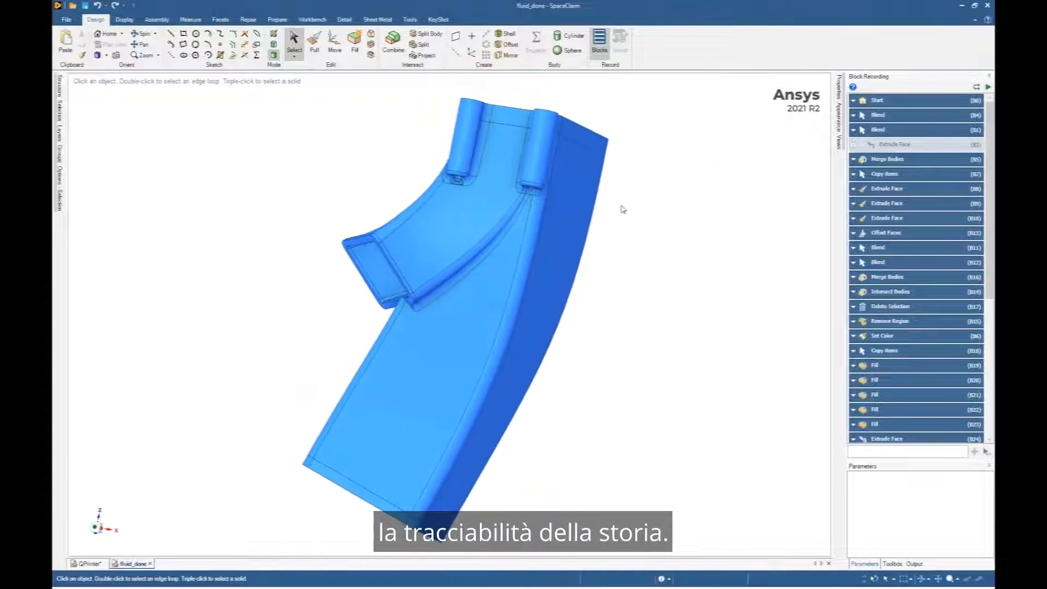
Switch to the fluid_done design in SpaceClaim and pull the end face of the long lower outlet outward to lengthen it.
{"action": "scroll", "coordinate": [908, 233], "scroll_direction": "down", "scroll_amount": 5}
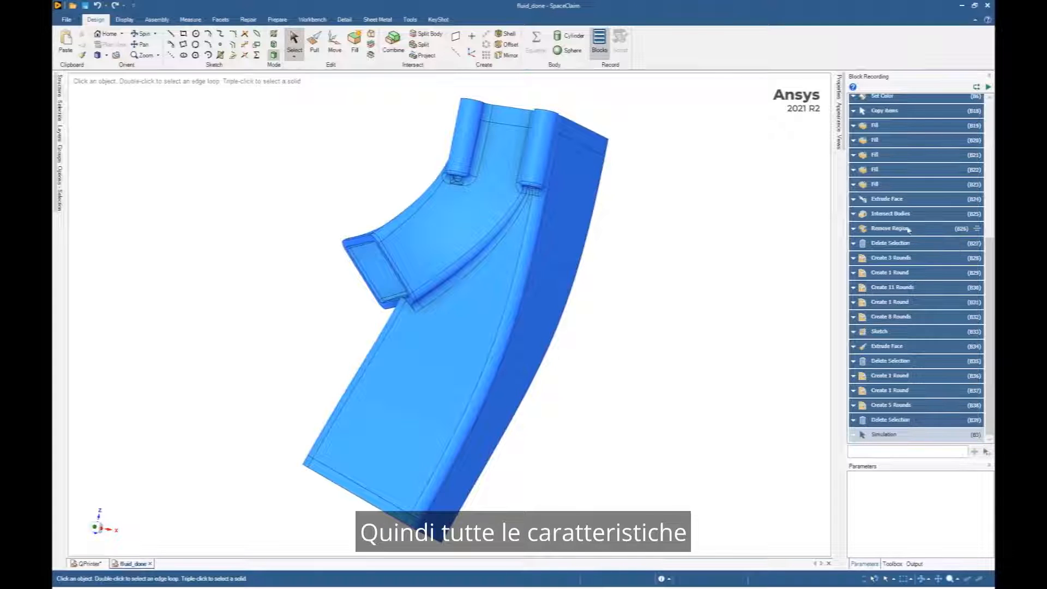
{"action": "middle_click_drag", "start_coordinate": [545, 461], "coordinate": [625, 282]}
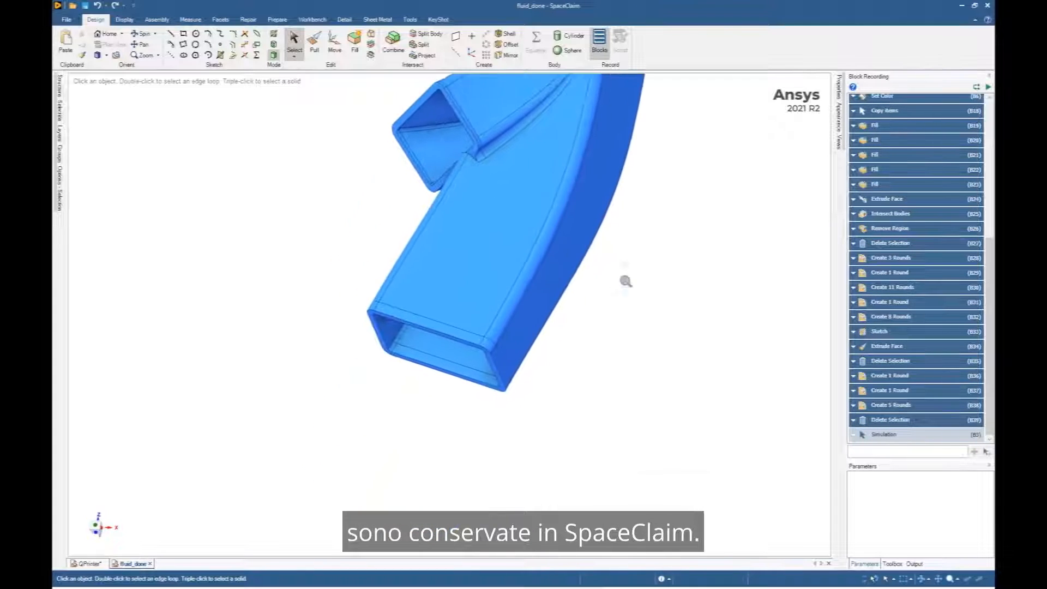
{"action": "scroll", "coordinate": [625, 282], "scroll_direction": "up", "scroll_amount": 3}
{"action": "right_click", "coordinate": [611, 348]}
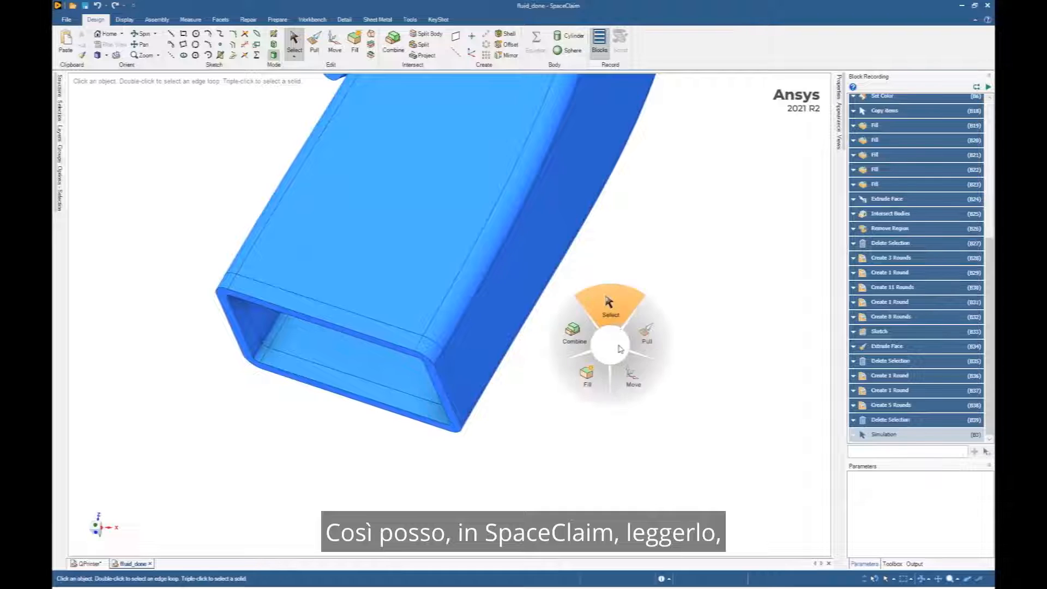
{"action": "left_click", "coordinate": [646, 334]}
{"action": "left_click", "coordinate": [438, 379]}
{"action": "key", "text": "p"}
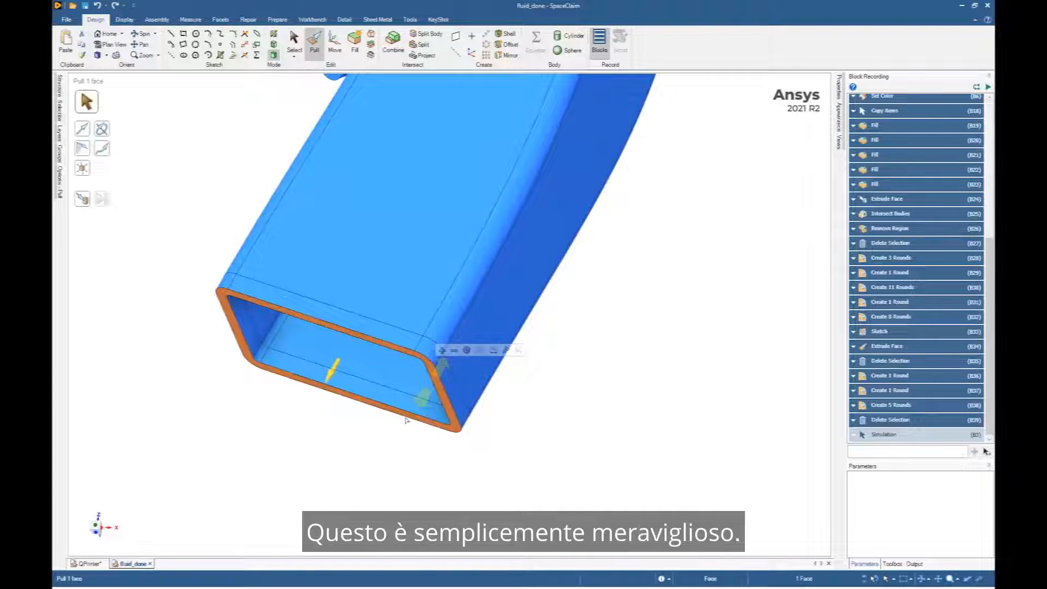
{"action": "left_click_drag", "start_coordinate": [436, 379], "coordinate": [406, 420]}
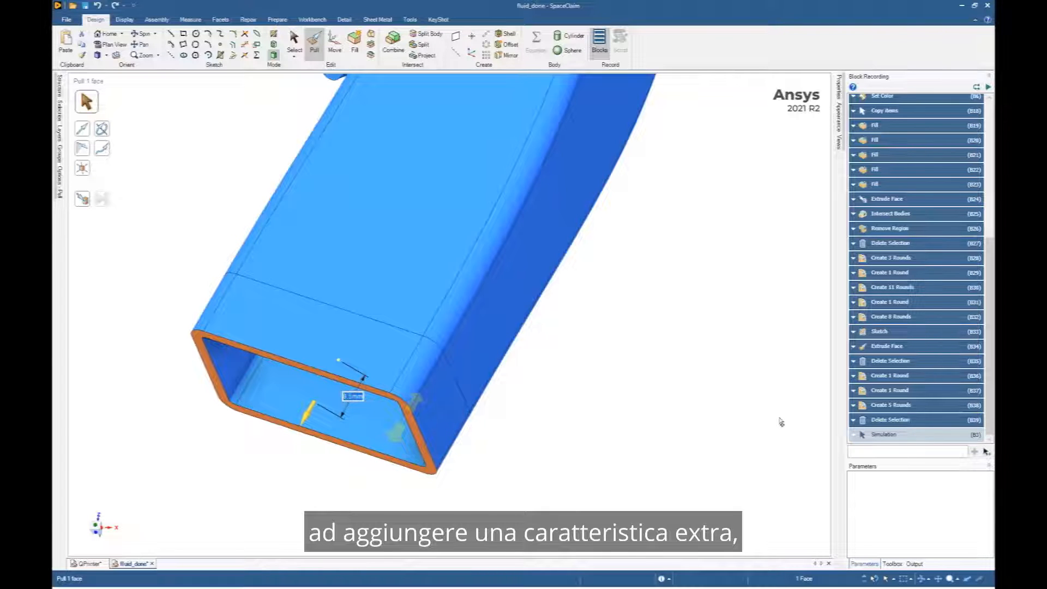
{"action": "left_click", "coordinate": [788, 420]}
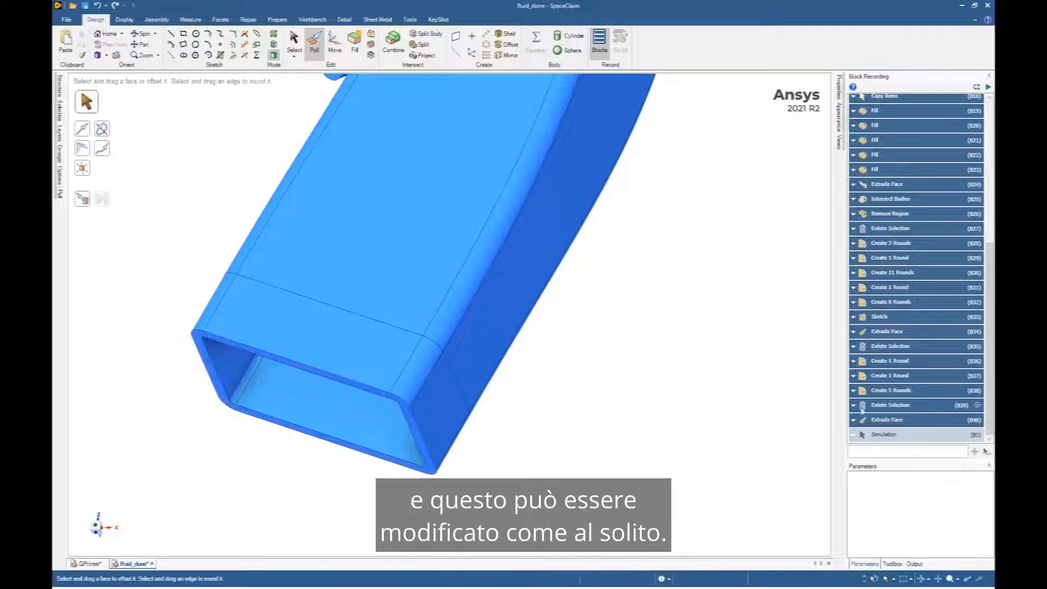
Set the distance of the last Extrude Face block to 10 mm and replay the recorded history.
{"action": "mouse_move", "coordinate": [883, 419]}
{"action": "left_click_drag", "start_coordinate": [883, 418], "coordinate": [867, 410]}
{"action": "left_click", "coordinate": [854, 420]}
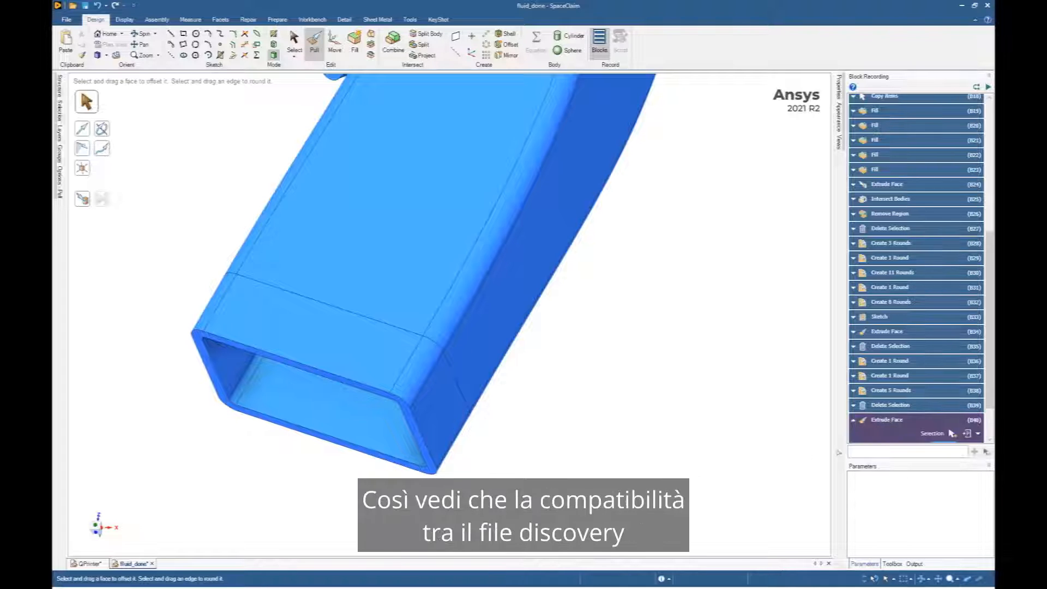
{"action": "left_click", "coordinate": [958, 433]}
{"action": "left_click", "coordinate": [949, 396]}
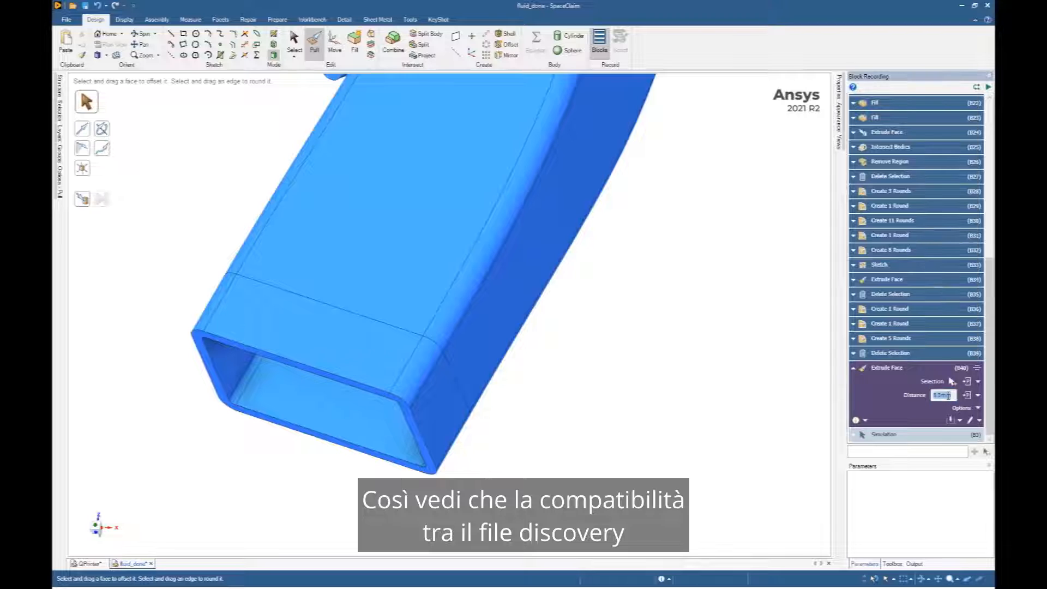
{"action": "type", "text": "10"}
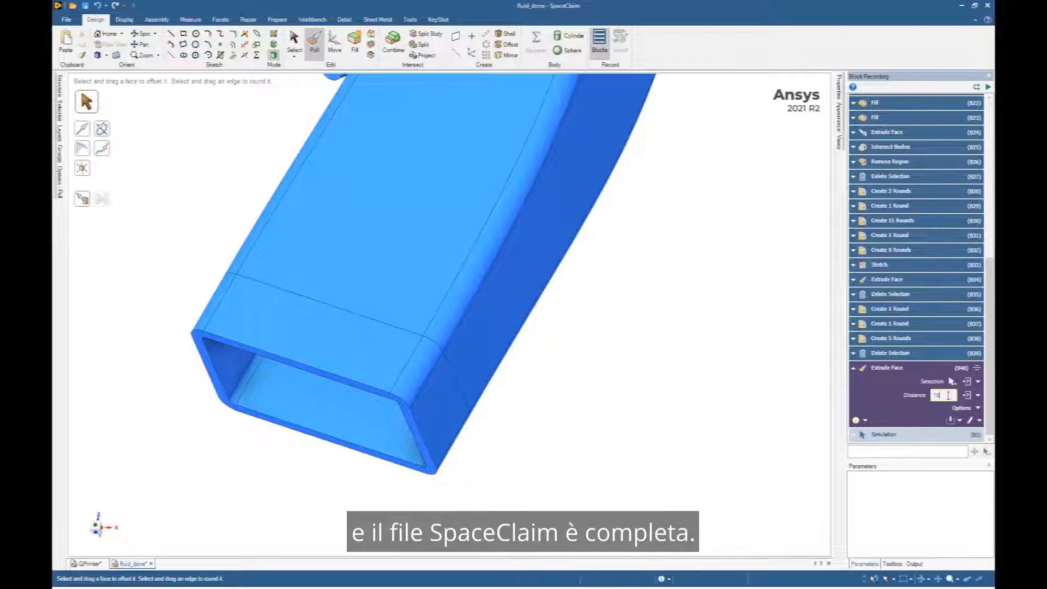
{"action": "key", "text": "Return"}
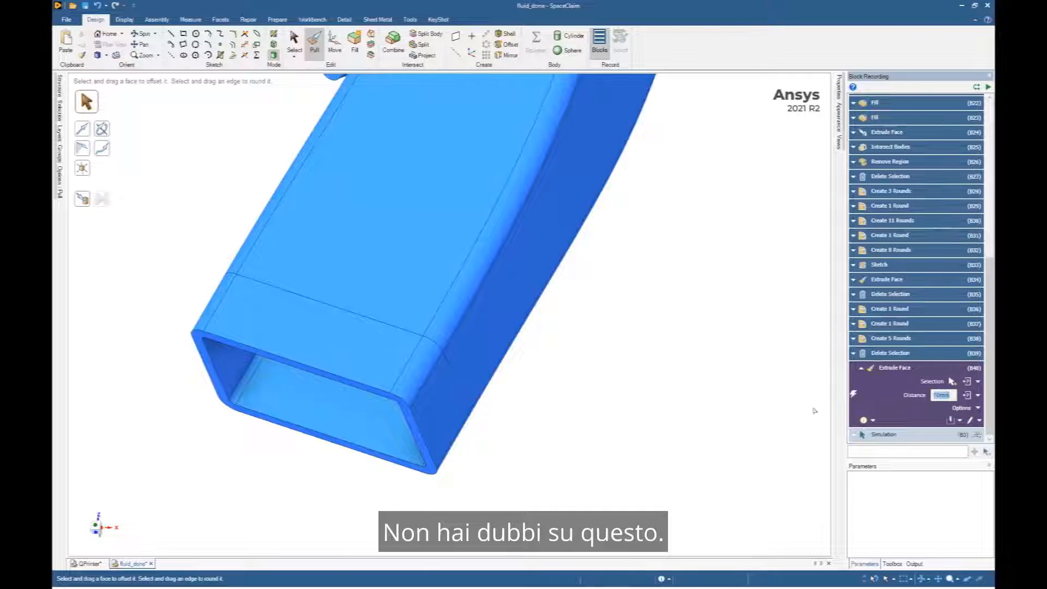
{"action": "left_click", "coordinate": [988, 87]}
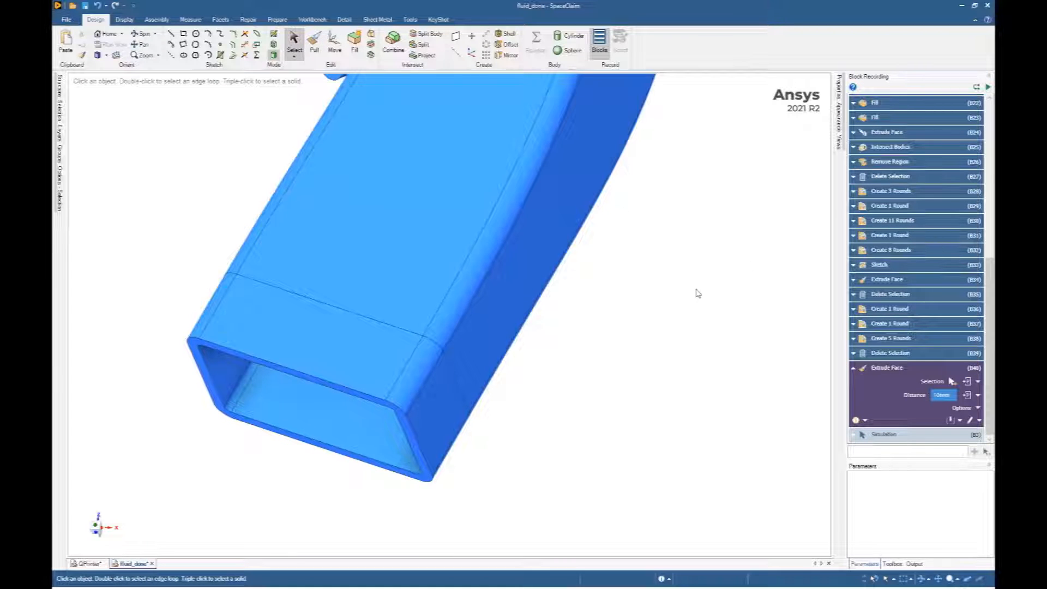
Switch to the QPrinter assembly and start replacing the air guide component under Capot Sup in CapotTeteV2 with another component.
{"action": "middle_click_drag", "start_coordinate": [698, 293], "coordinate": [662, 347]}
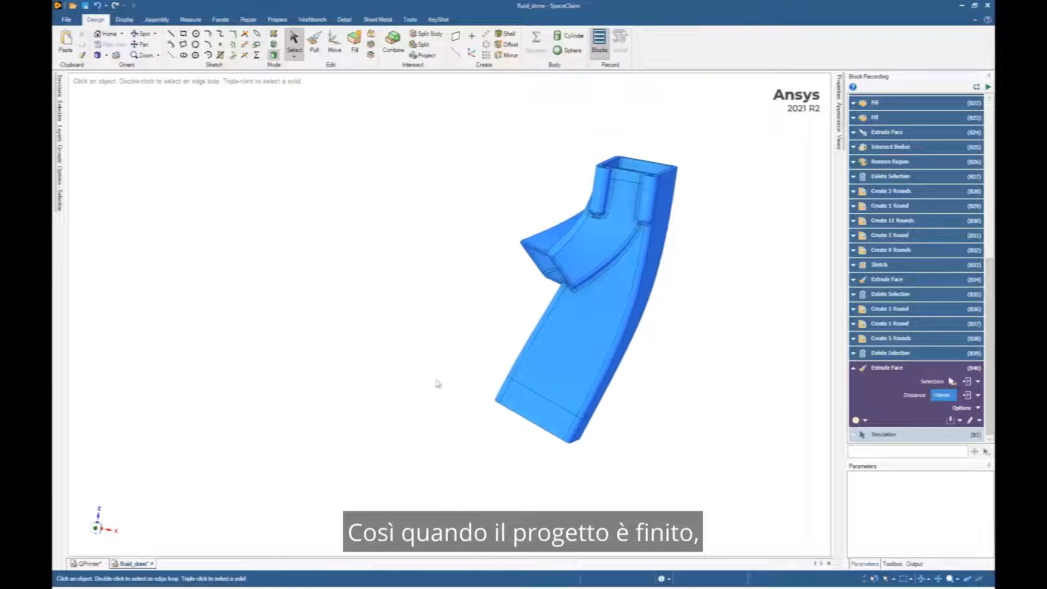
{"action": "left_click", "coordinate": [96, 562]}
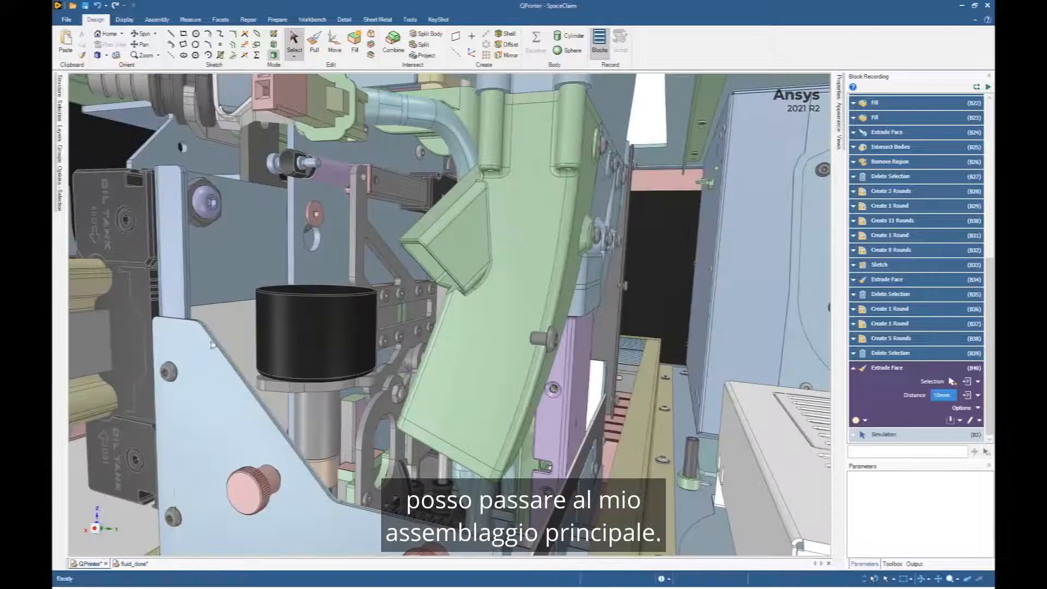
{"action": "left_click", "coordinate": [61, 88]}
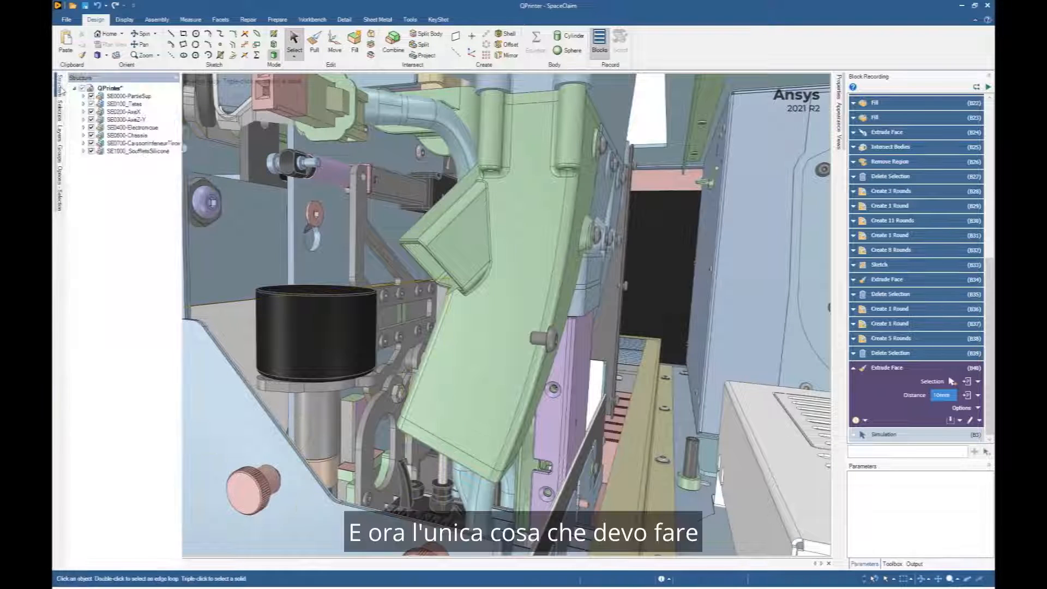
{"action": "left_click", "coordinate": [83, 103]}
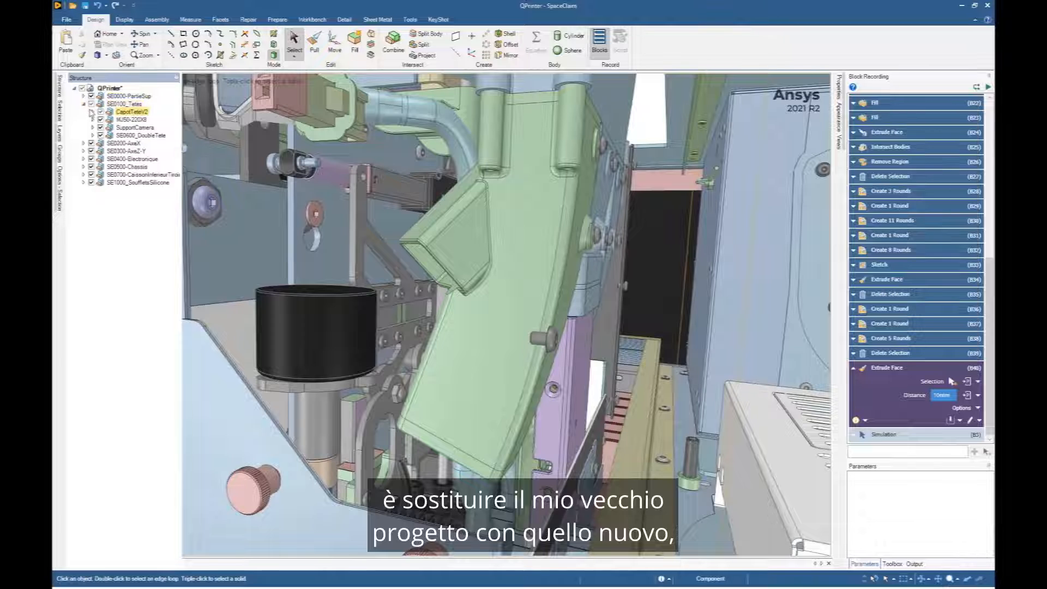
{"action": "left_click", "coordinate": [92, 112]}
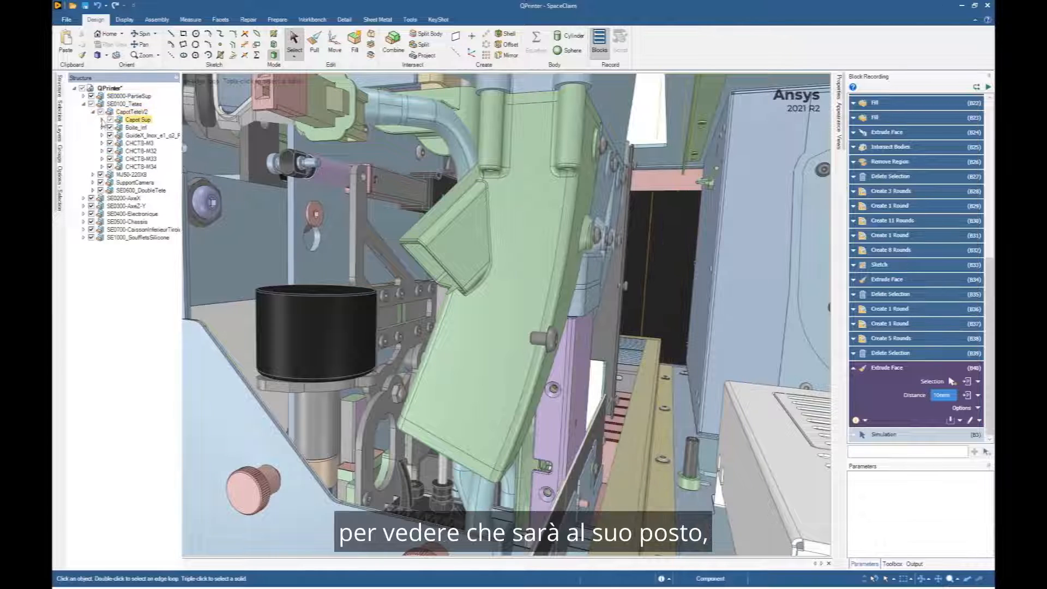
{"action": "left_click", "coordinate": [103, 120]}
{"action": "right_click", "coordinate": [140, 135]}
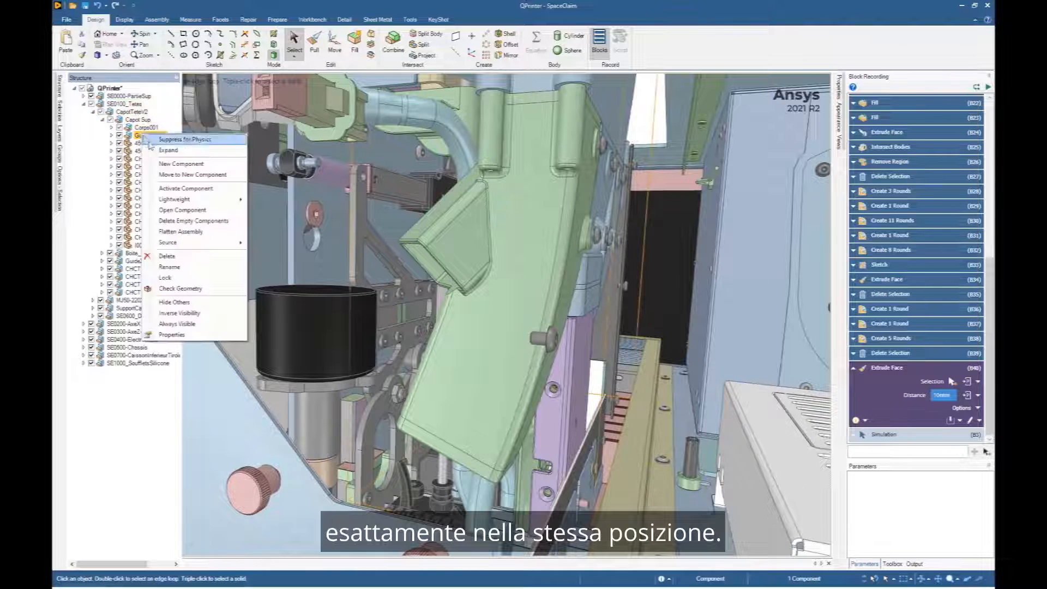
{"action": "mouse_move", "coordinate": [219, 243]}
{"action": "left_click", "coordinate": [299, 258]}
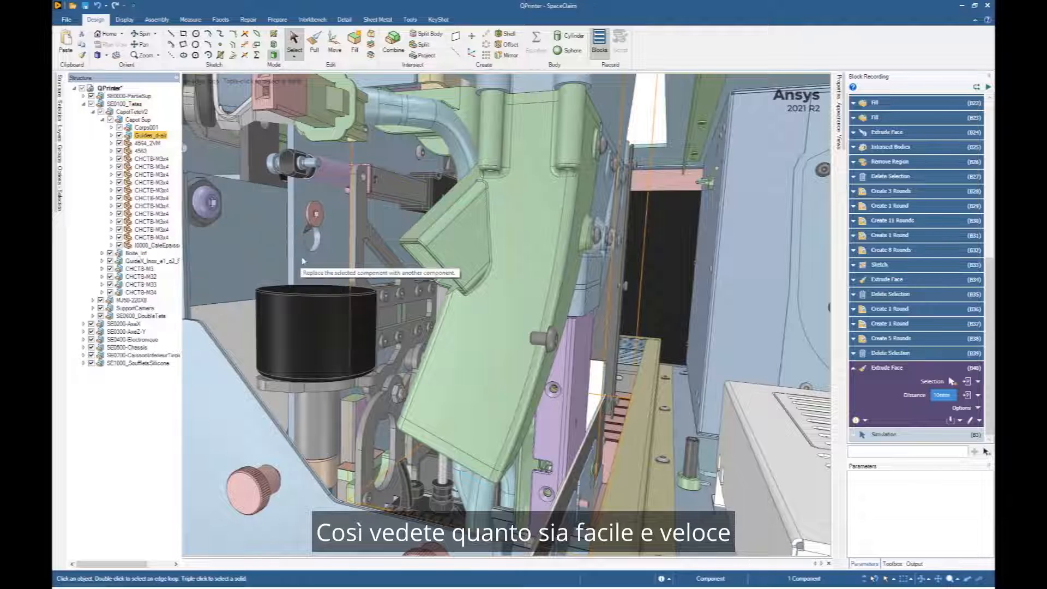